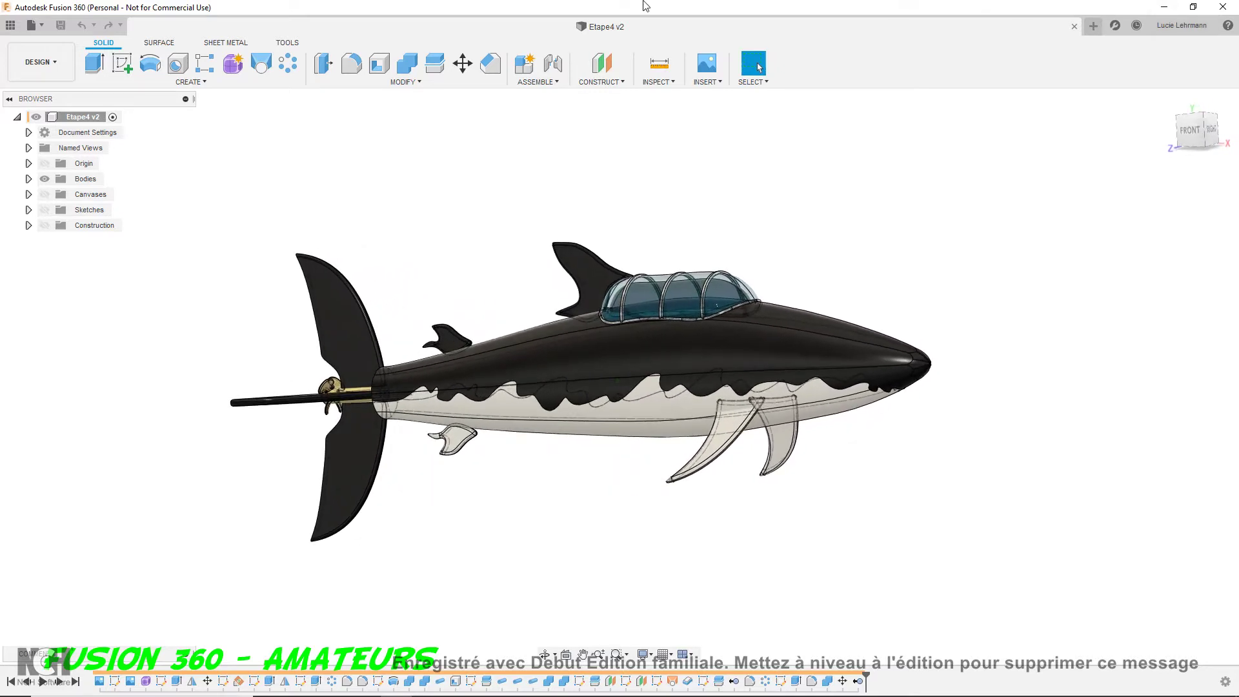
# Start a new sketch on the shark submarine so the origin planes appear
pyautogui.click(123, 65)
# Sketch on the front plane with the shark reference canvas visible, then bring up the circle types
pyautogui.click(674, 371)
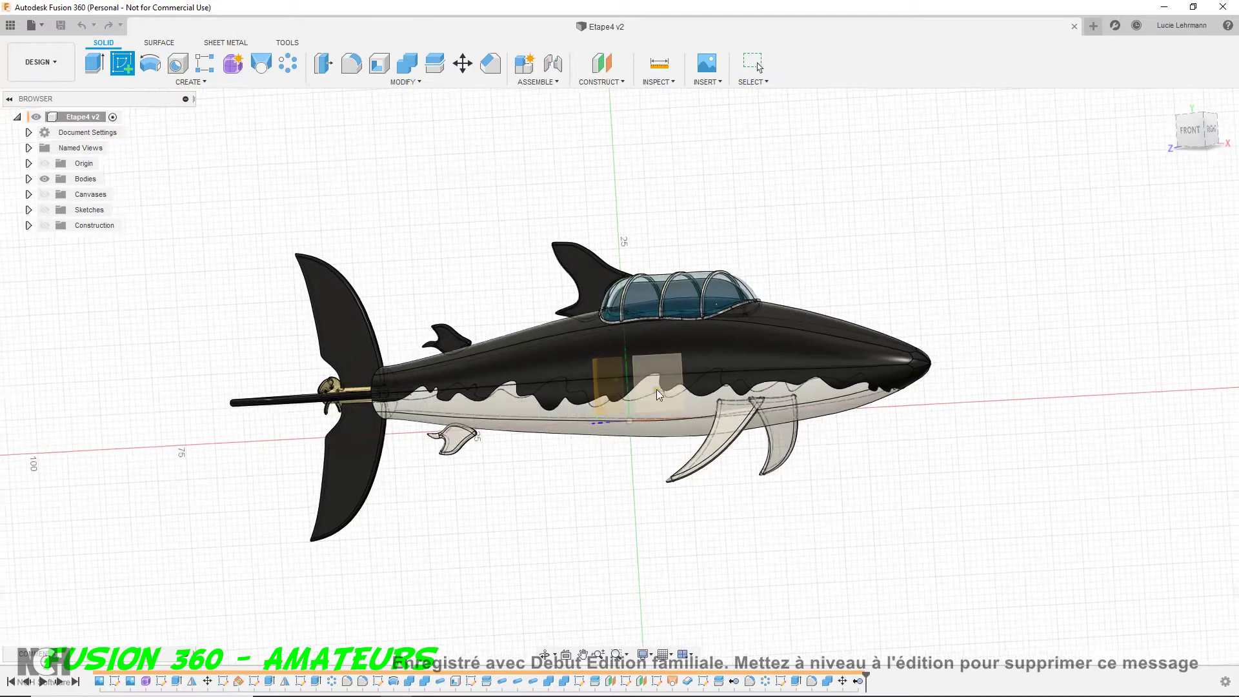
pyautogui.click(674, 371)
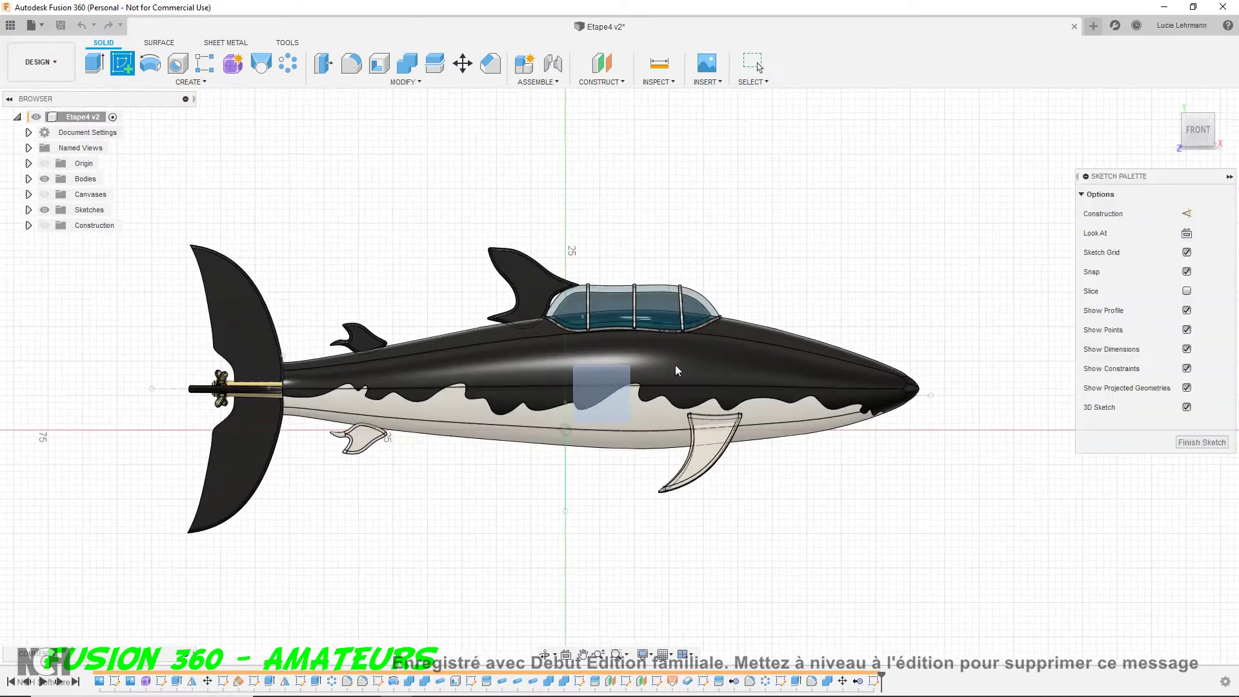
pyautogui.scroll(3, 880, 413)
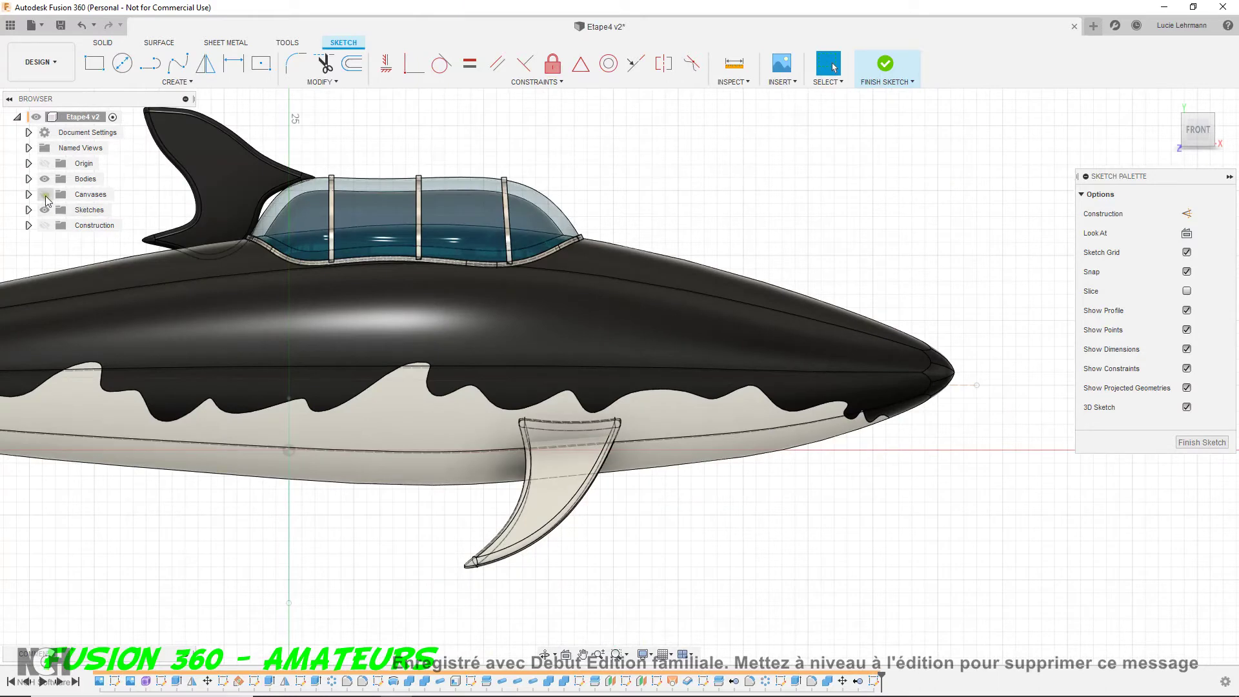
pyautogui.click(45, 196)
pyautogui.scroll(3, 846, 470)
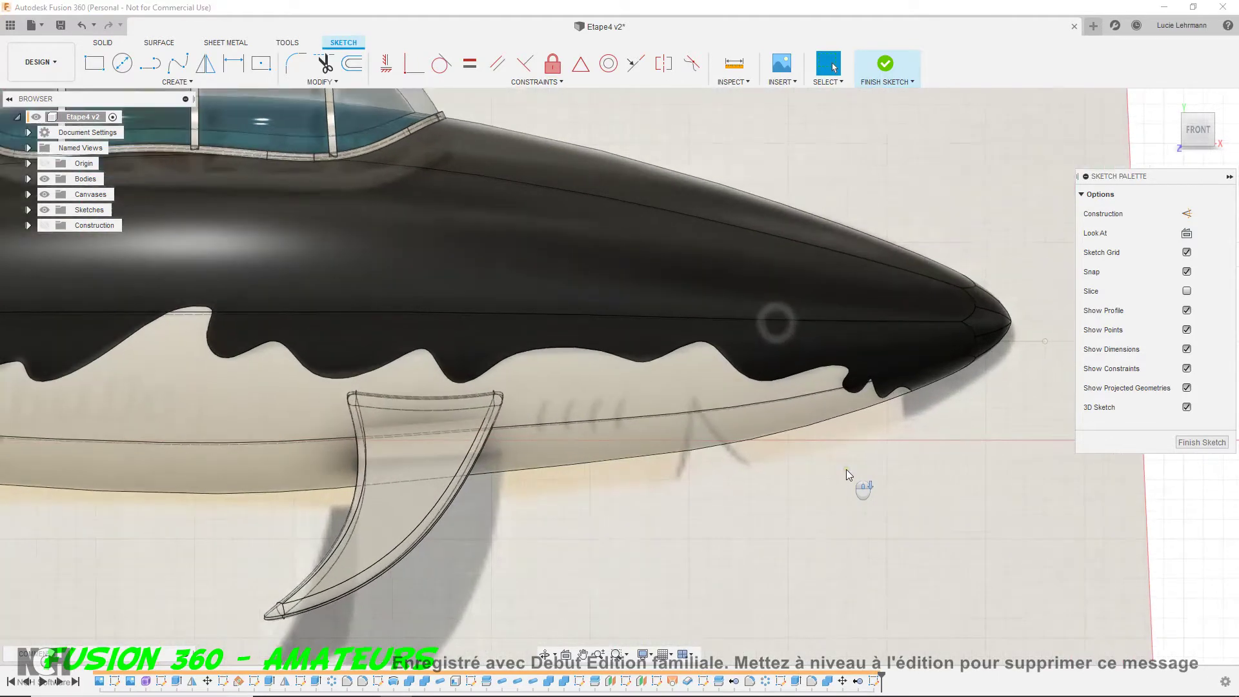
pyautogui.click(142, 84)
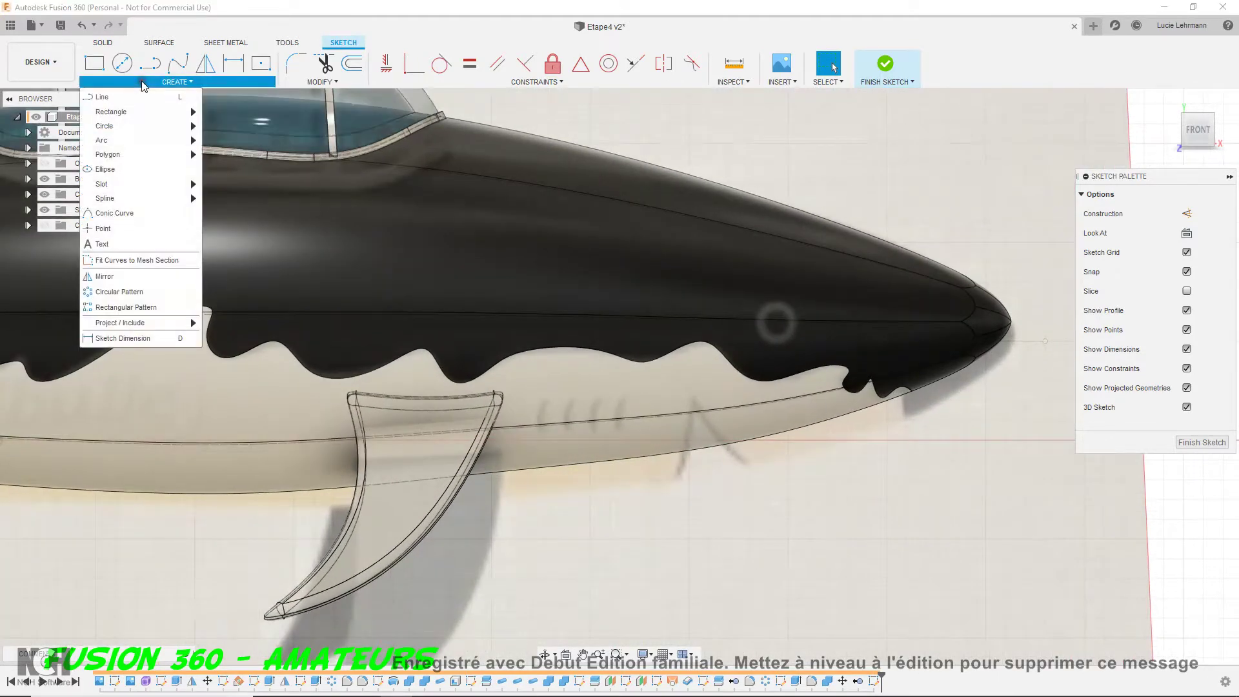
pyautogui.moveTo(105, 126)
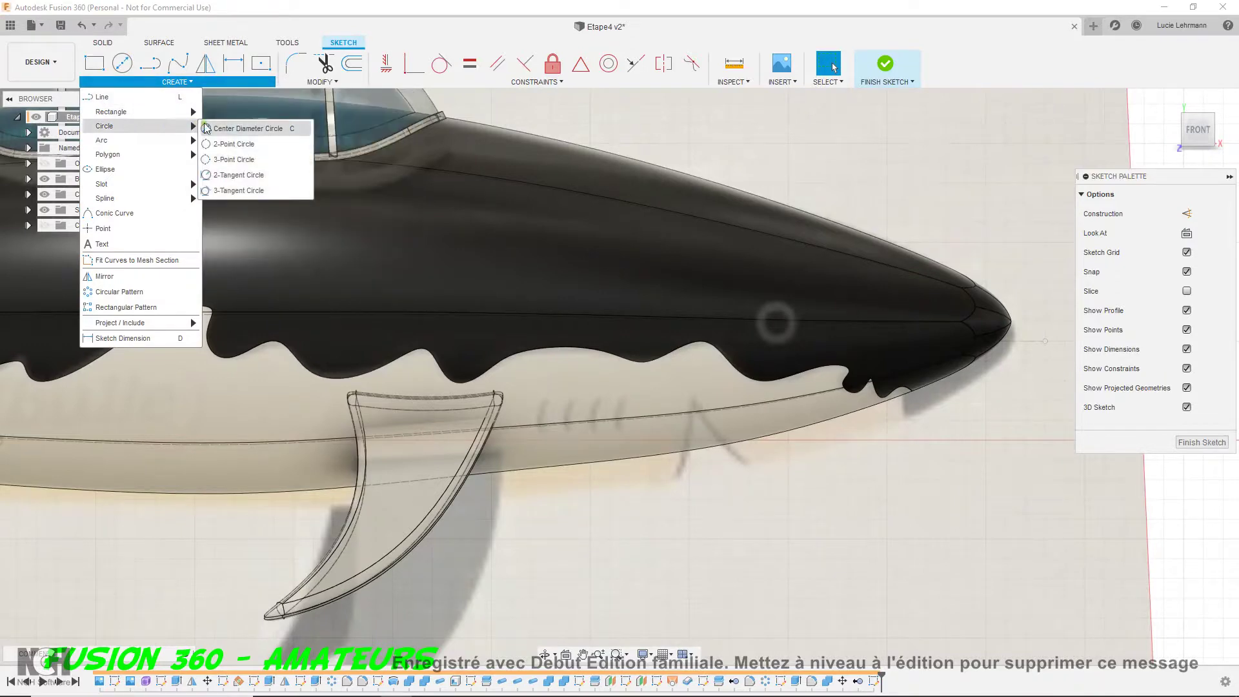
# Draw an outer circle and a smaller concentric circle on the shark's eye
pyautogui.click(247, 165)
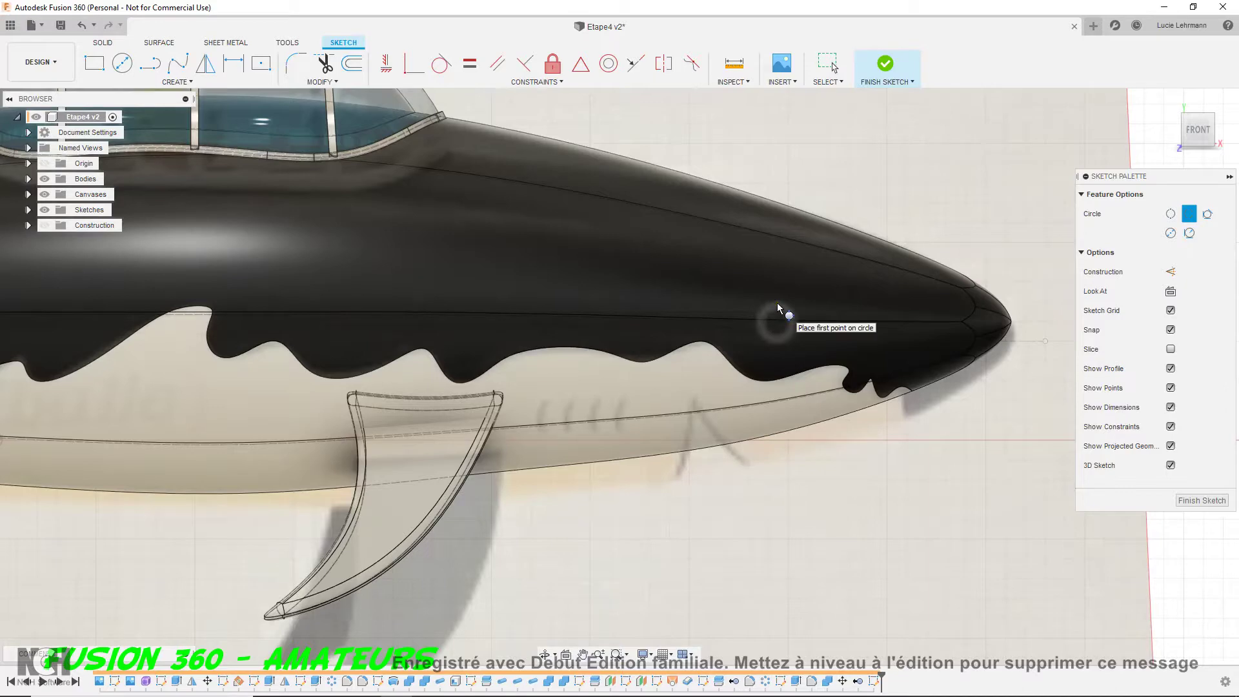
pyautogui.scroll(3, 778, 308)
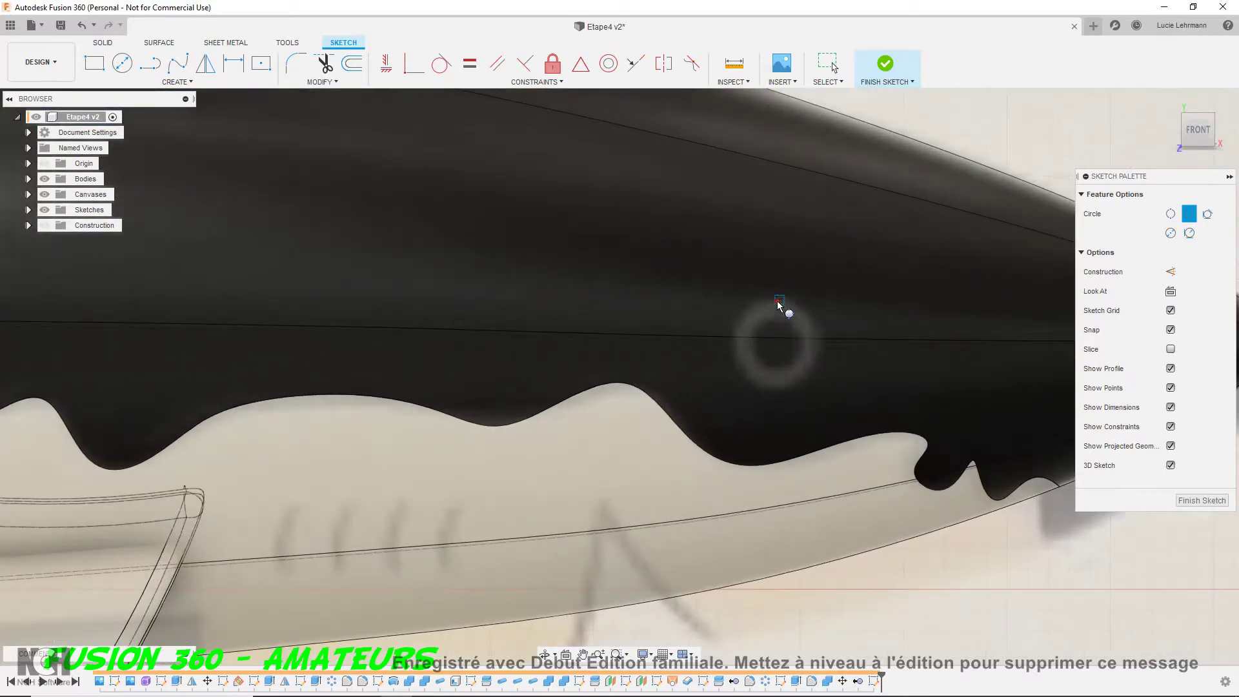
pyautogui.click(746, 320)
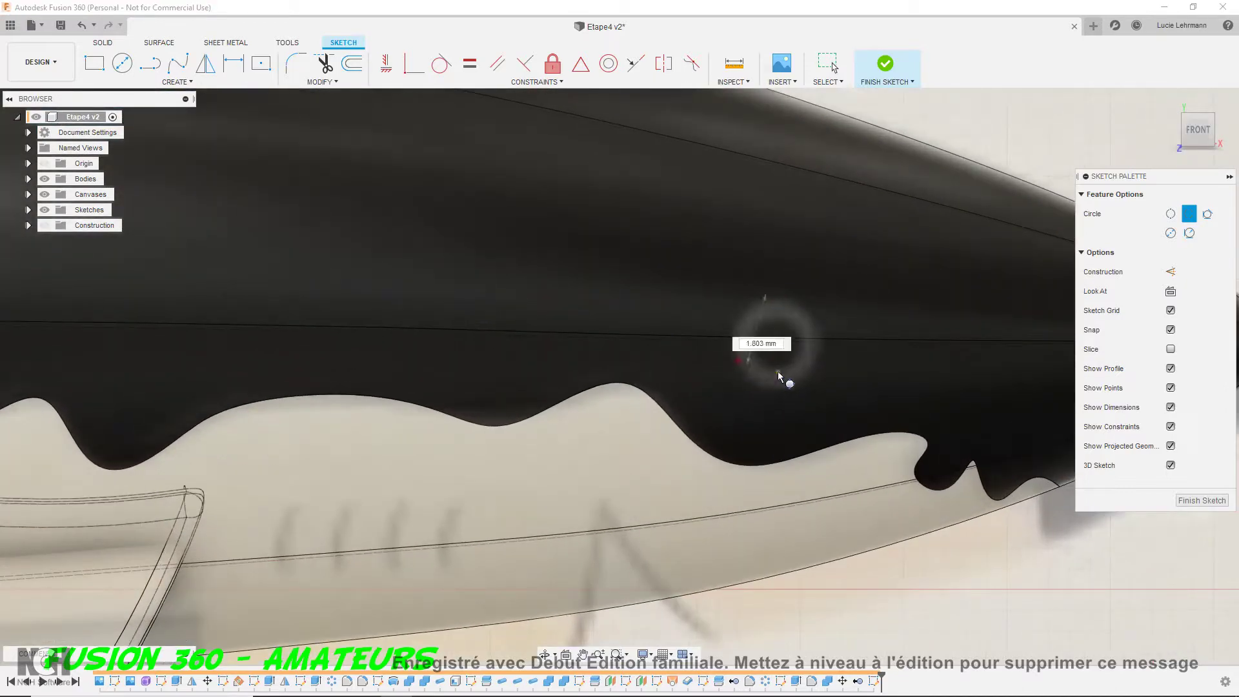
pyautogui.click(814, 373)
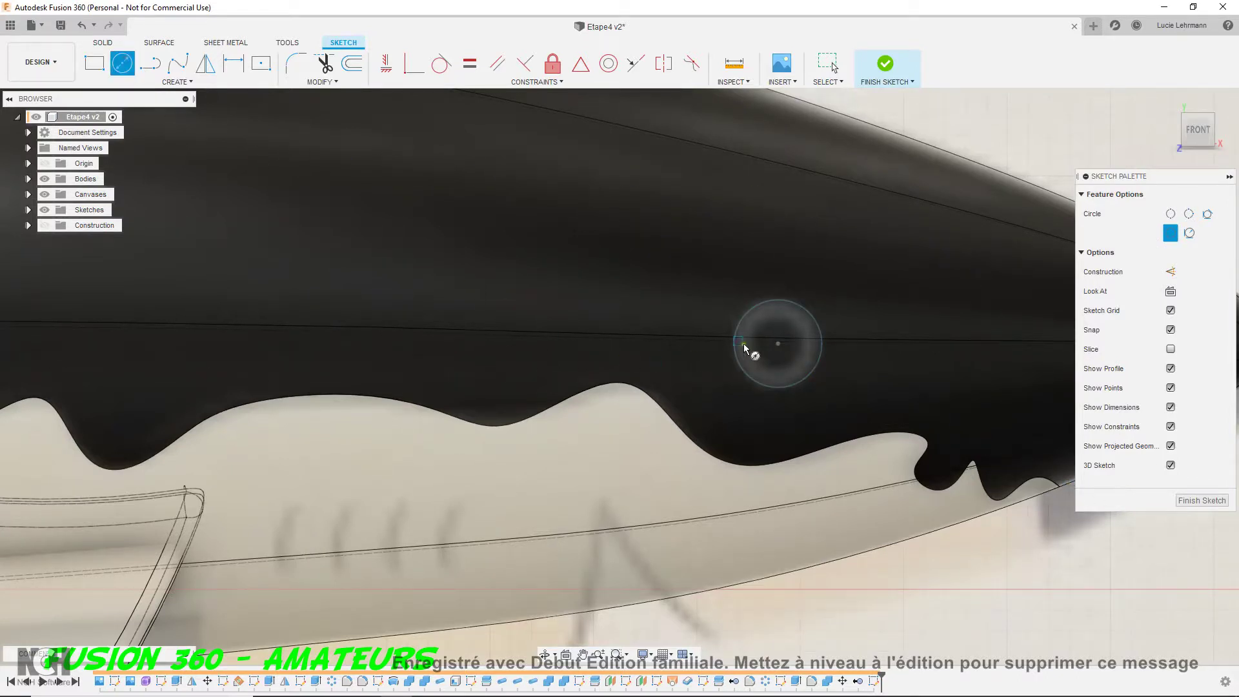
pyautogui.click(785, 356)
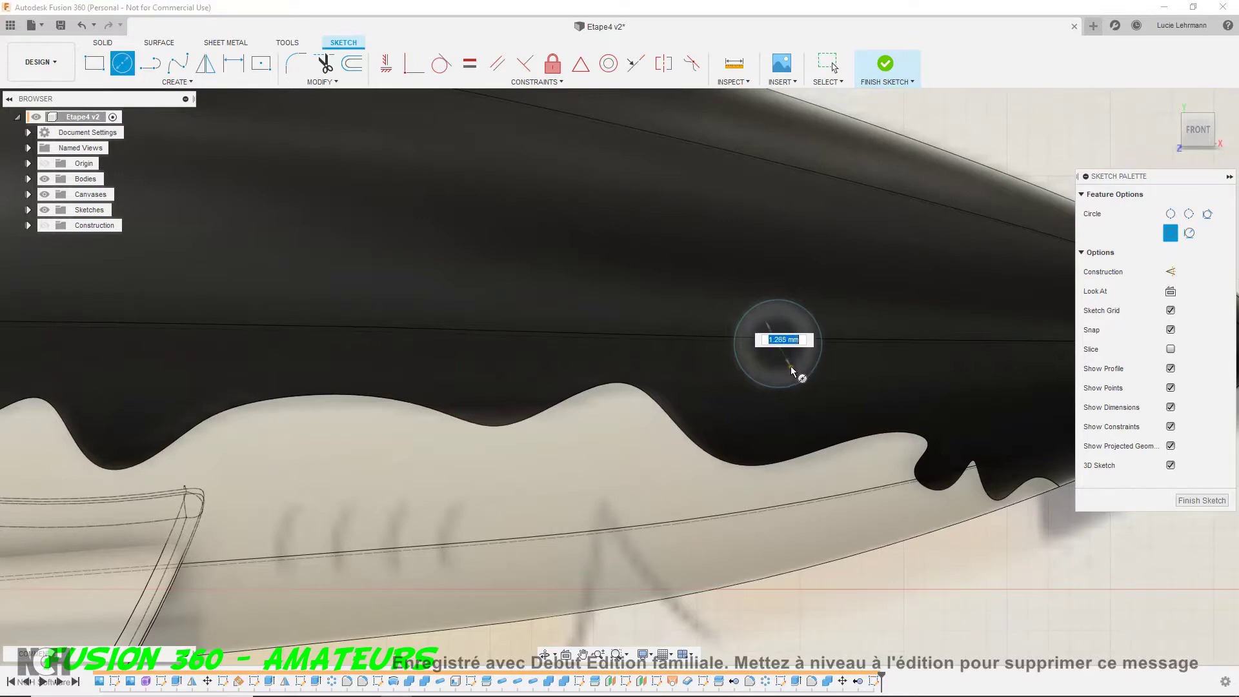
pyautogui.click(792, 368)
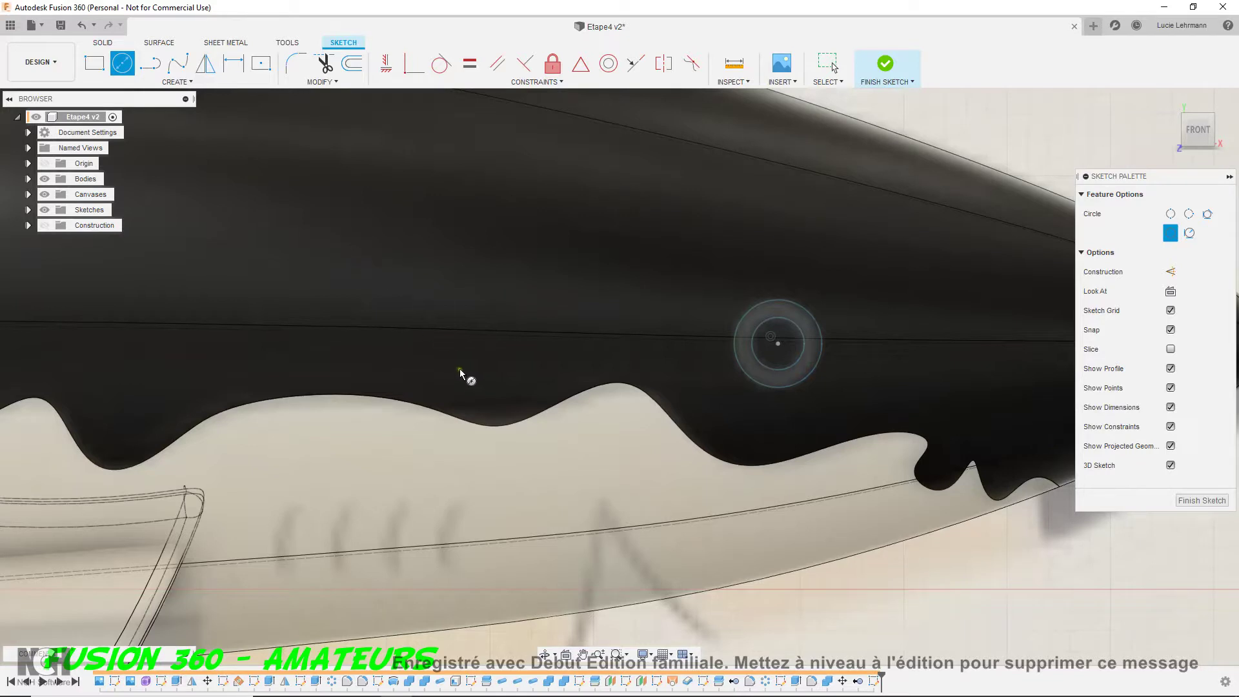
pyautogui.moveTo(465, 380); pyautogui.dragTo(421, 205, button='middle')
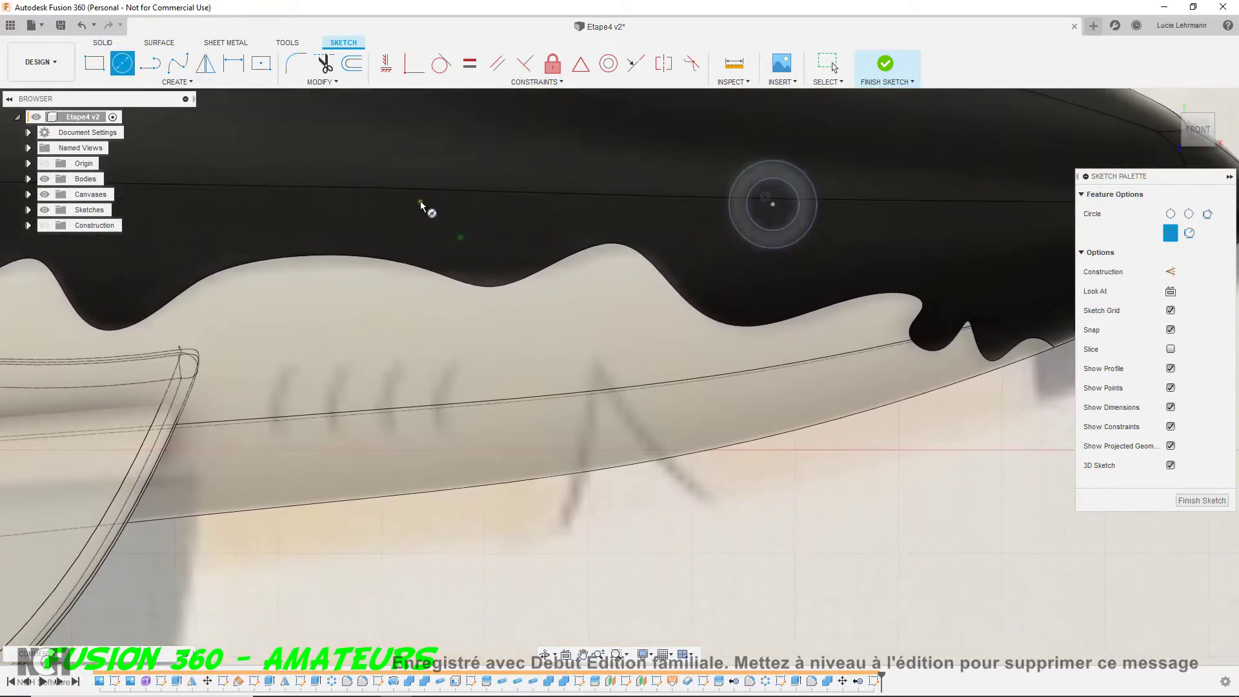
# Trace the inverted-V mark with a fit-point spline and offset it 0.215 mm
pyautogui.click(178, 64)
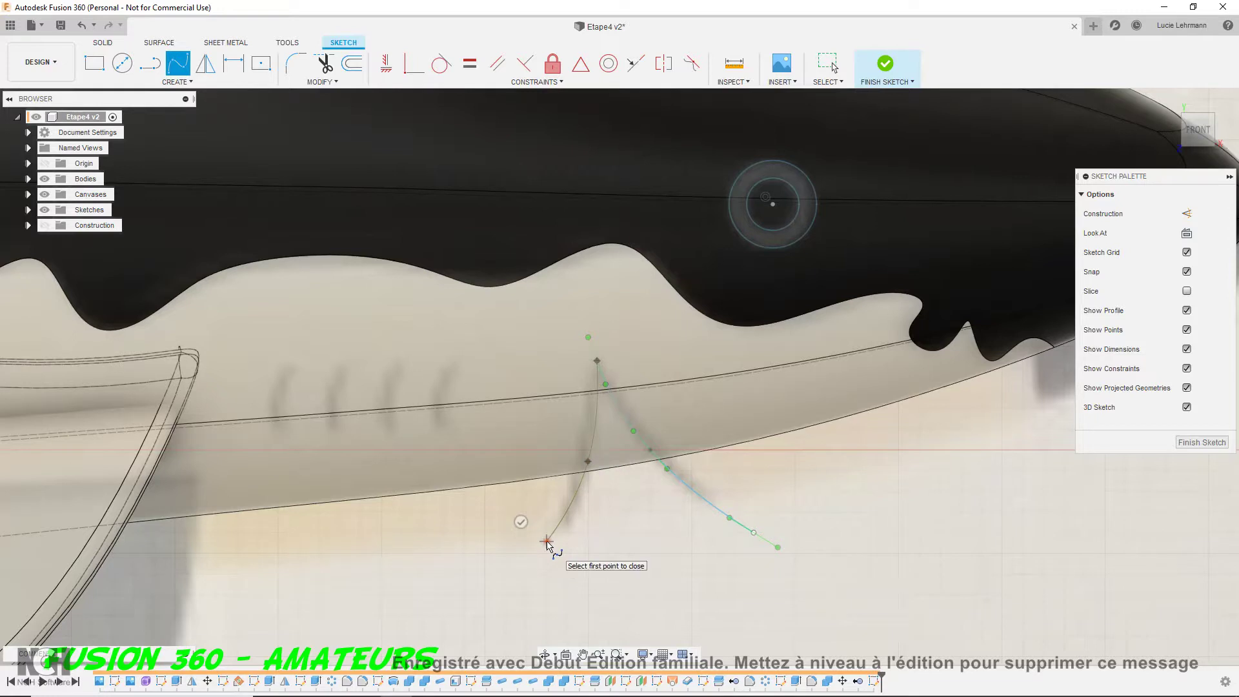
pyautogui.click(546, 542)
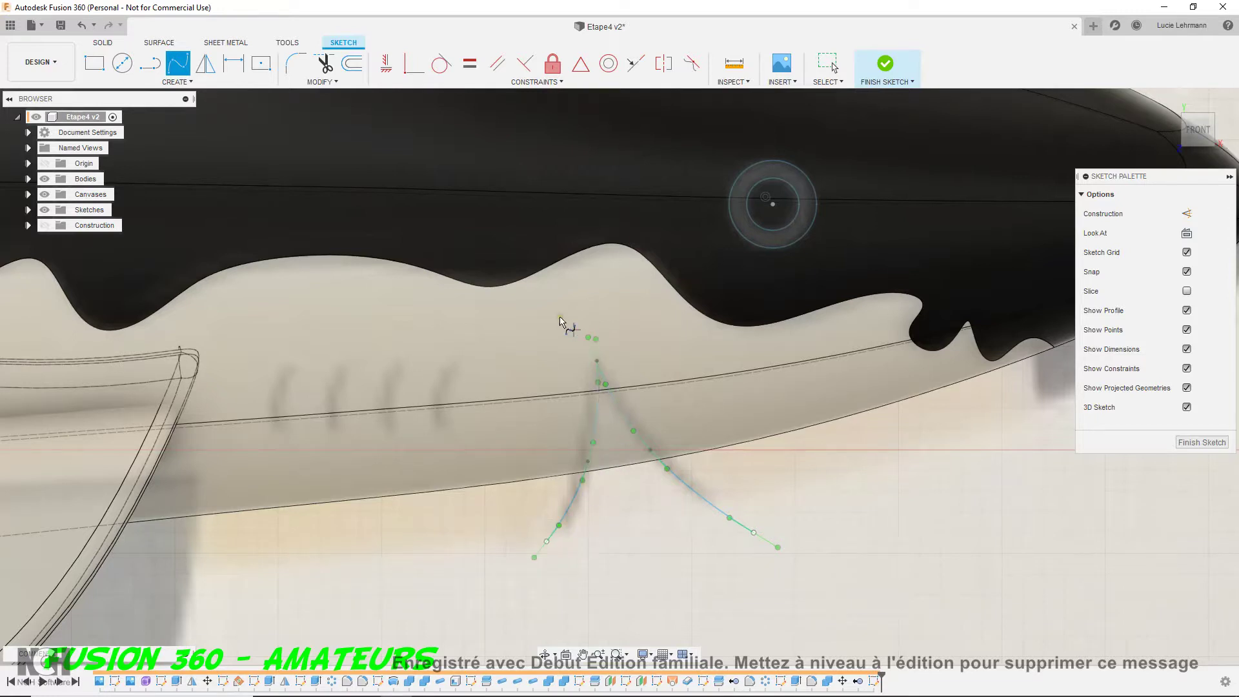
pyautogui.click(348, 73)
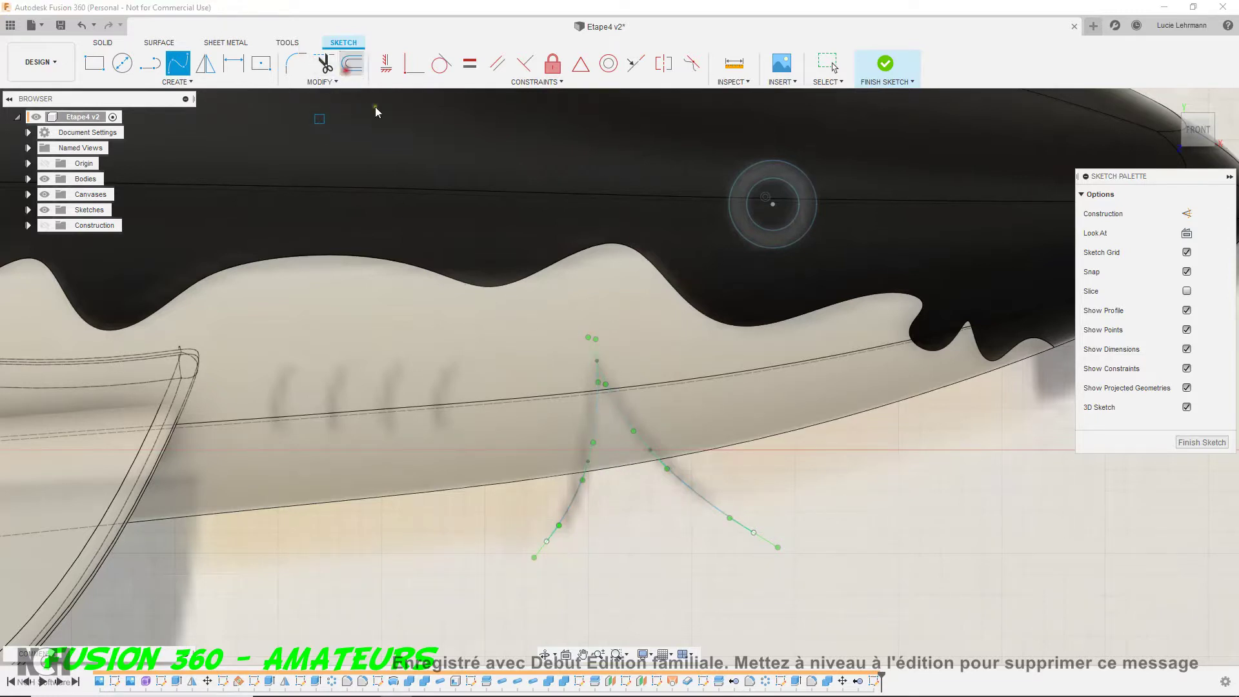
pyautogui.click(710, 505)
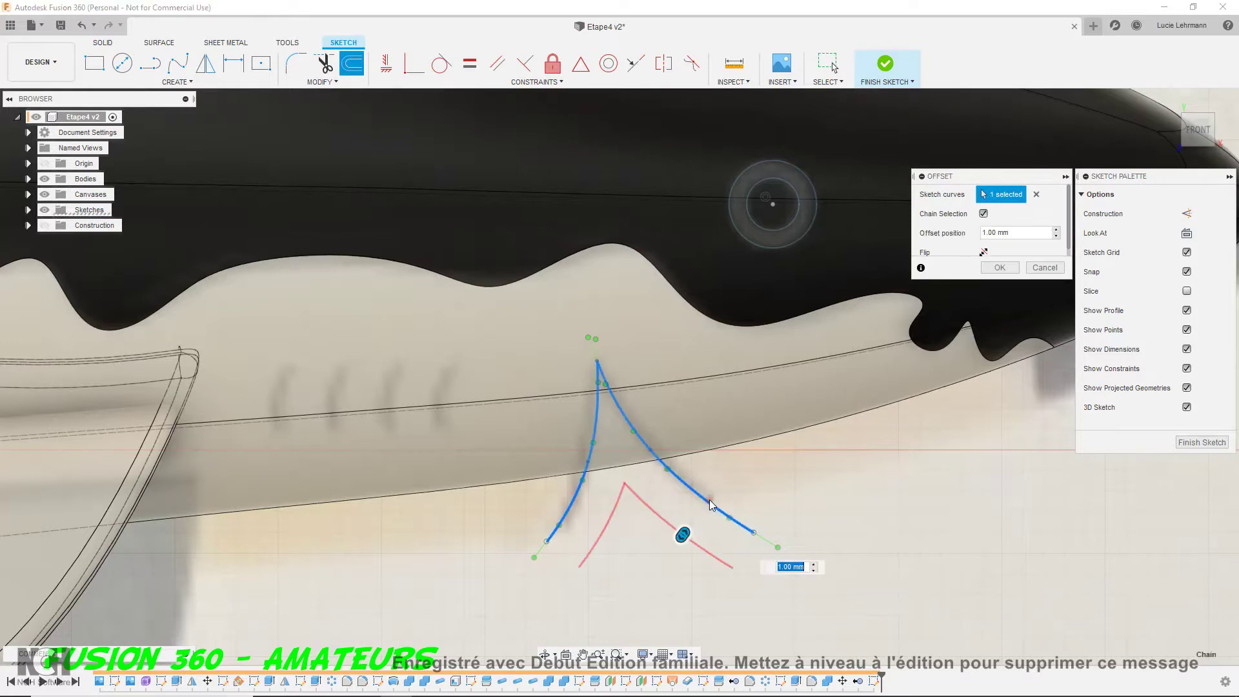
pyautogui.moveTo(688, 531); pyautogui.dragTo(684, 488)
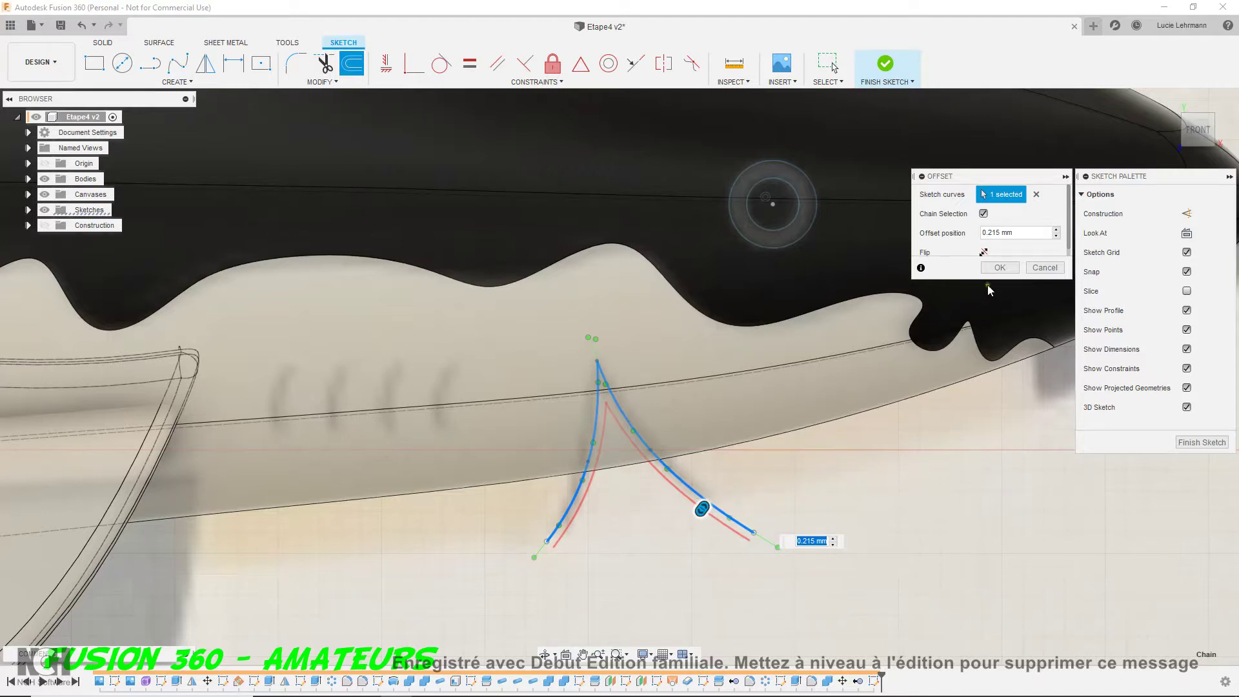
pyautogui.click(999, 271)
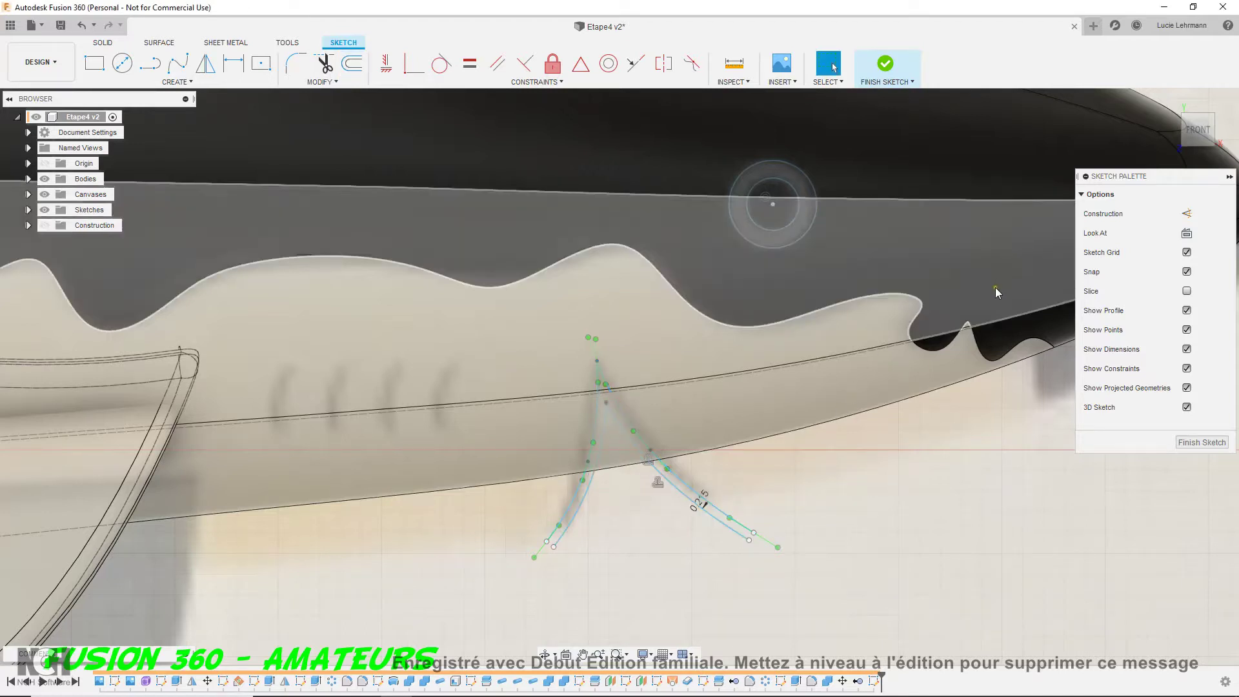
# Finish the sketch, show the sketches, and orbit to an angled head view
pyautogui.click(884, 65)
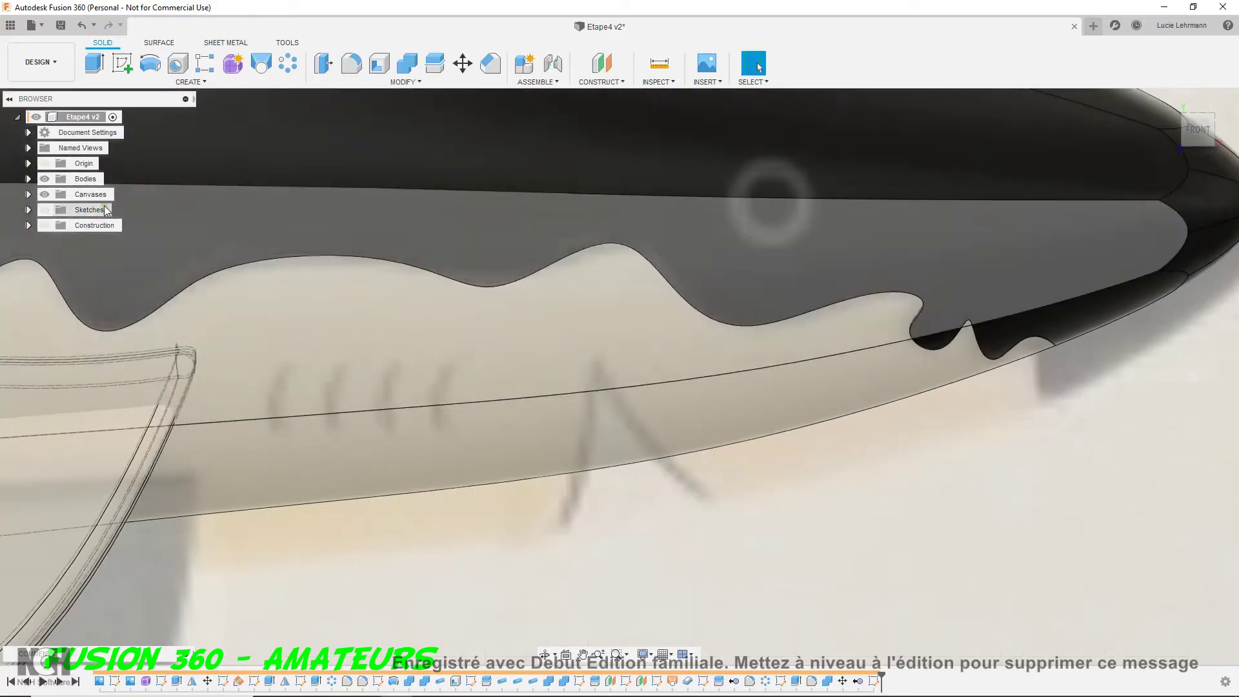
pyautogui.click(53, 211)
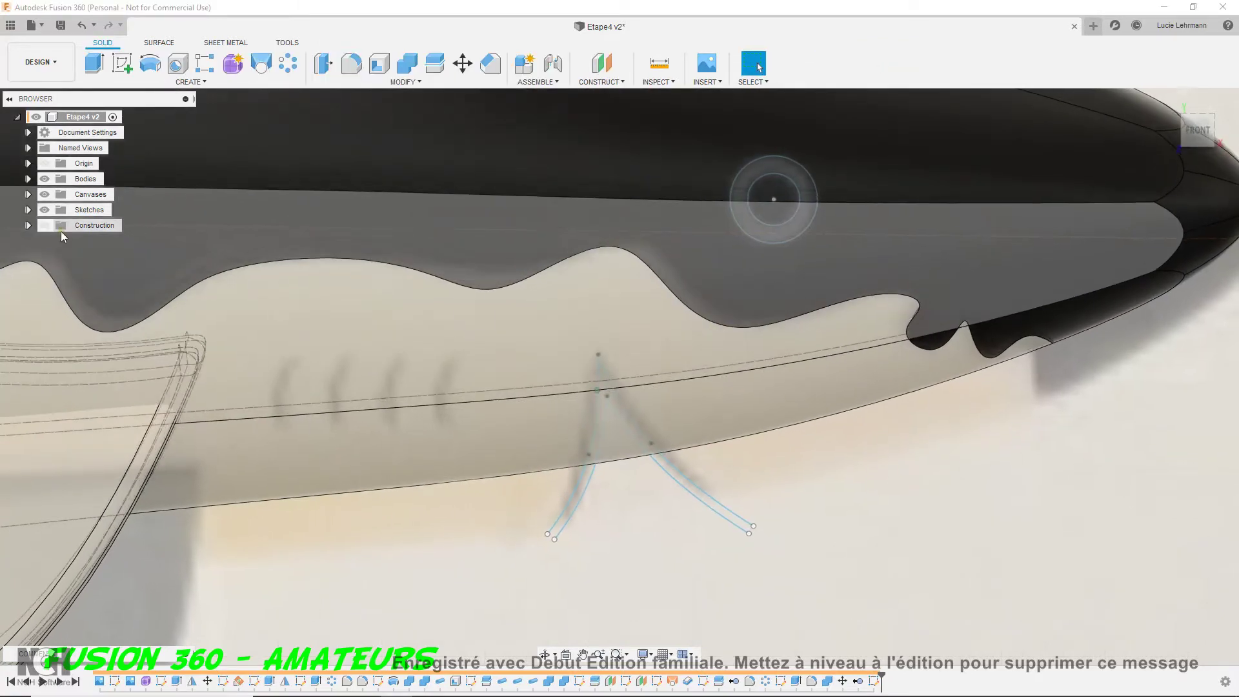
pyautogui.keyDown('shift'); pyautogui.moveTo(61, 231); pyautogui.dragTo(226, 351, button='middle'); pyautogui.keyUp('shift')
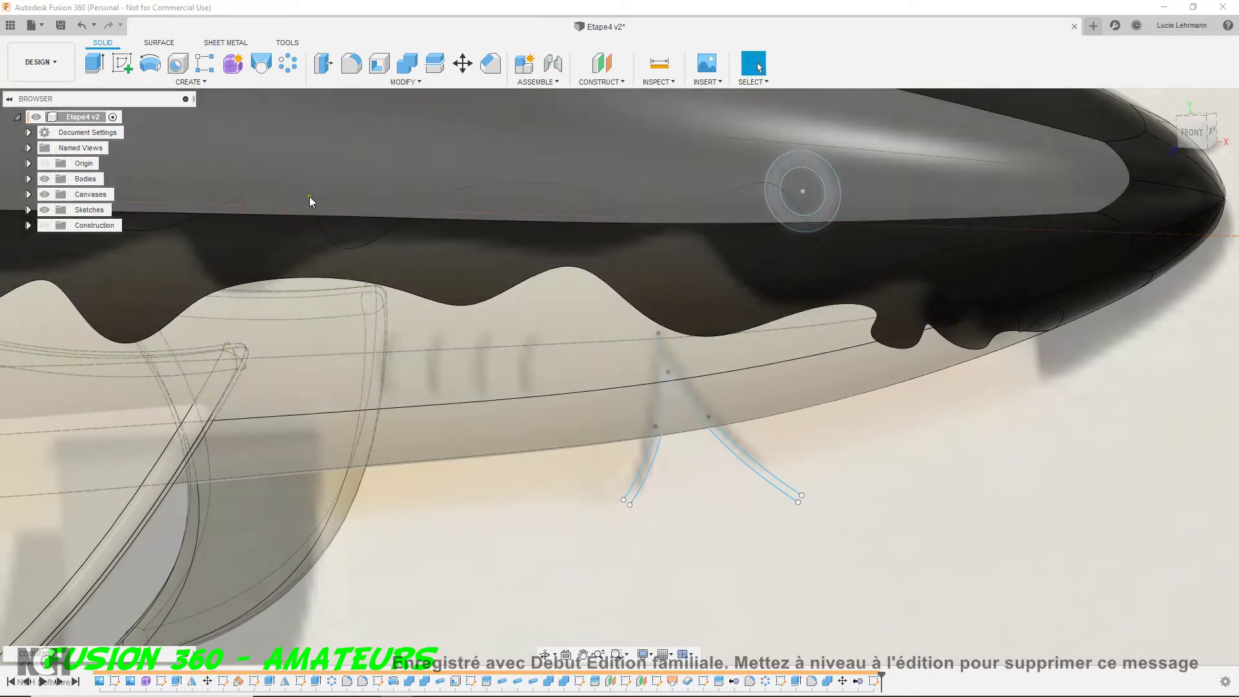
# Split the dark upper body using both eye circles as splitting tools
pyautogui.click(434, 63)
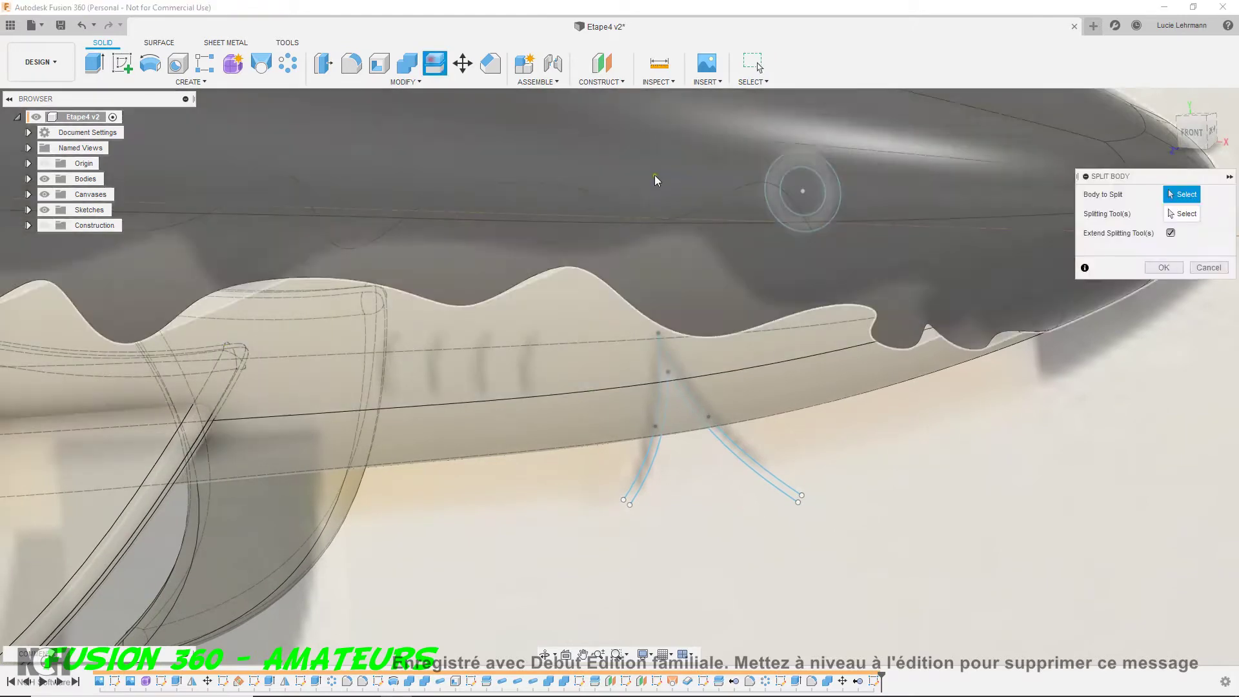
pyautogui.click(681, 253)
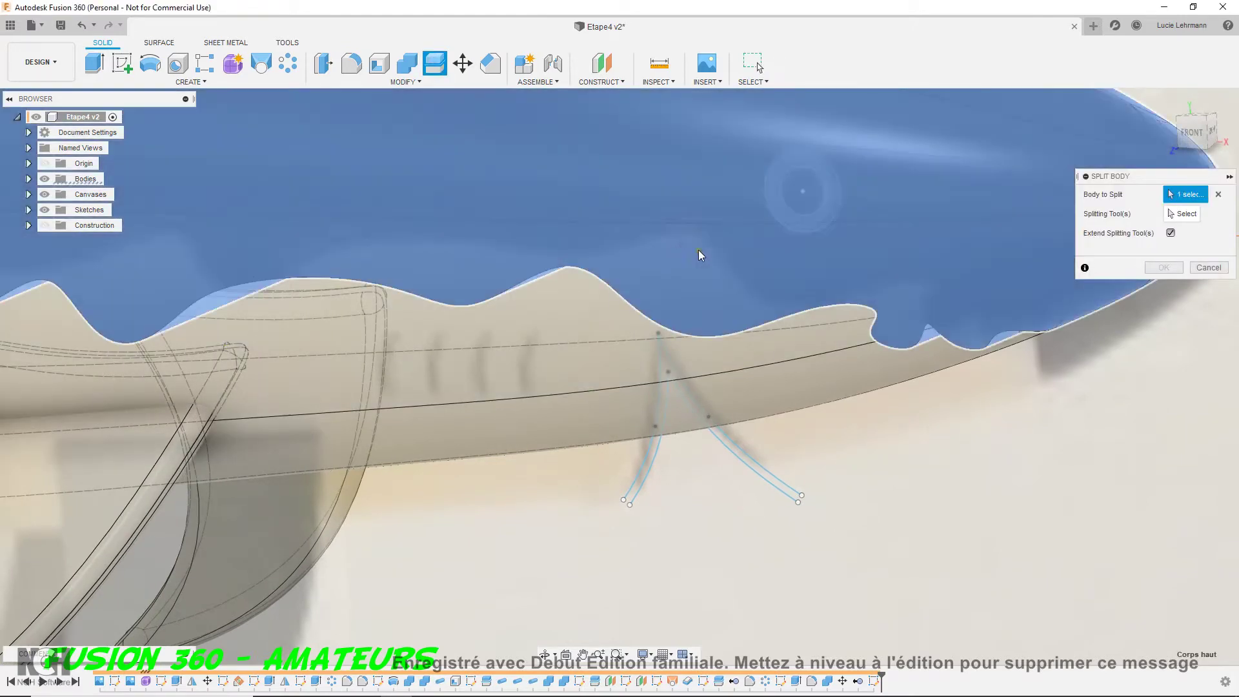
pyautogui.click(1182, 214)
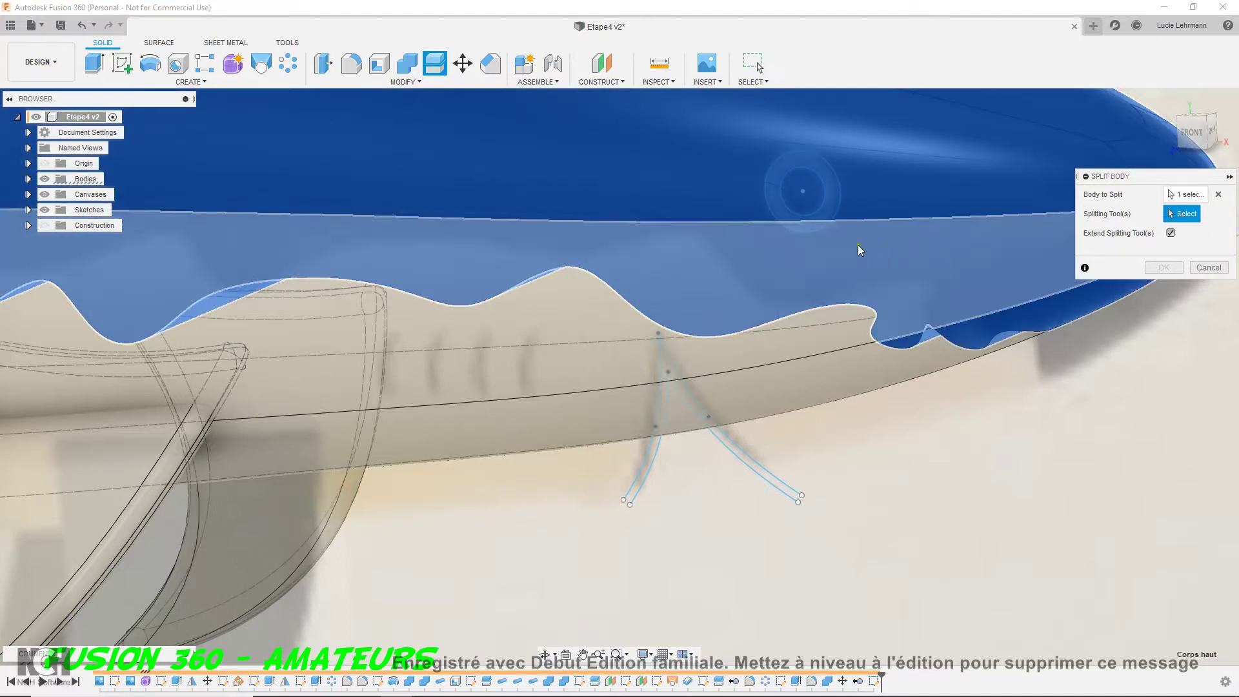
pyautogui.click(798, 233)
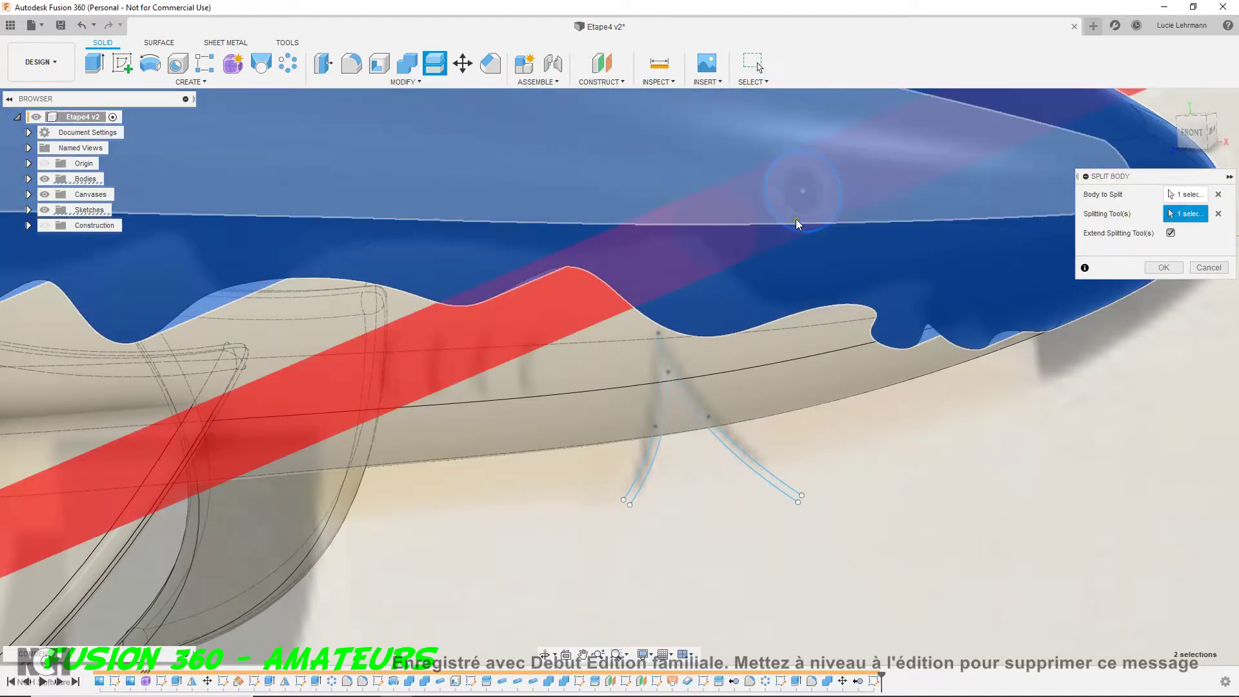
pyautogui.click(798, 216)
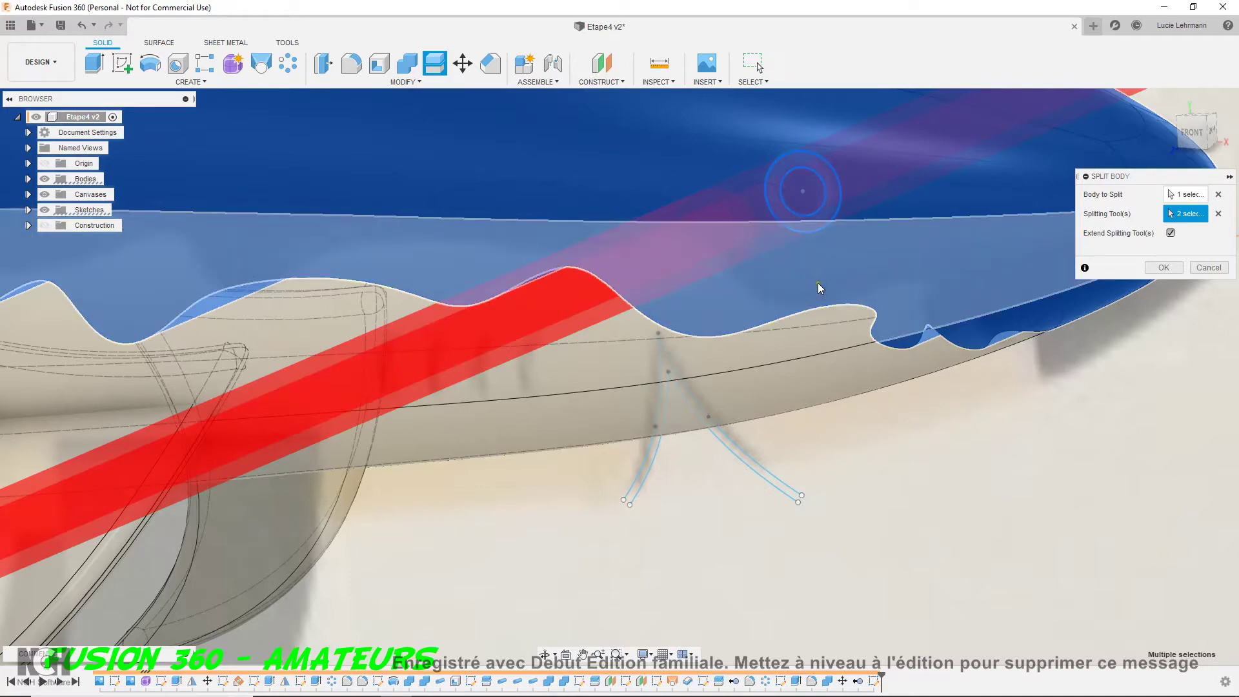
pyautogui.scroll(-3, 821, 287)
pyautogui.moveTo(823, 298)
pyautogui.keyDown('shift'); pyautogui.mouseDown(button='middle')
pyautogui.moveTo(832, 400)
pyautogui.moveTo(1031, 357)
pyautogui.mouseUp(button='middle'); pyautogui.keyUp('shift')
pyautogui.click(1164, 268)
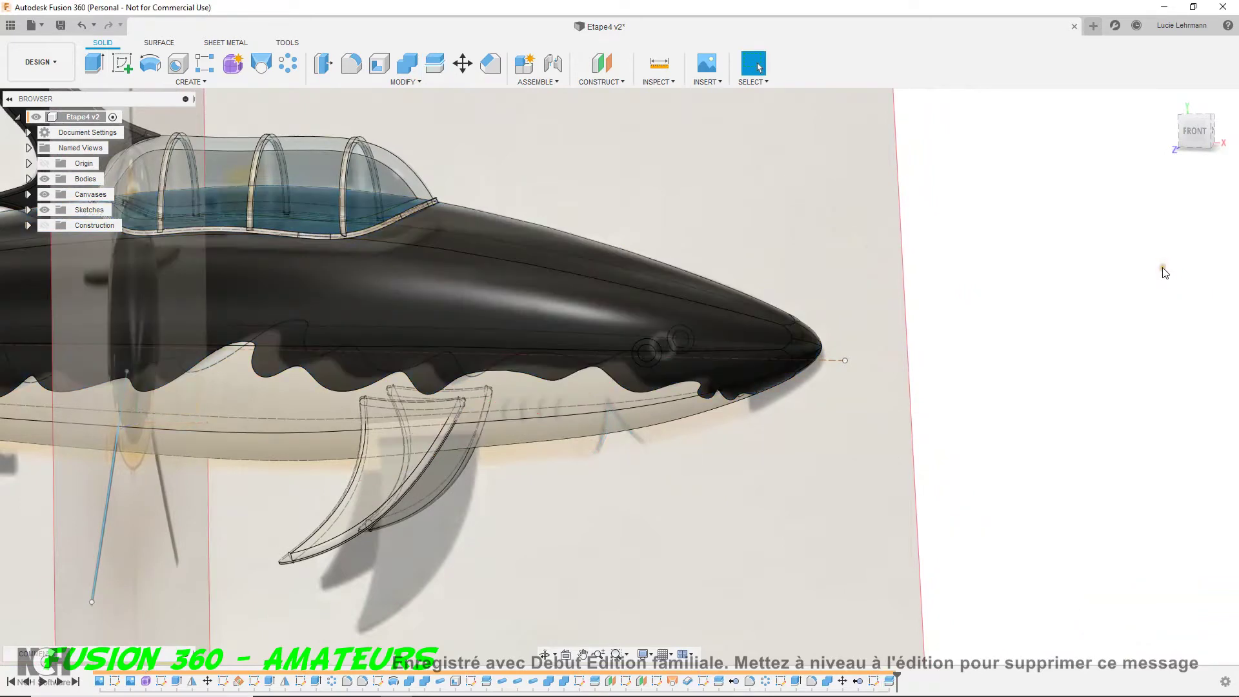
pyautogui.scroll(2, 734, 454)
pyautogui.scroll(2, 664, 430)
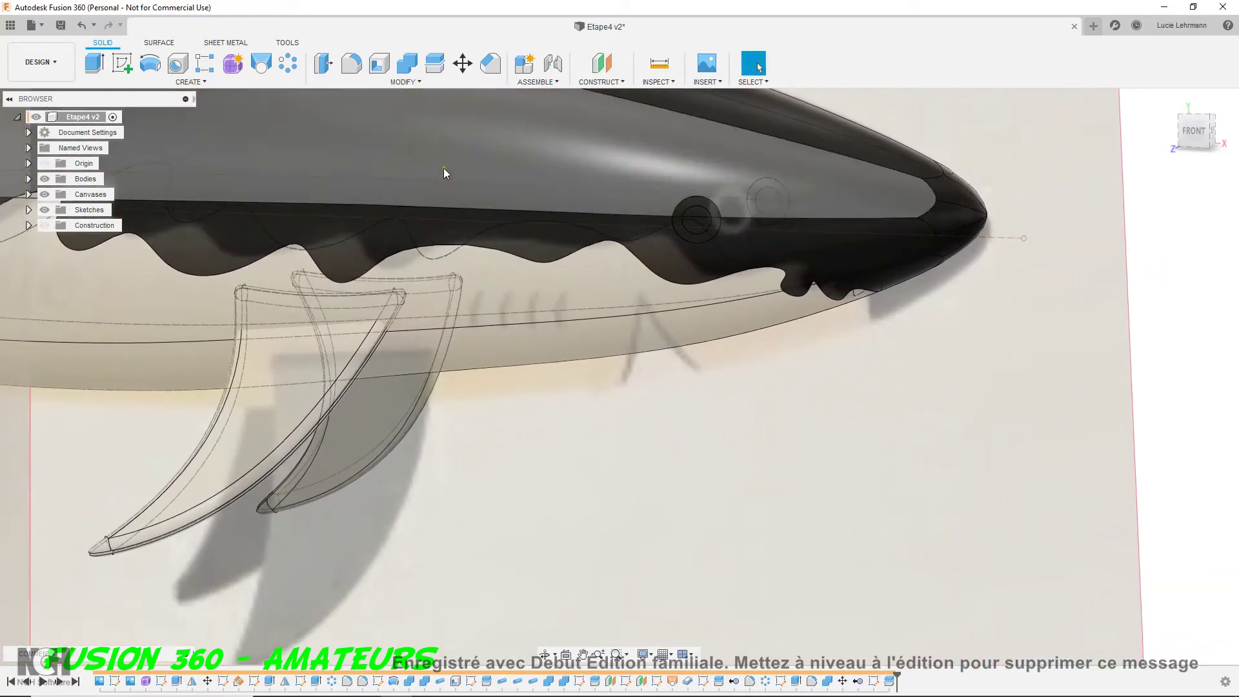
# Split the pale lower hull with the two curved lines of the inverted-V mark
pyautogui.click(435, 63)
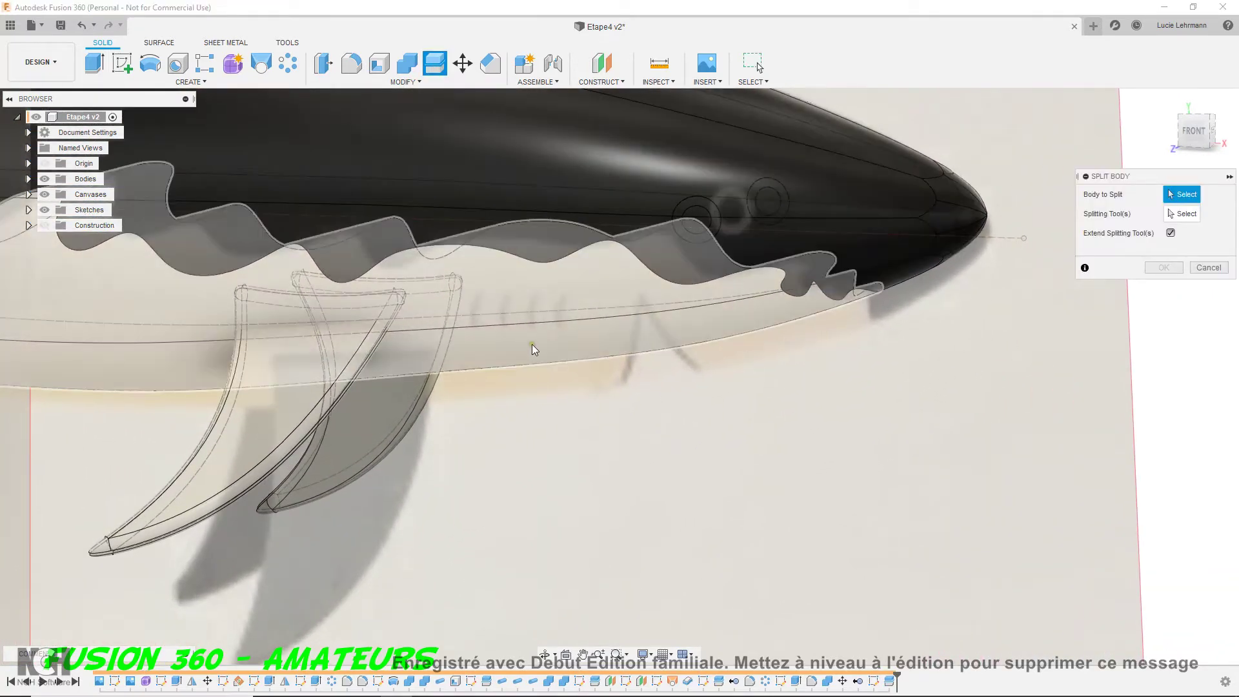
pyautogui.click(532, 345)
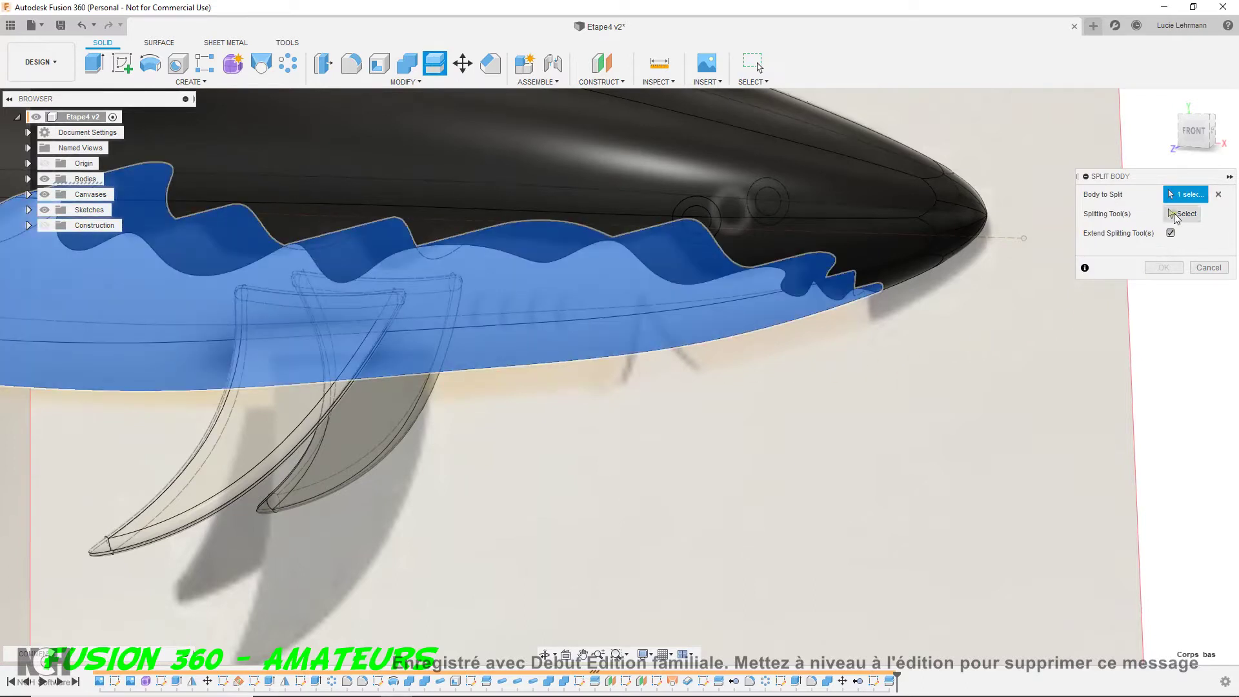
pyautogui.click(1176, 215)
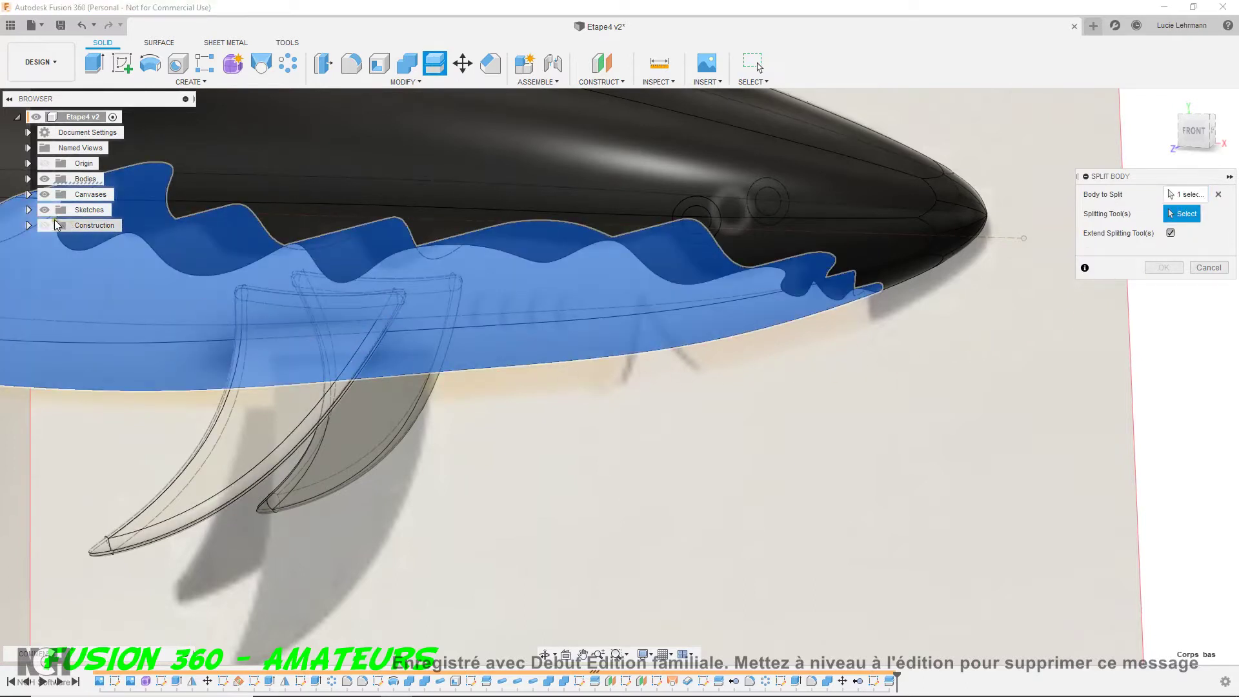
pyautogui.click(28, 210)
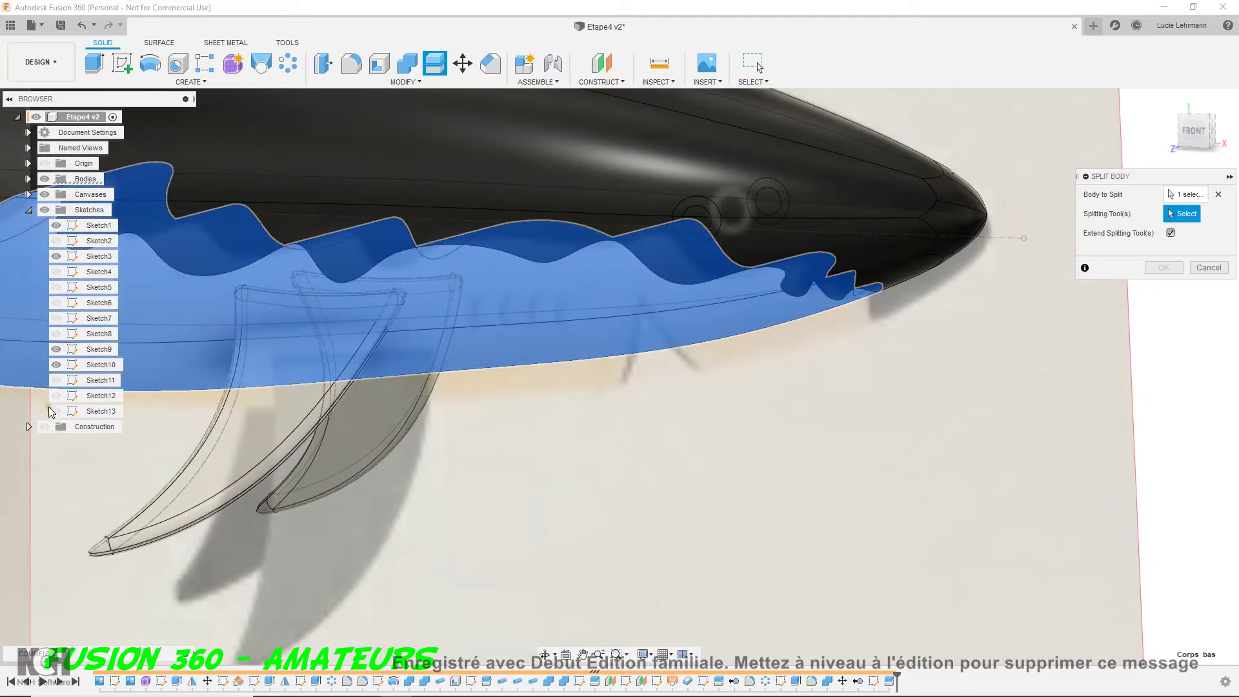
pyautogui.click(694, 375)
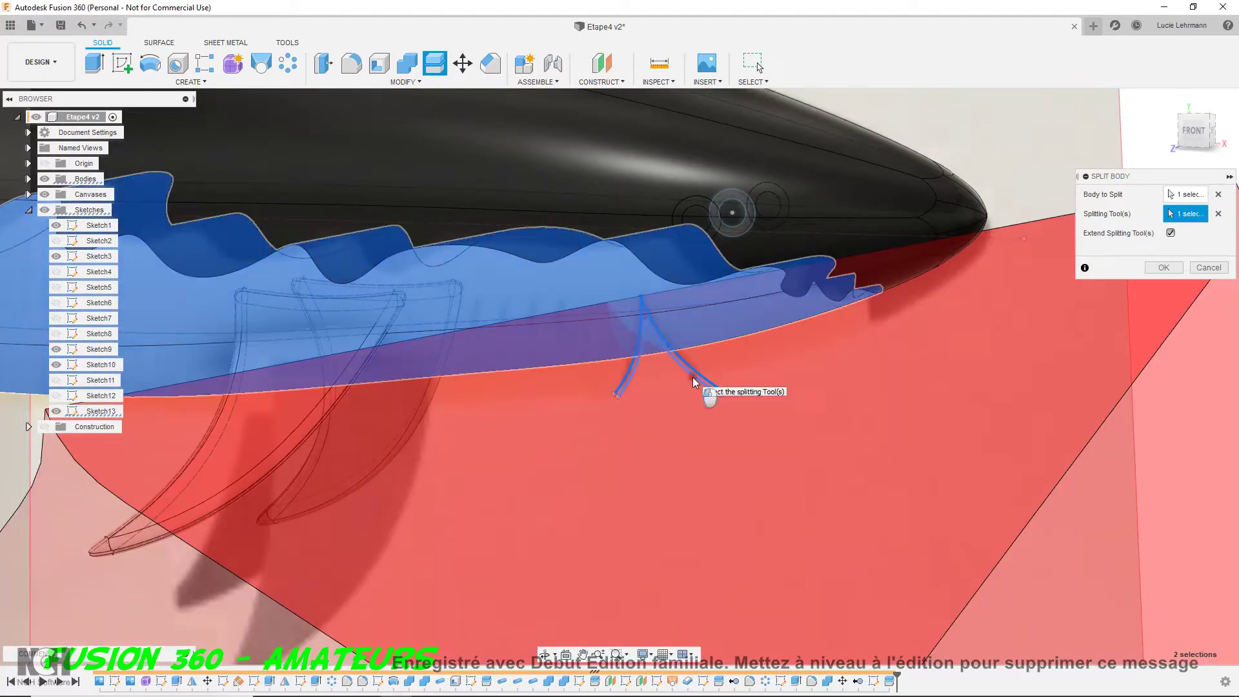
pyautogui.click(693, 382)
pyautogui.scroll(3, 691, 468)
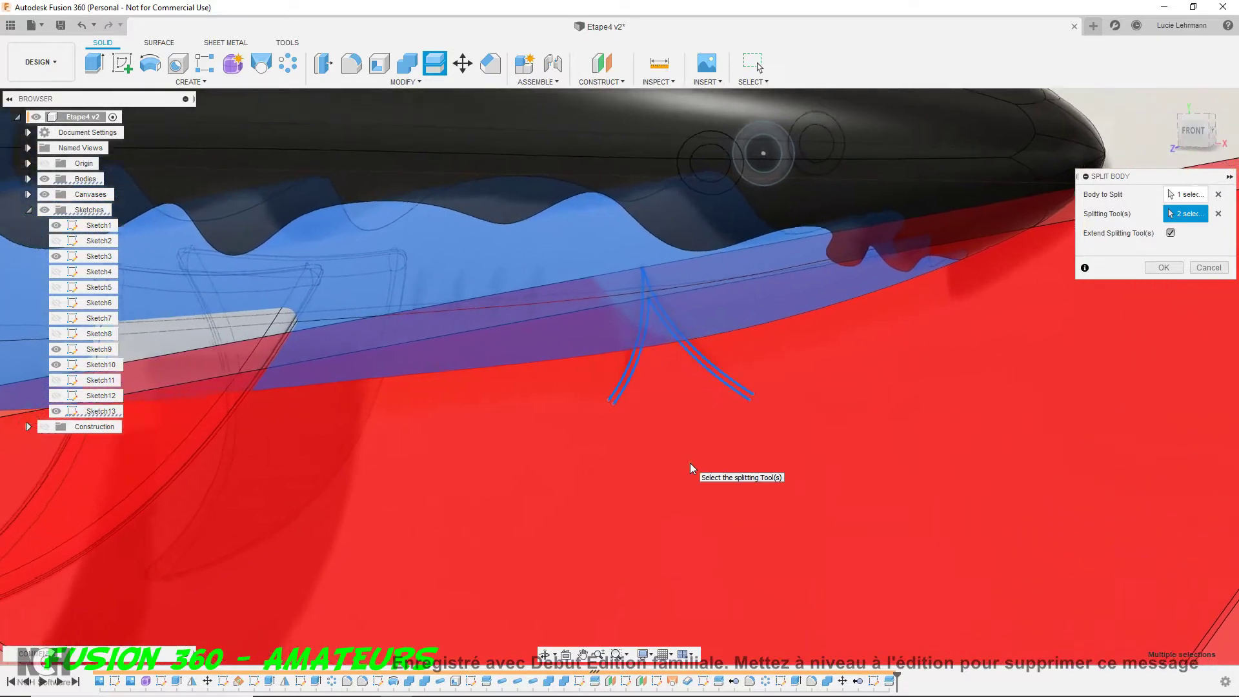
pyautogui.scroll(2, 690, 470)
pyautogui.scroll(-3, 691, 473)
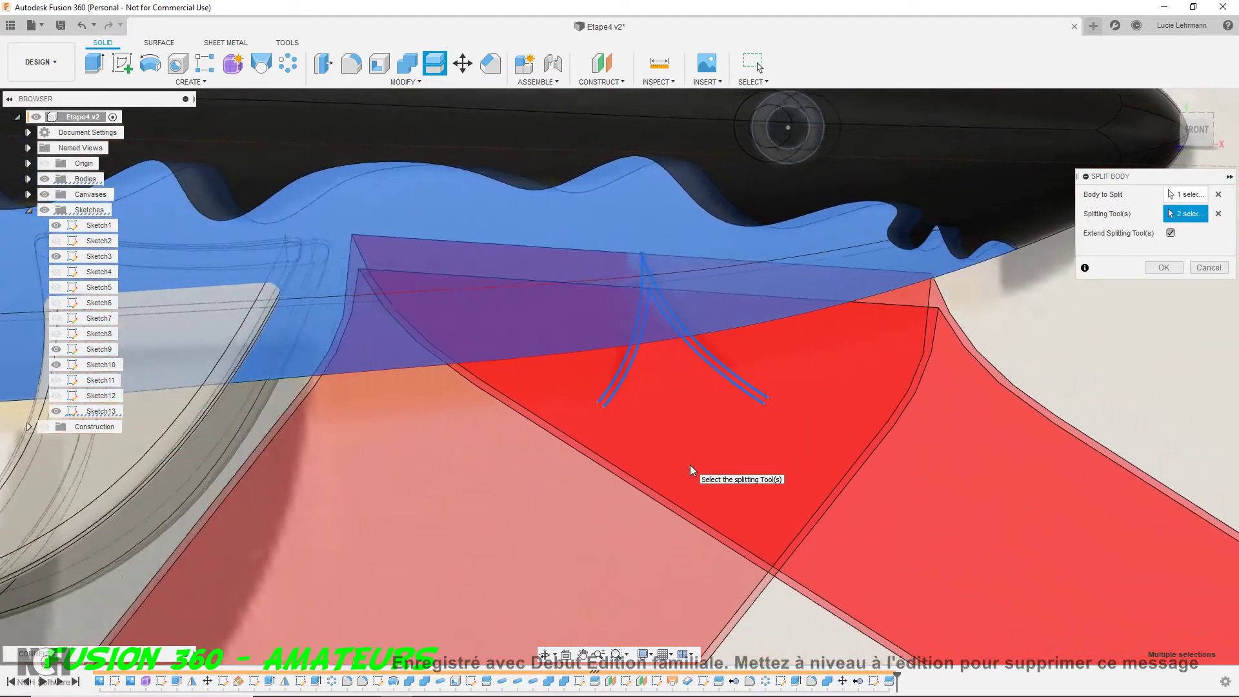
pyautogui.scroll(-2, 700, 473)
pyautogui.scroll(2, 775, 415)
pyautogui.scroll(3, 774, 415)
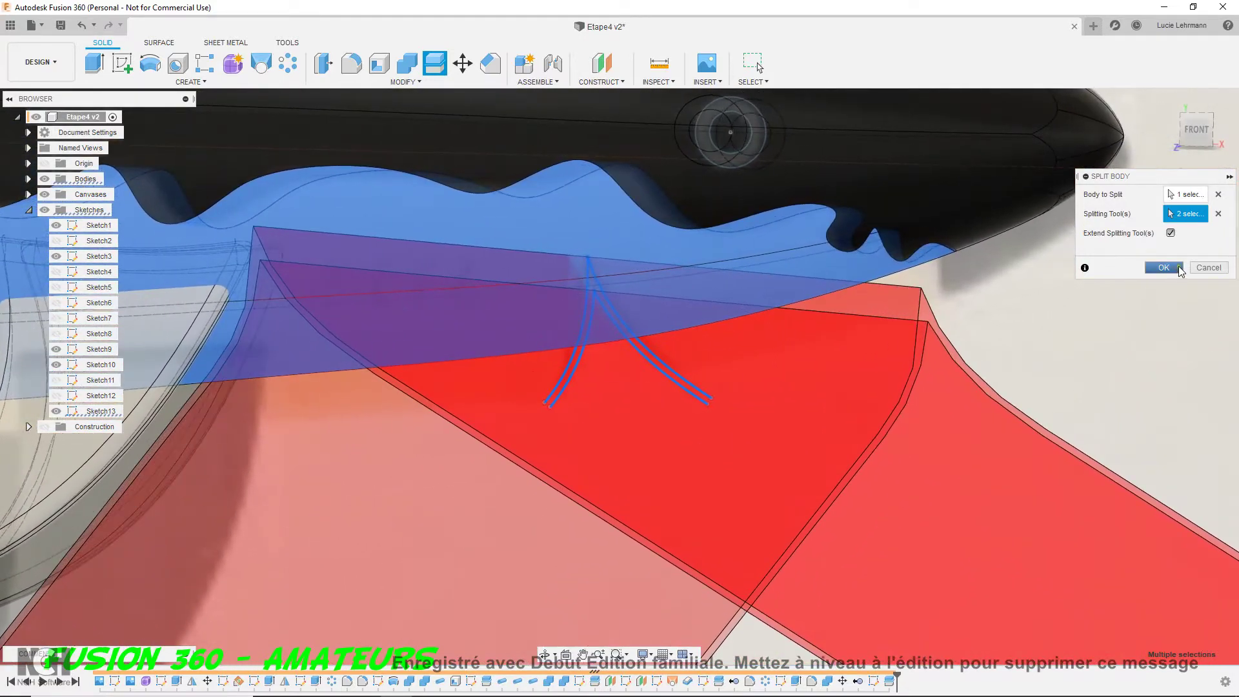
pyautogui.click(1164, 267)
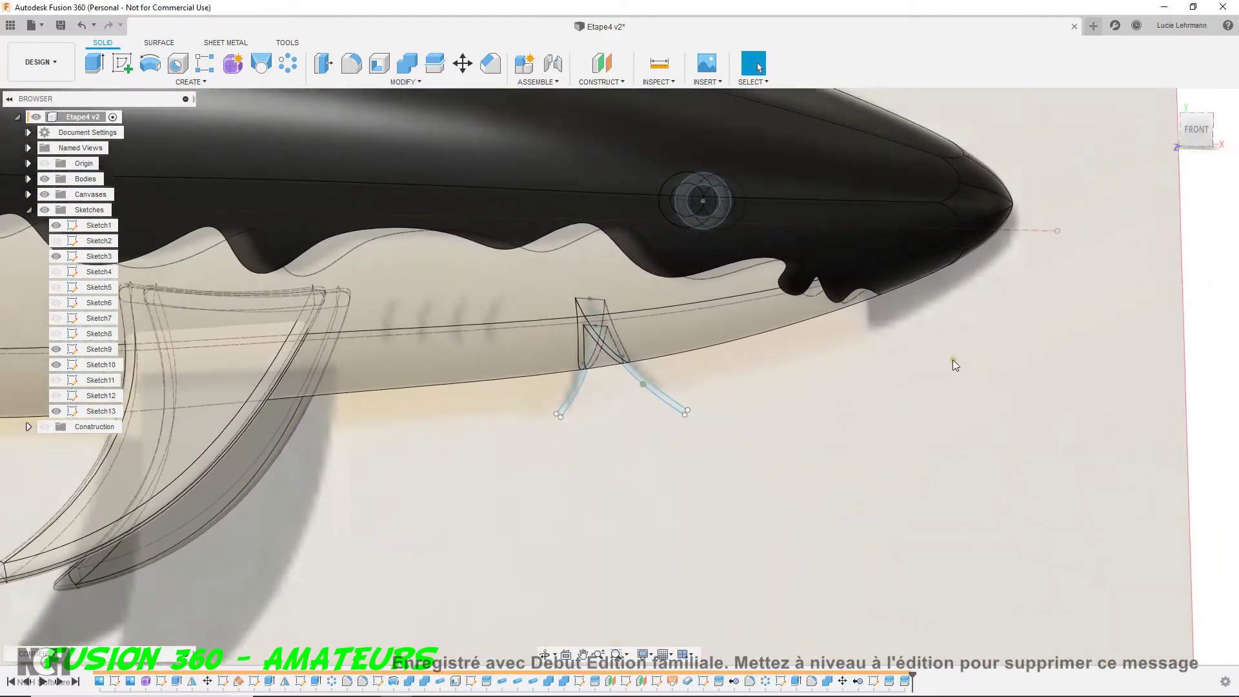
# Hide the sketches and expand the Bodies list in the browser
pyautogui.keyDown('shift'); pyautogui.moveTo(953, 359); pyautogui.dragTo(825, 412, button='middle'); pyautogui.keyUp('shift')
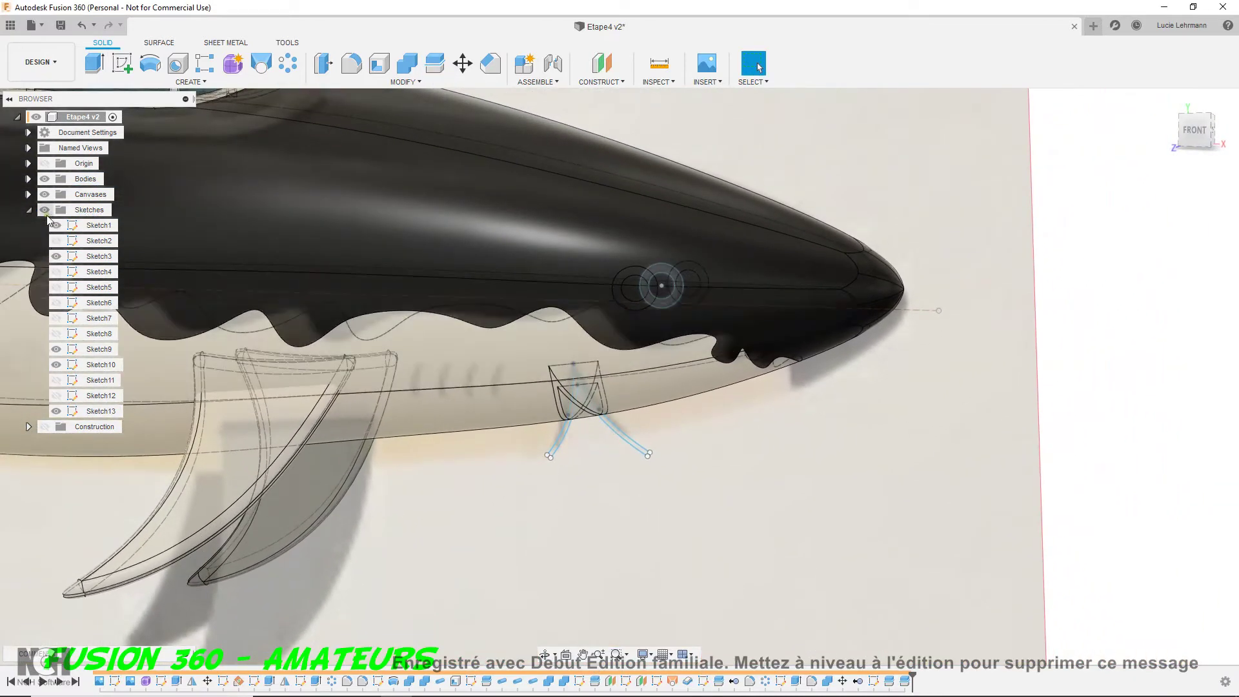
pyautogui.click(44, 211)
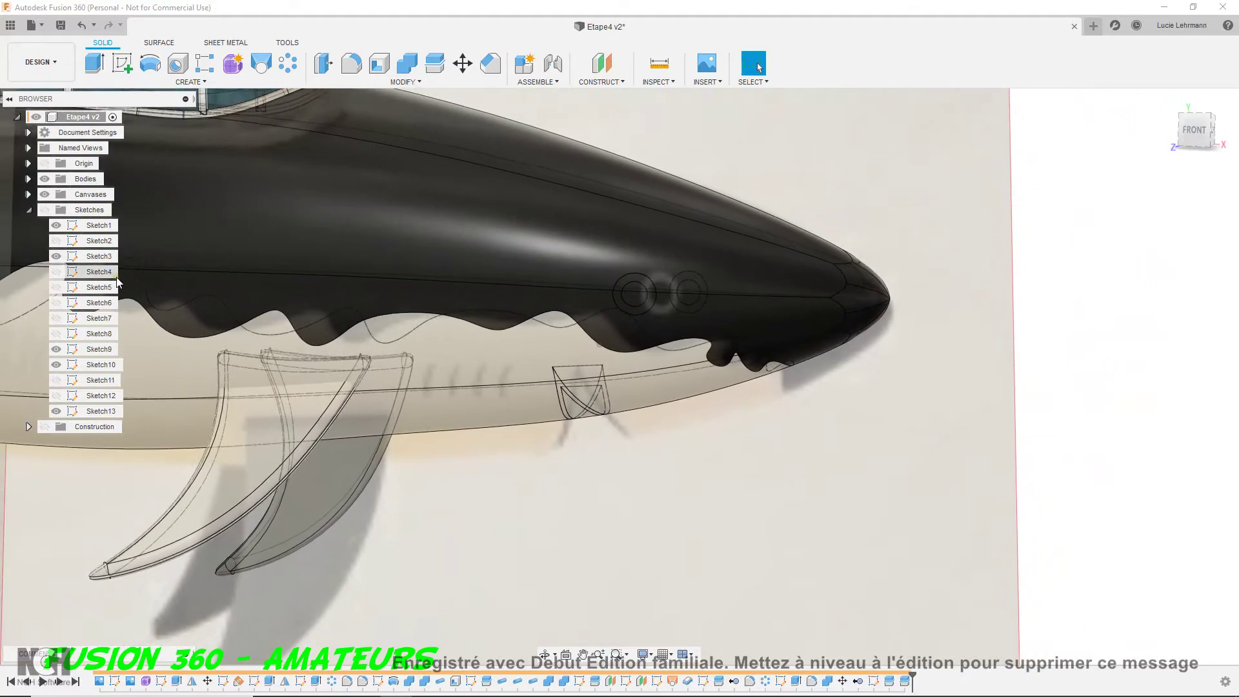
pyautogui.keyDown('shift'); pyautogui.moveTo(446, 436); pyautogui.dragTo(569, 431, button='middle'); pyautogui.keyUp('shift')
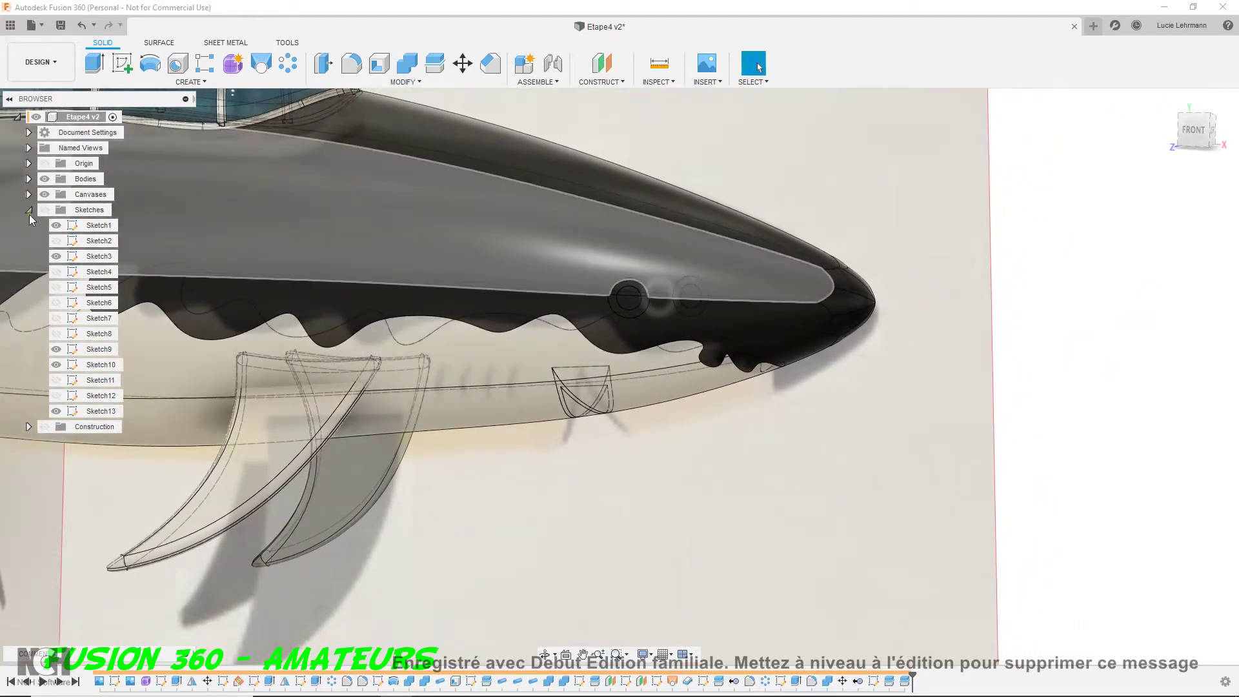
pyautogui.click(29, 212)
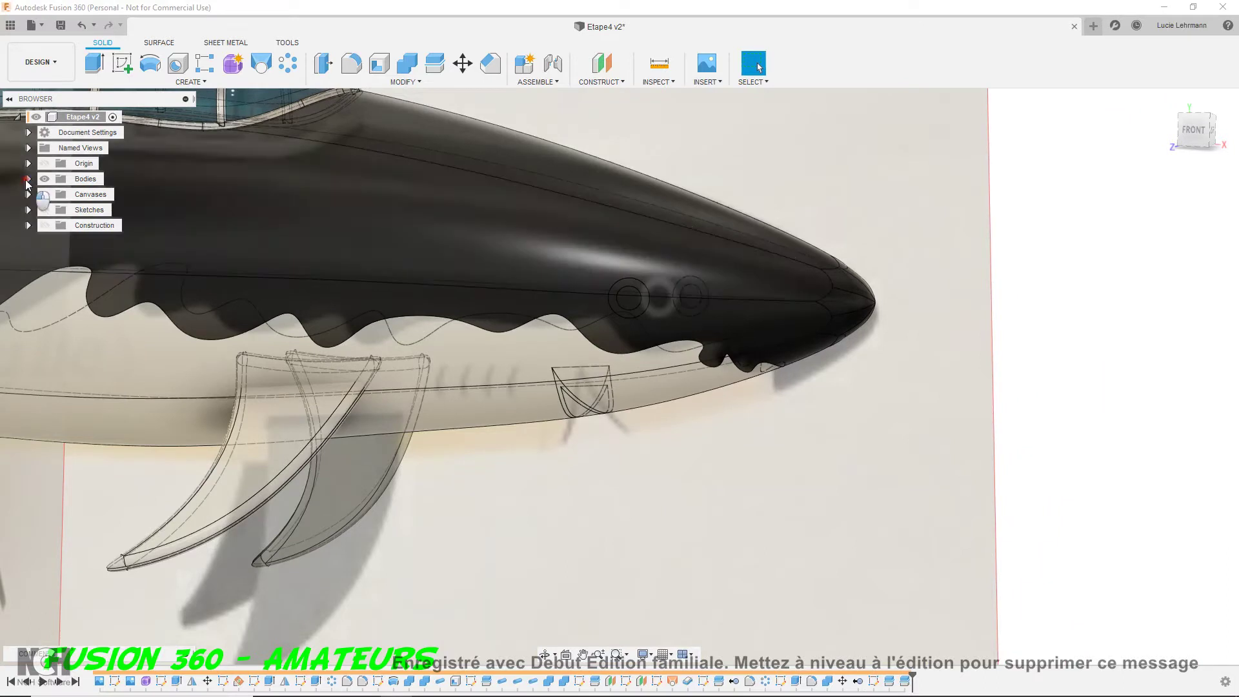
pyautogui.click(28, 180)
# Select the split Corps haut and Corps bas pieces, ending on the eye-ring face
pyautogui.click(570, 283)
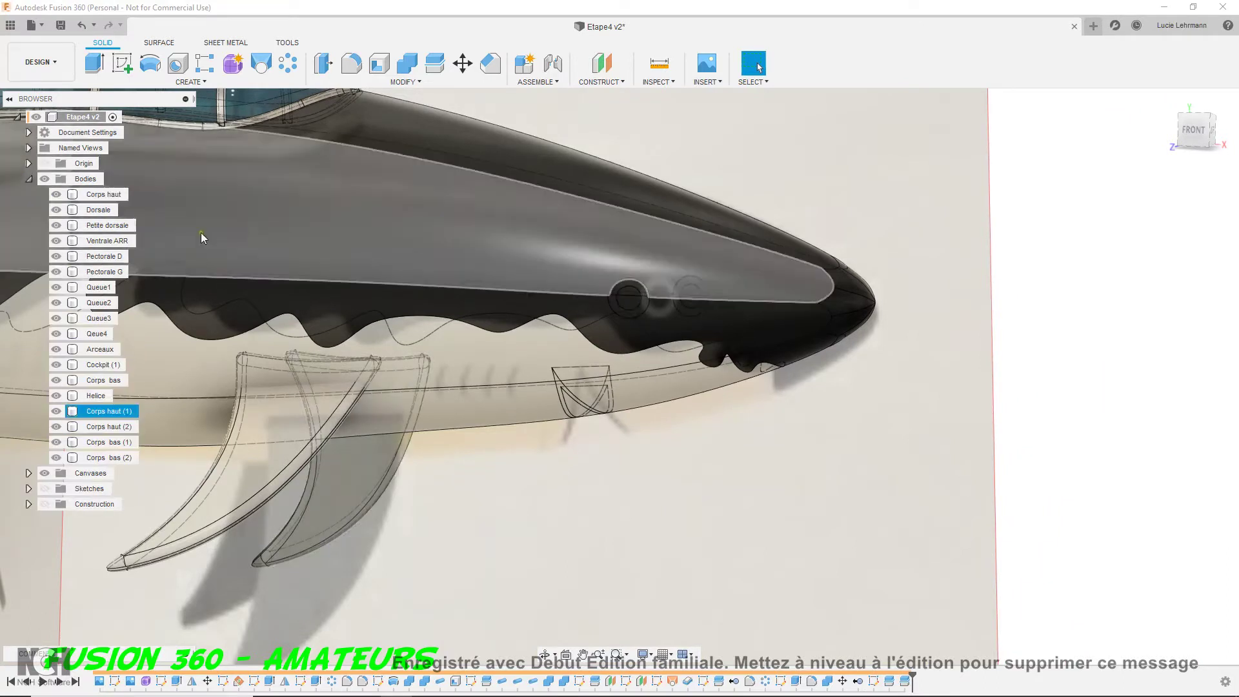
pyautogui.press('Escape')
pyautogui.click(107, 202)
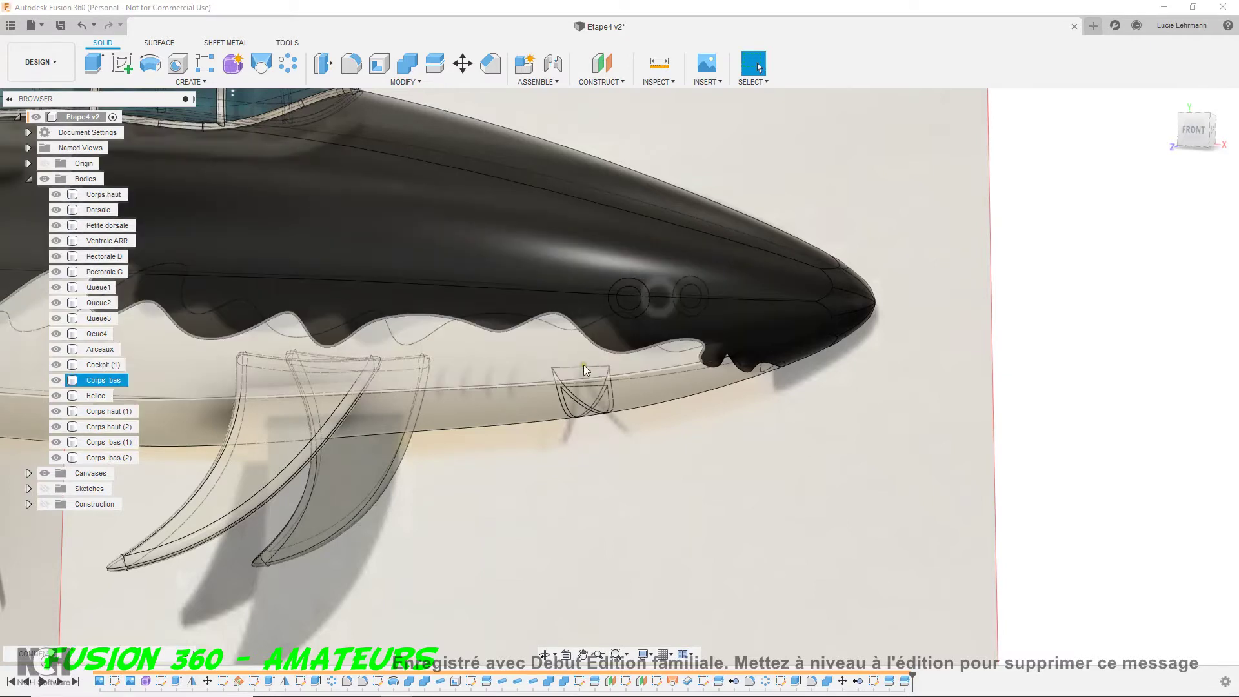
pyautogui.click(563, 394)
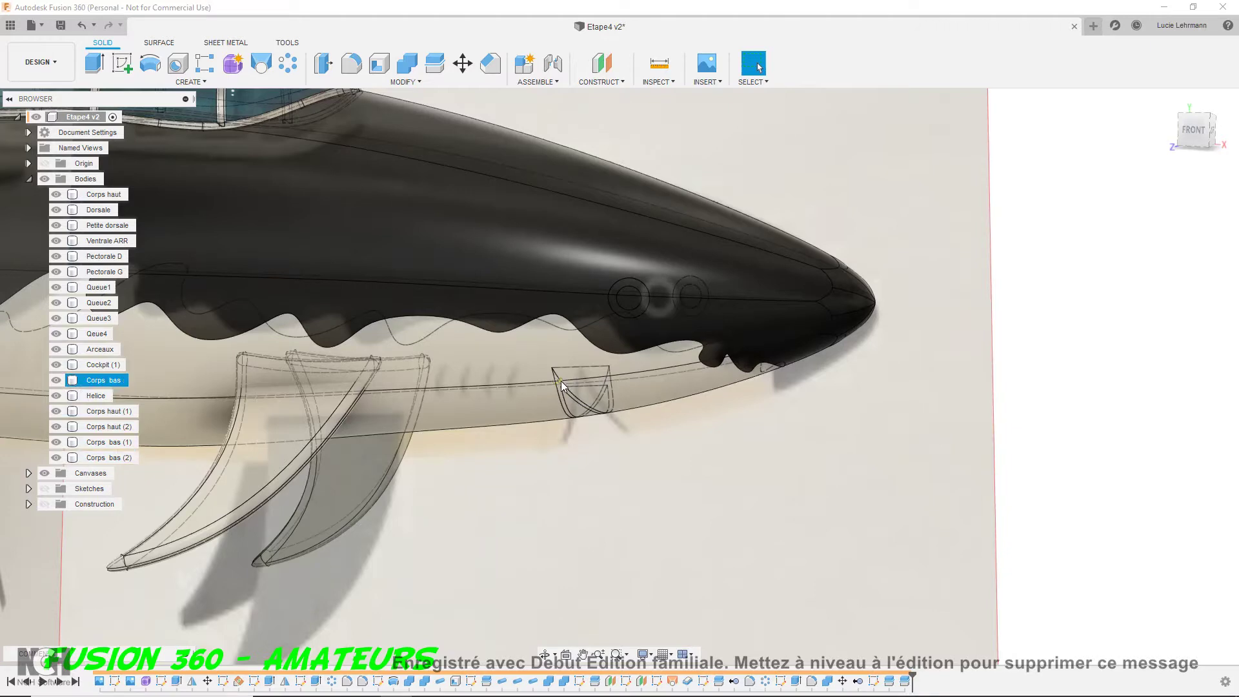
pyautogui.click(128, 137)
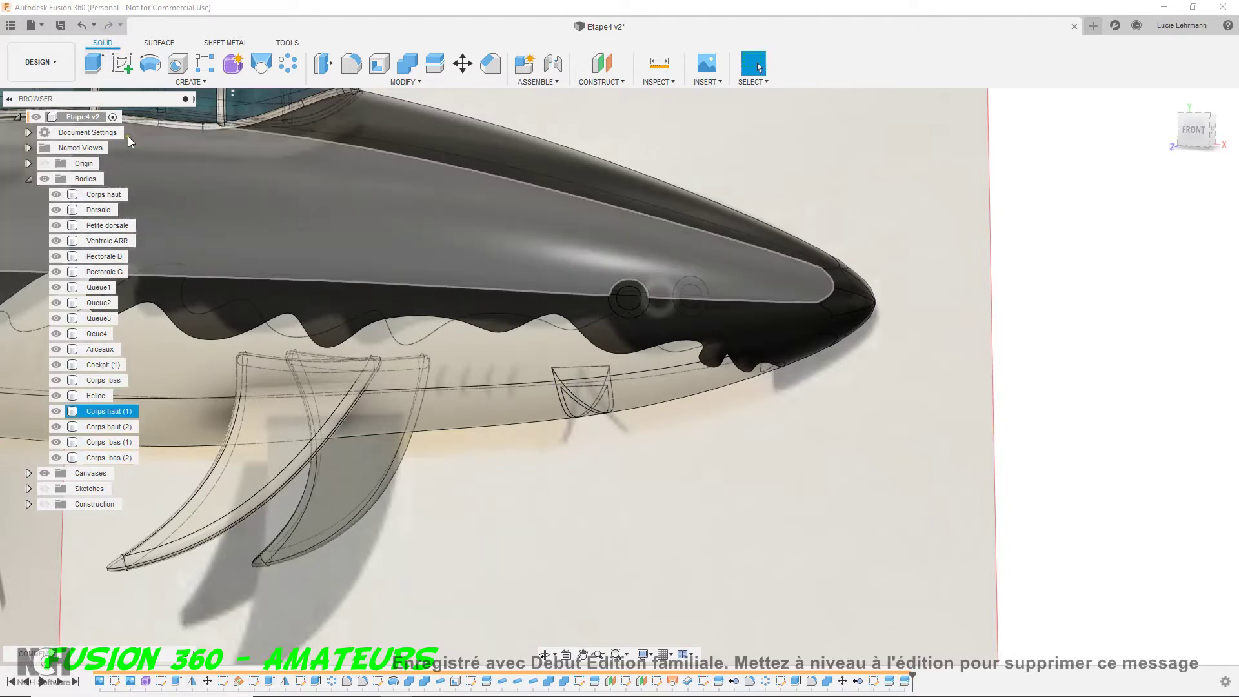
pyautogui.click(120, 190)
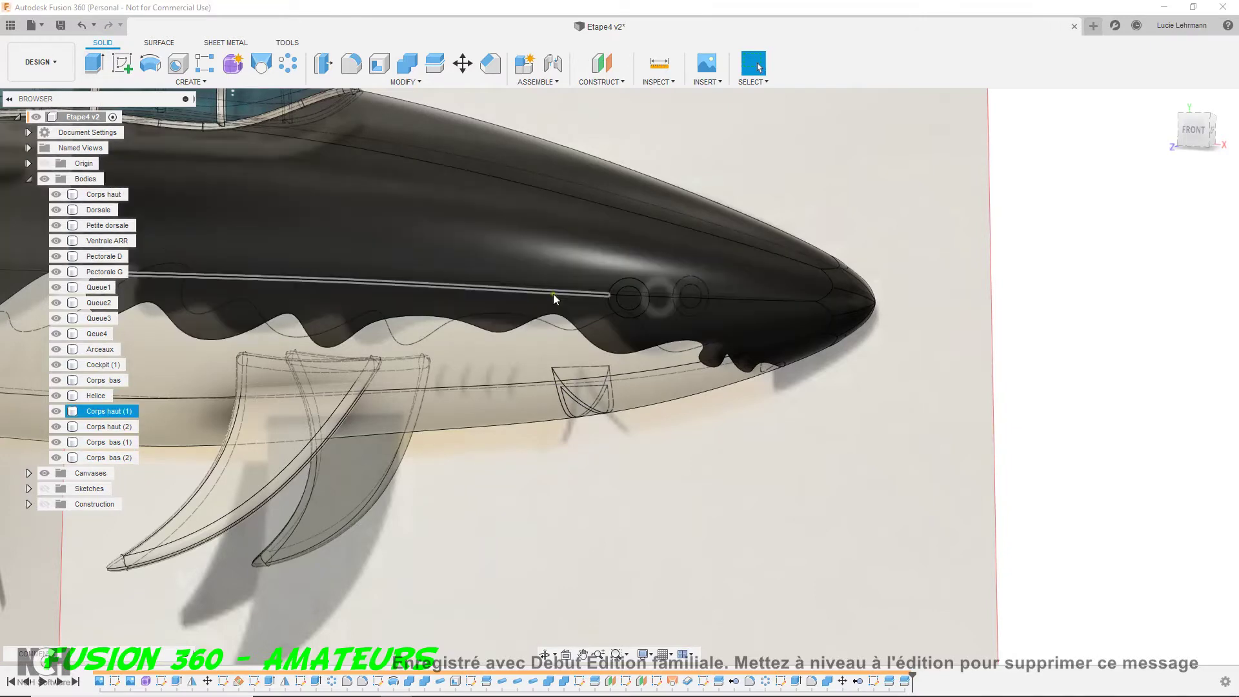
pyautogui.scroll(3, 639, 291)
pyautogui.click(637, 288)
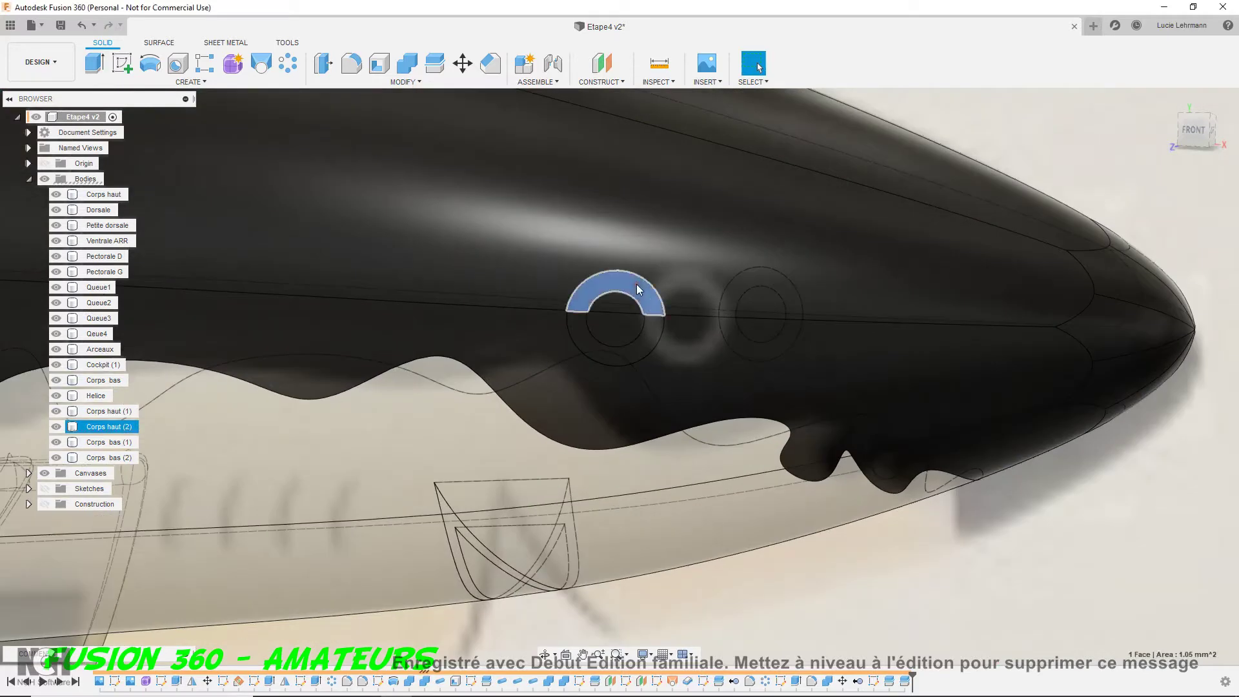
# Apply ABS (White) and Steel - Satin appearances to the eye-ring bodies, then close Appearance
pyautogui.rightClick(121, 427)
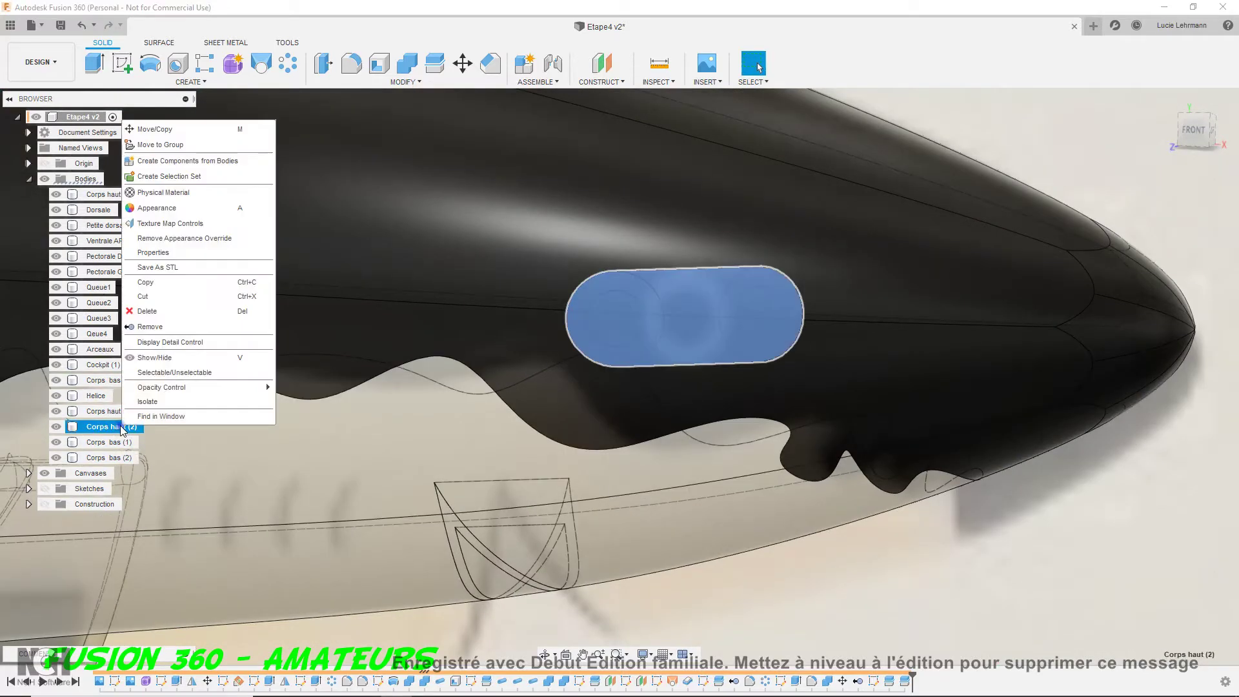
pyautogui.click(192, 211)
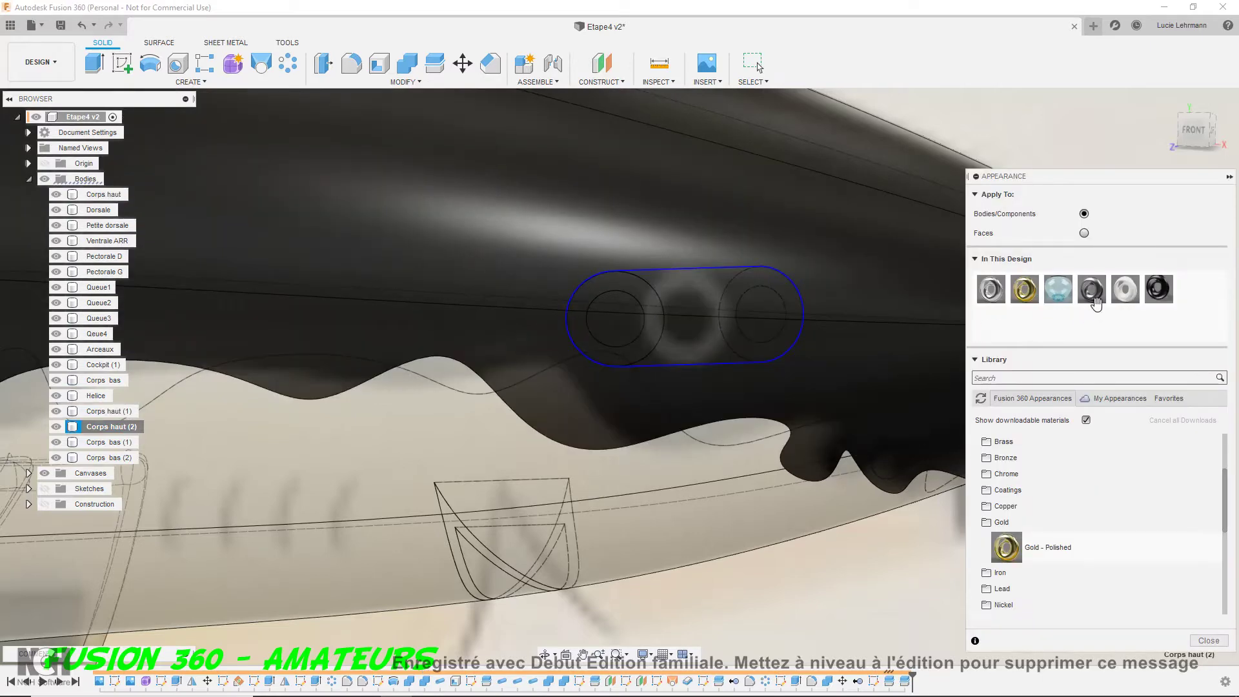
pyautogui.moveTo(1124, 293); pyautogui.dragTo(584, 309)
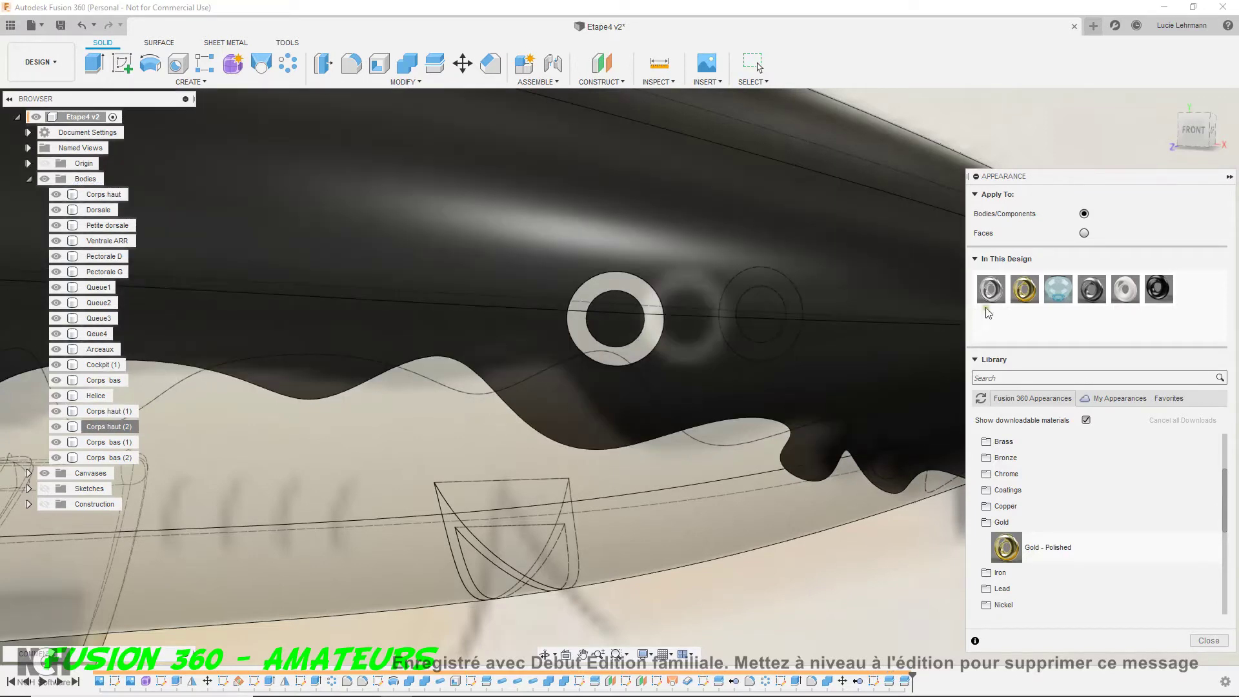
pyautogui.moveTo(1092, 292); pyautogui.dragTo(453, 526)
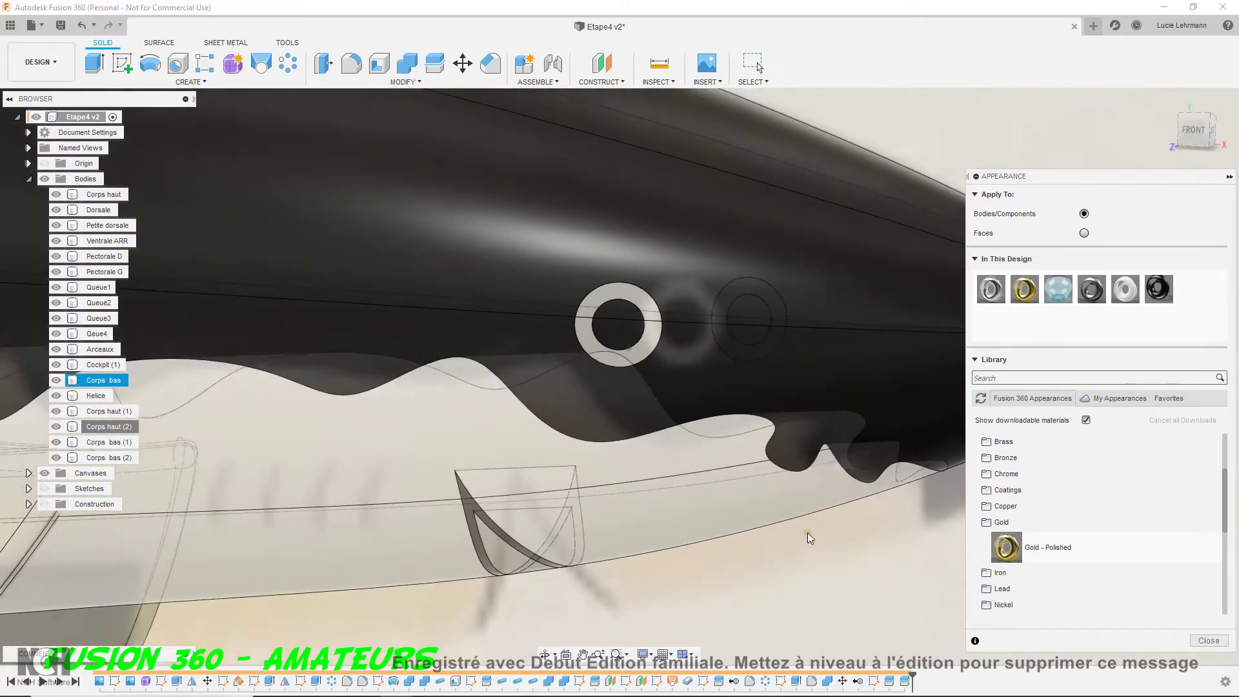
pyautogui.scroll(-5, 664, 371)
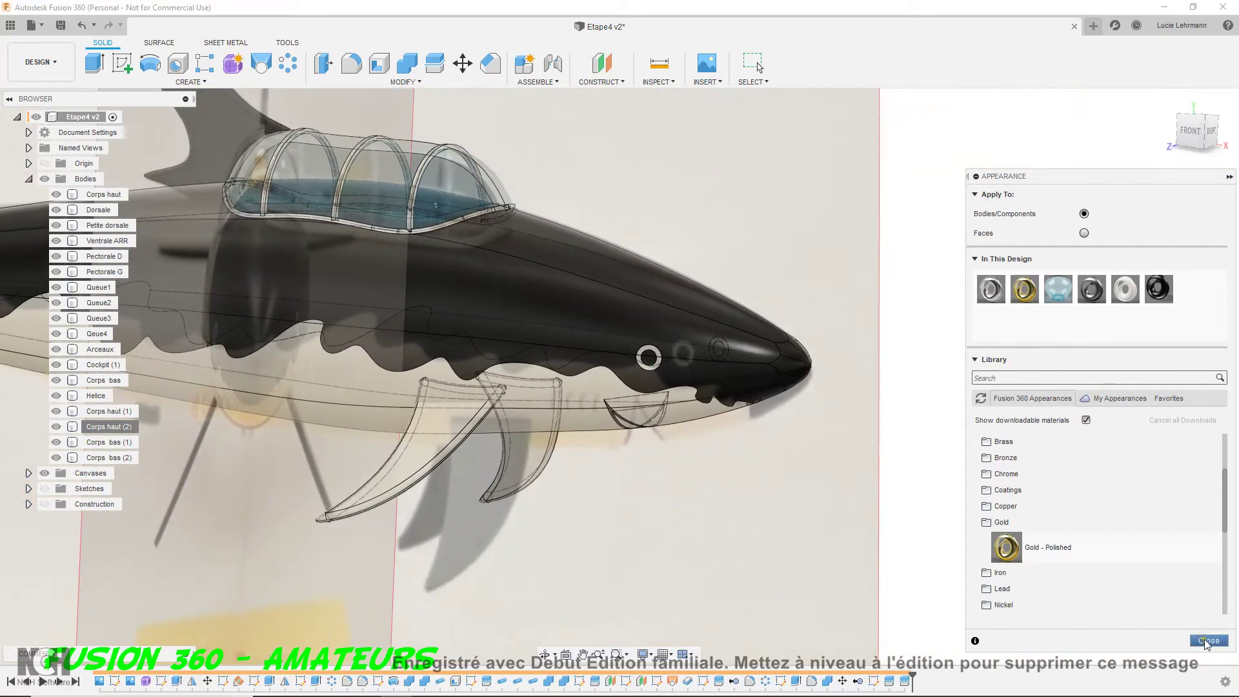
pyautogui.click(1209, 640)
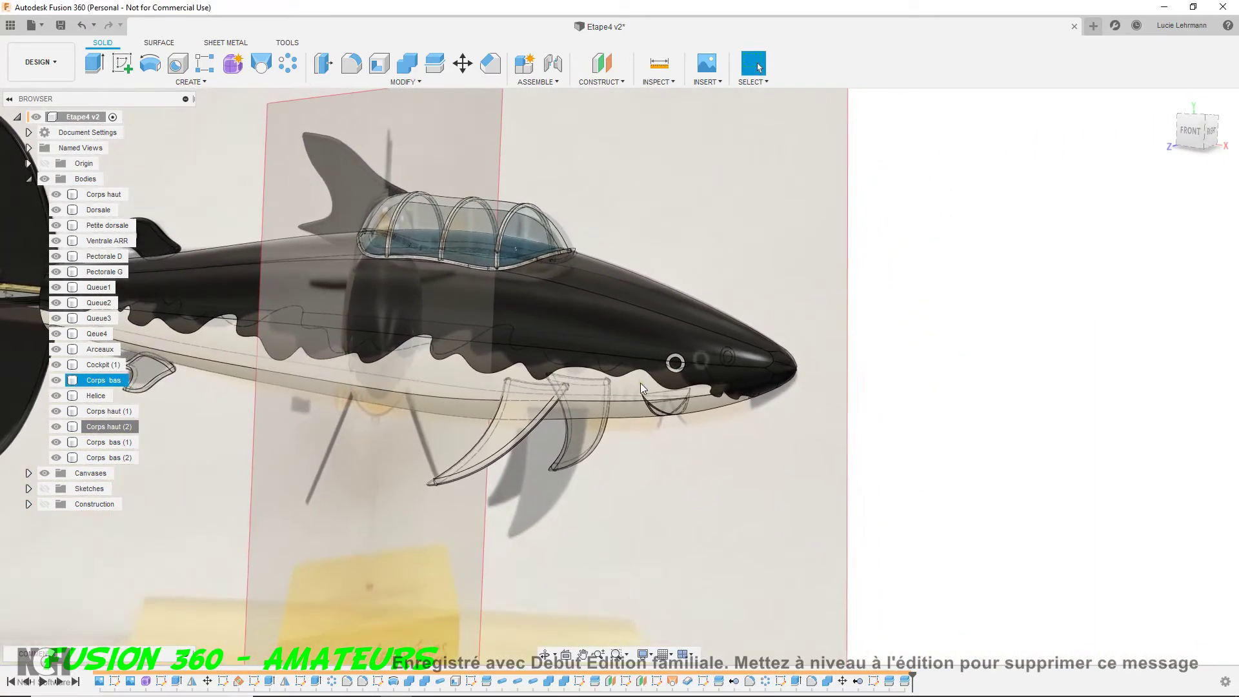
# Hide the reference canvas and start a sketch on the construction plane at the propeller
pyautogui.click(45, 473)
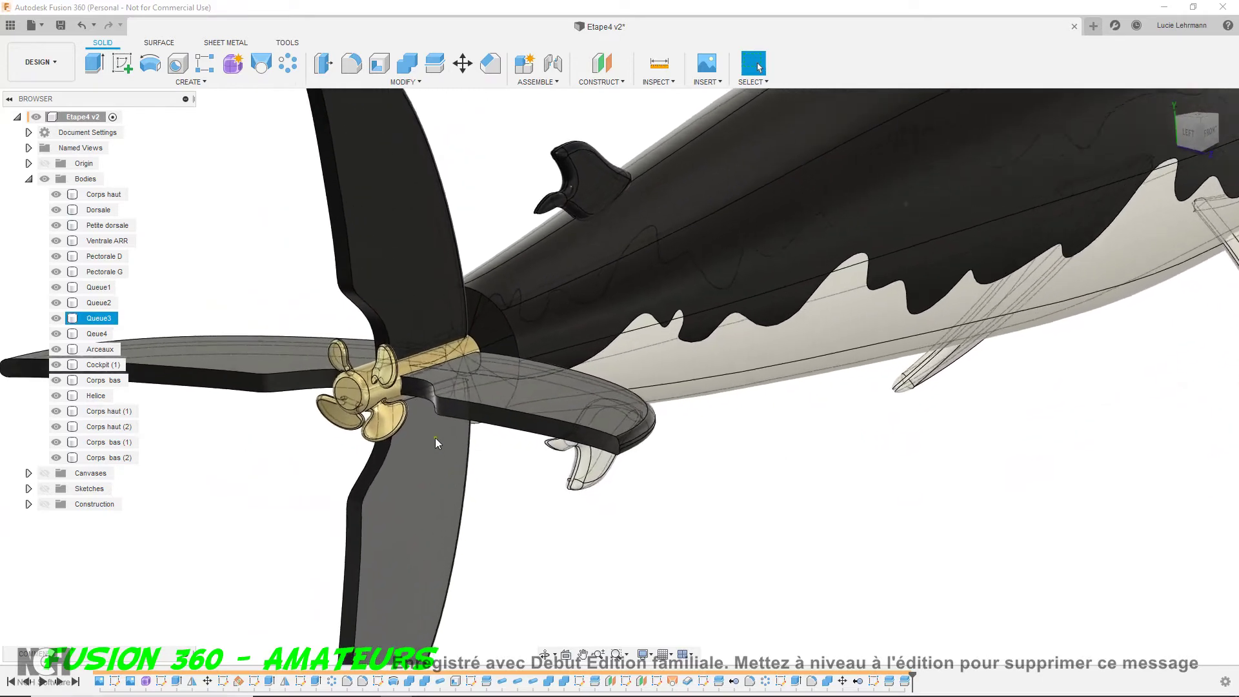
pyautogui.click(123, 66)
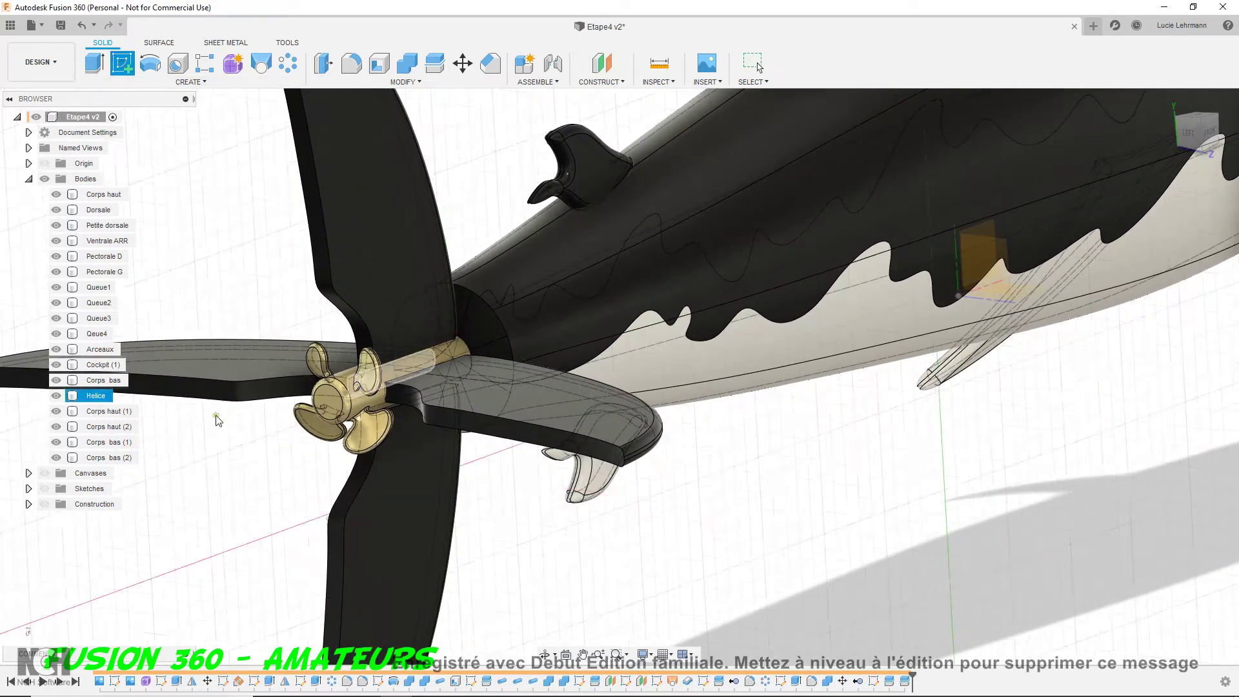
pyautogui.click(44, 505)
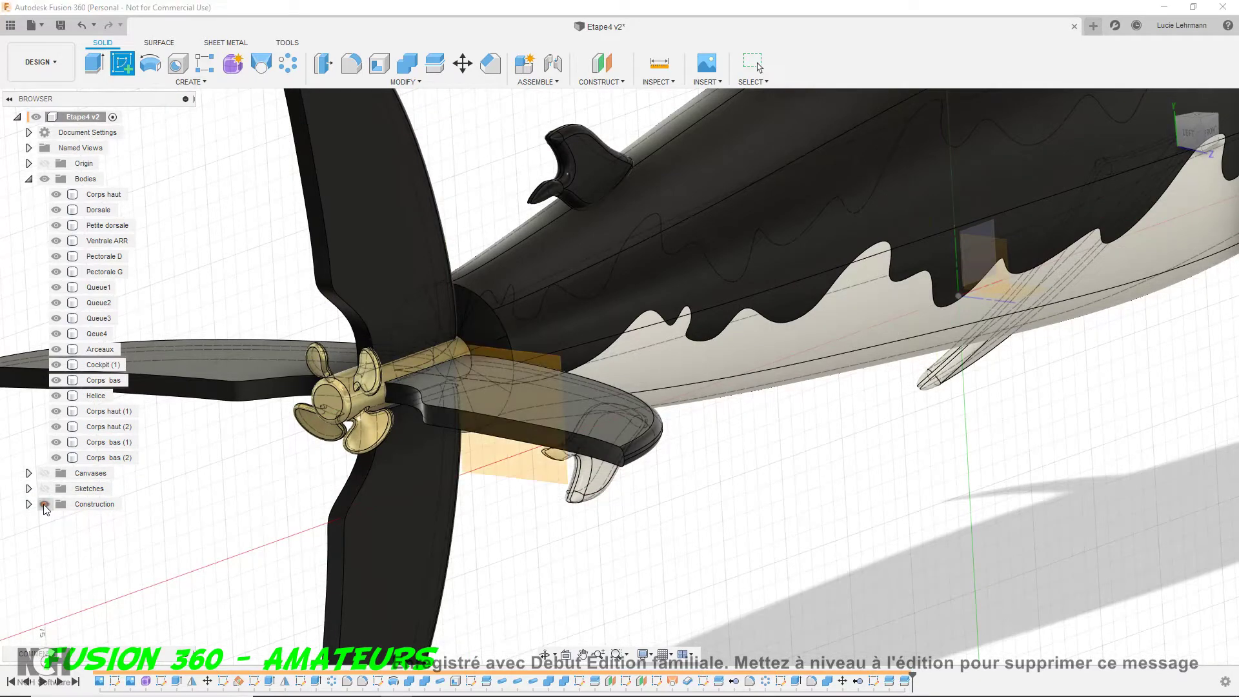
pyautogui.click(542, 364)
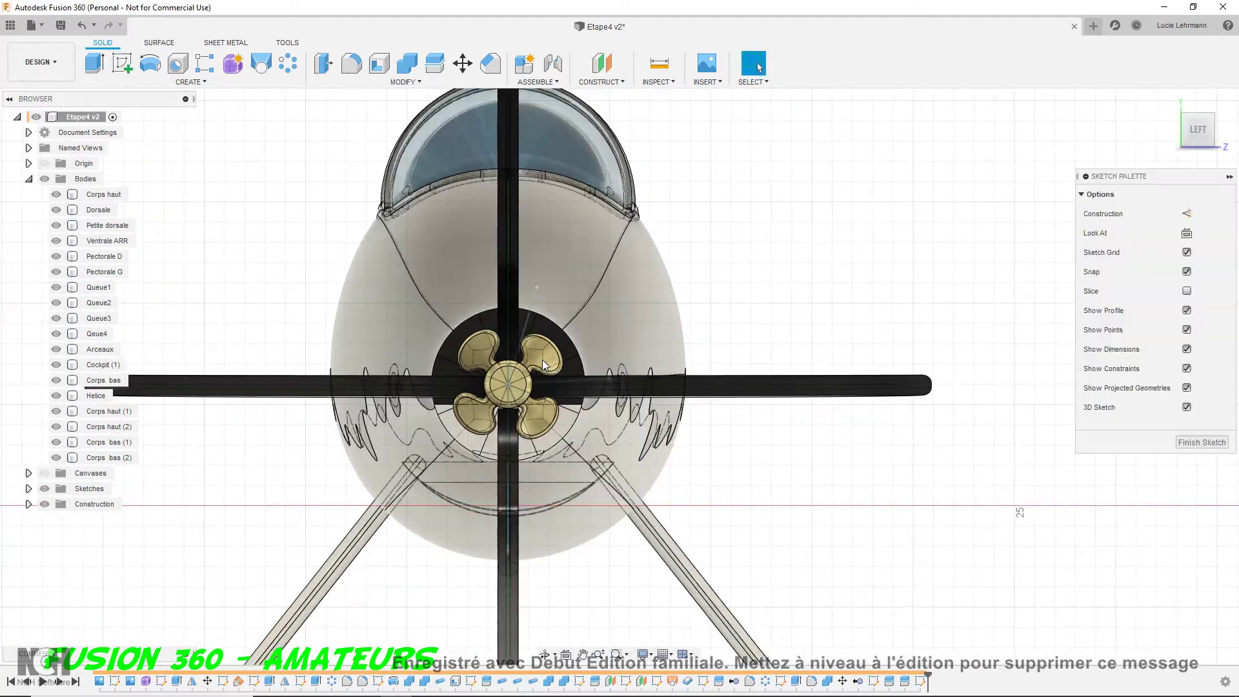
# Draw a centre-diameter circle at the centre of the propeller hub
pyautogui.scroll(3, 542, 359)
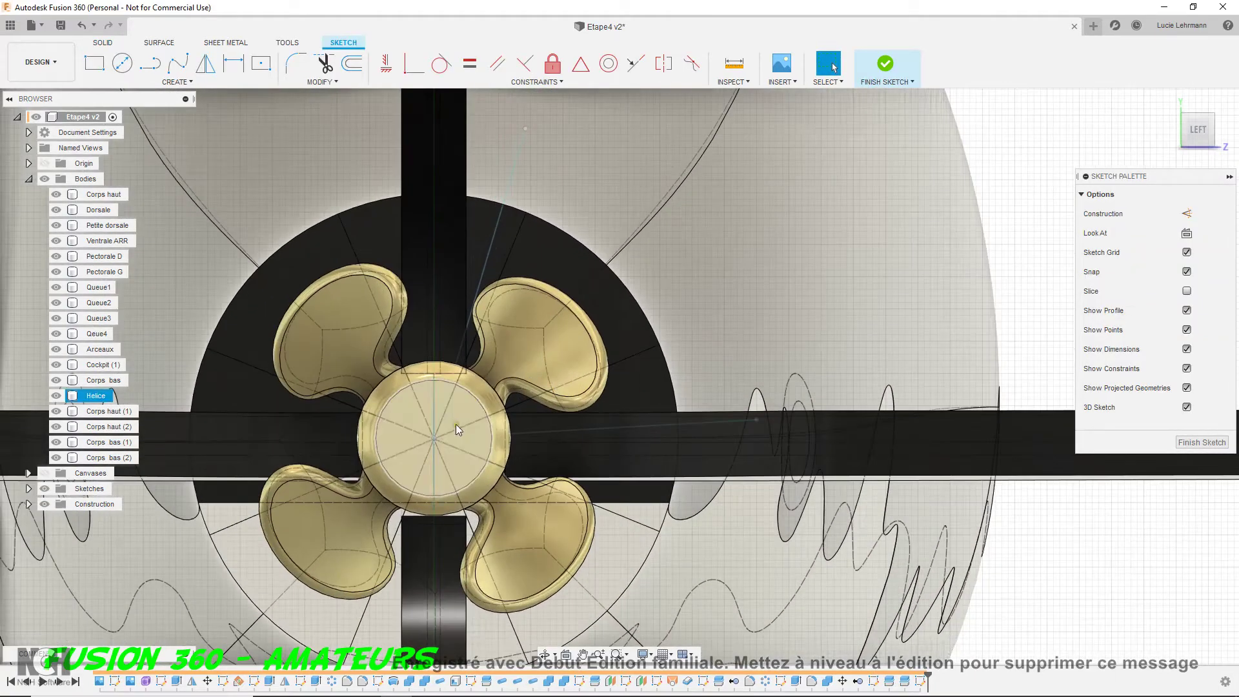
pyautogui.click(122, 63)
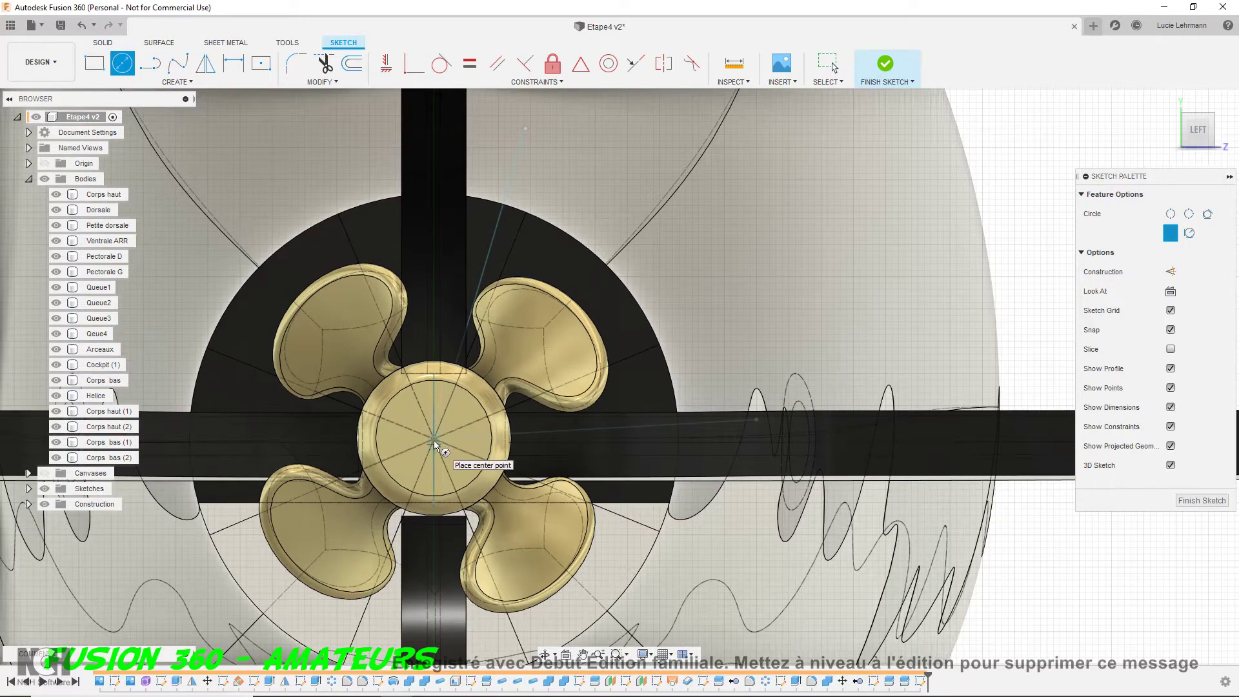
pyautogui.scroll(3, 435, 444)
pyautogui.scroll(-3, 437, 438)
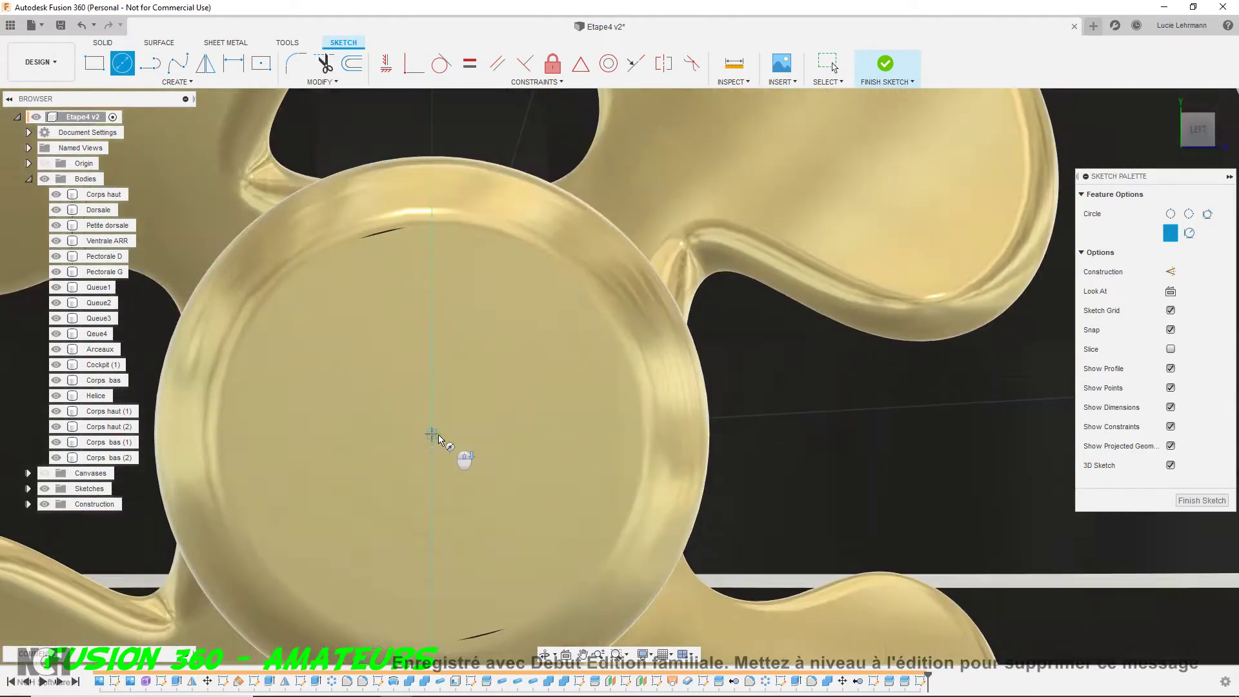
pyautogui.scroll(-2, 438, 461)
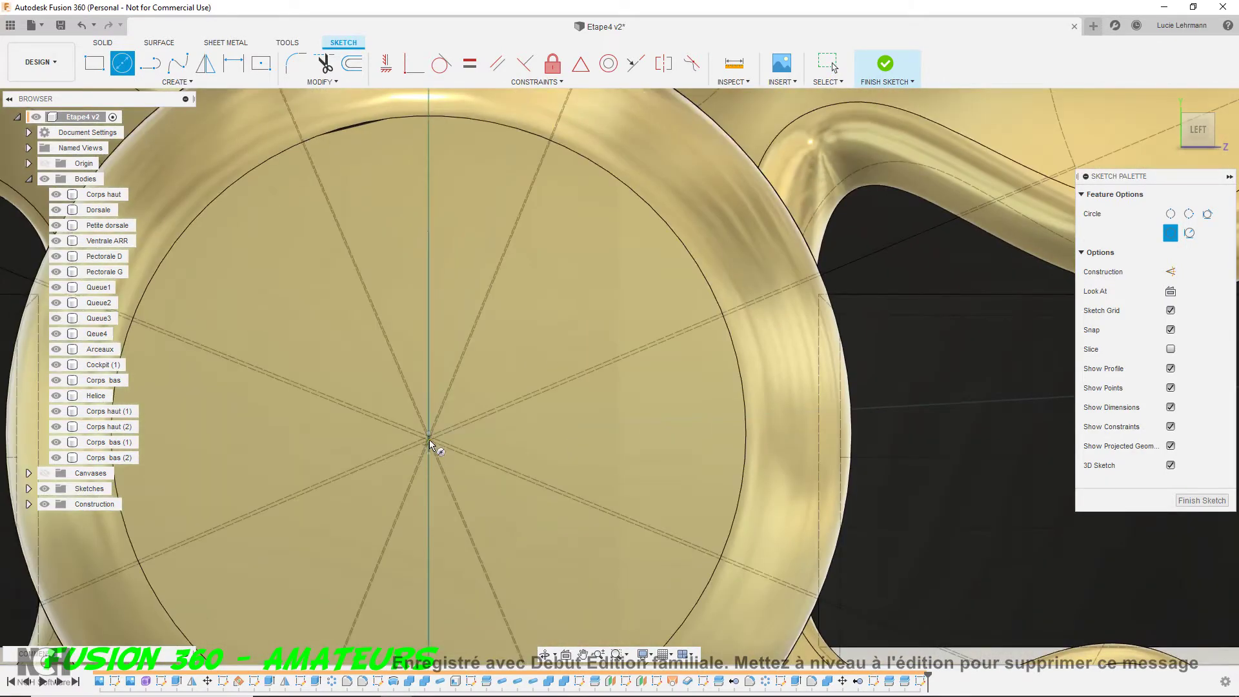
pyautogui.scroll(-3, 430, 442)
pyautogui.scroll(1, 429, 434)
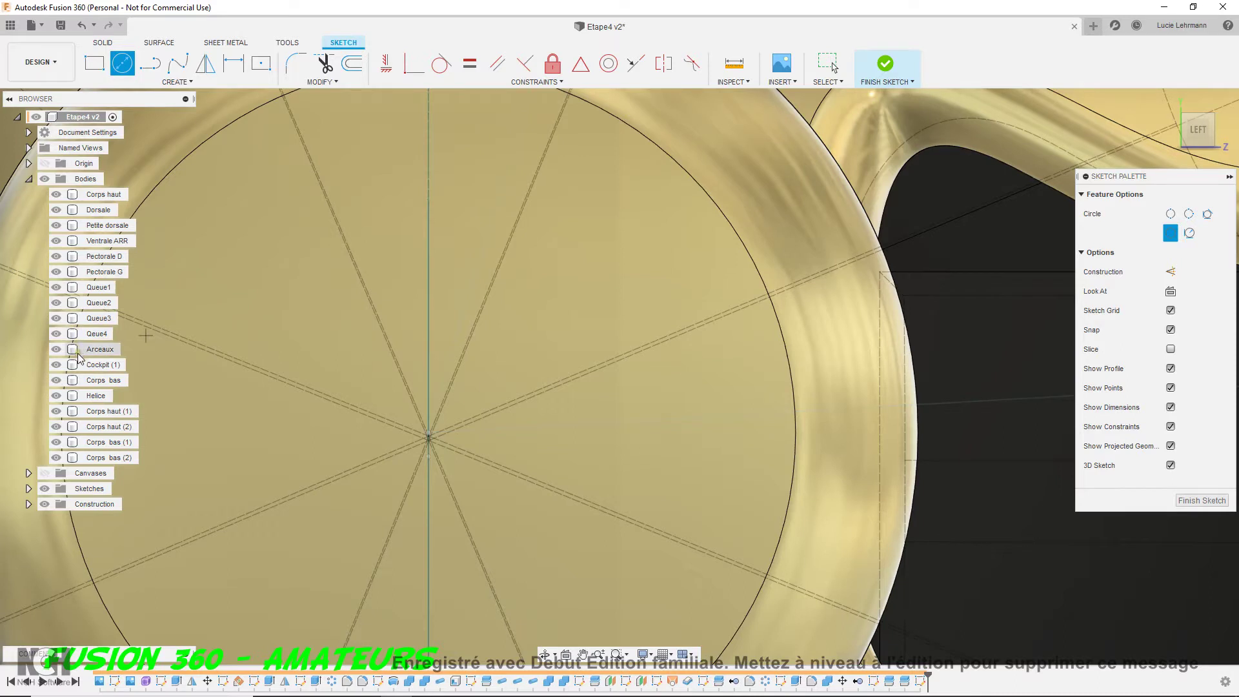
# Hide and re-show the Helice body to check the circle, then finish the sketch
pyautogui.click(56, 396)
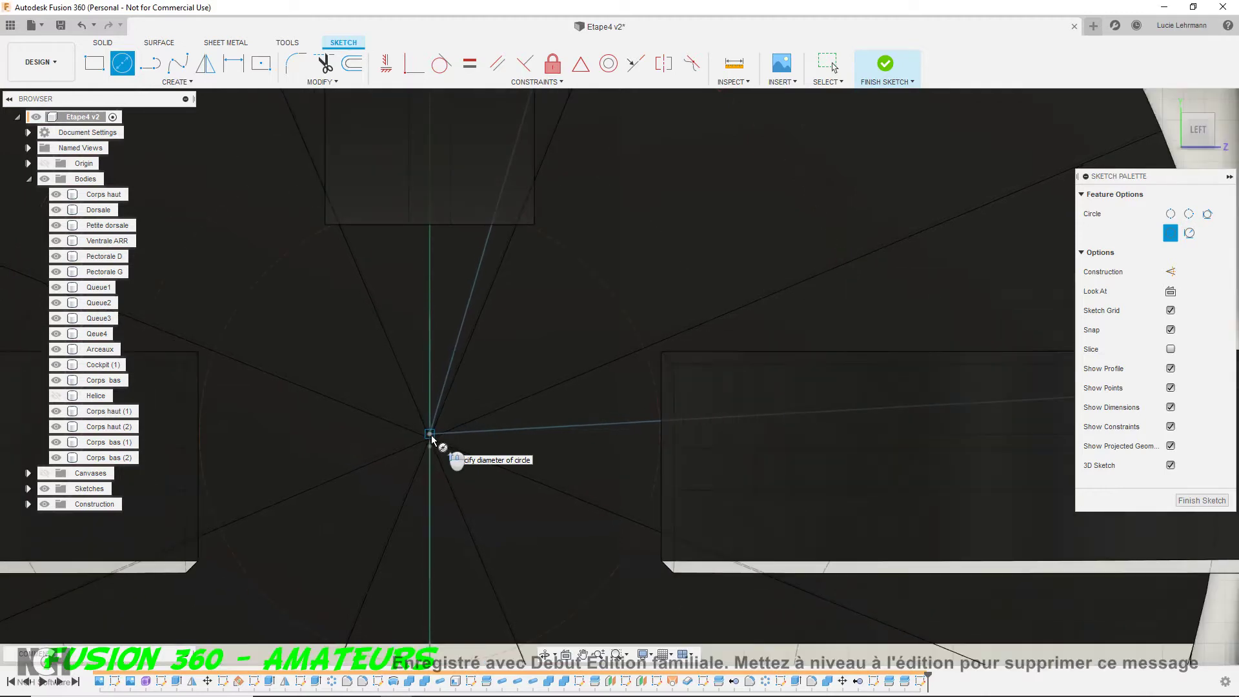
pyautogui.click(56, 396)
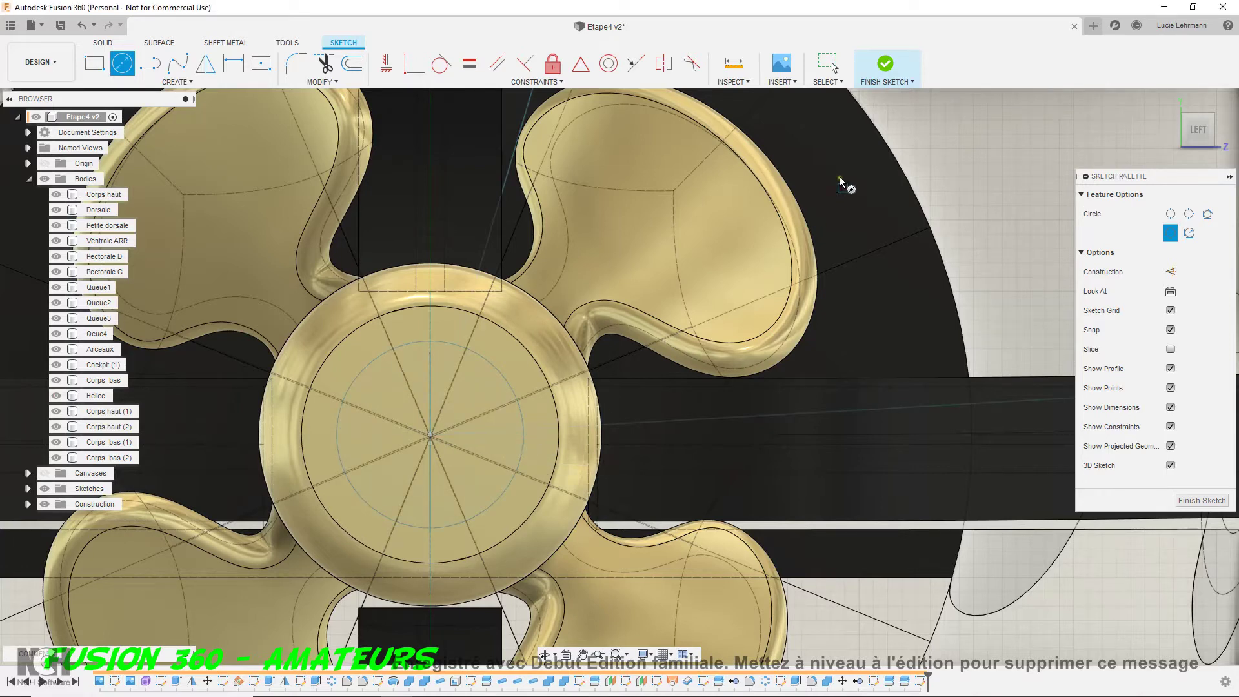
pyautogui.click(887, 66)
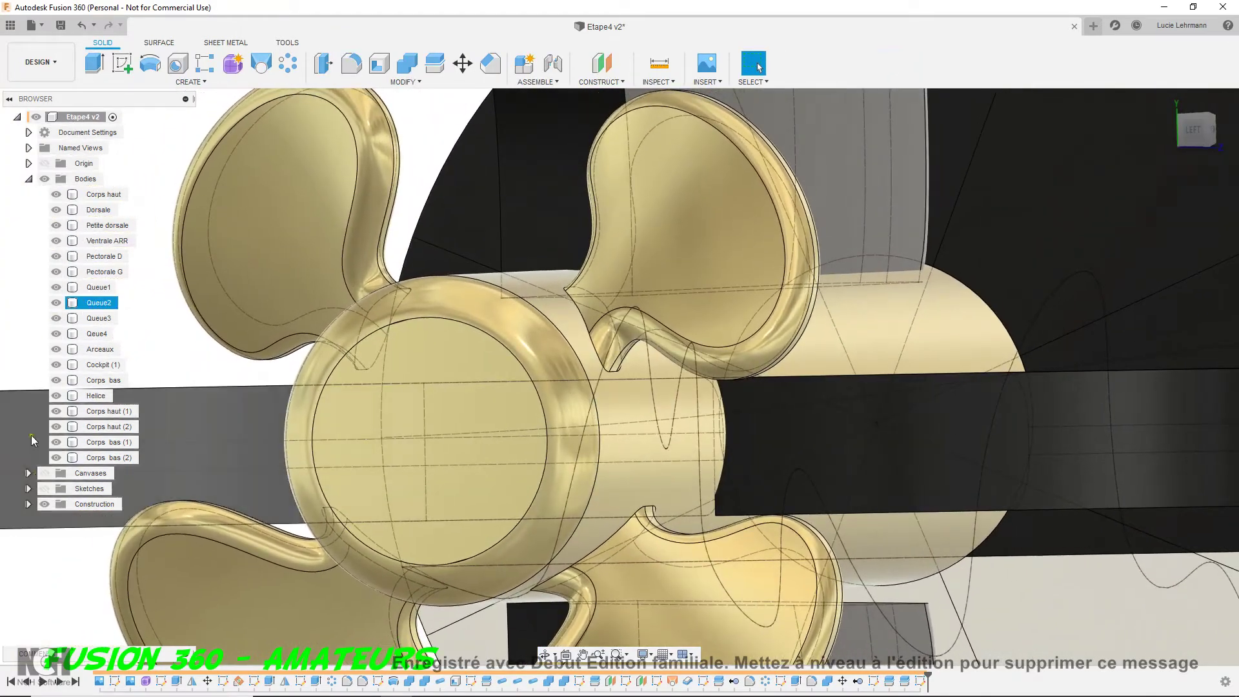
# Show the sketches and start a Cut extrude of the hub circle profile
pyautogui.click(45, 488)
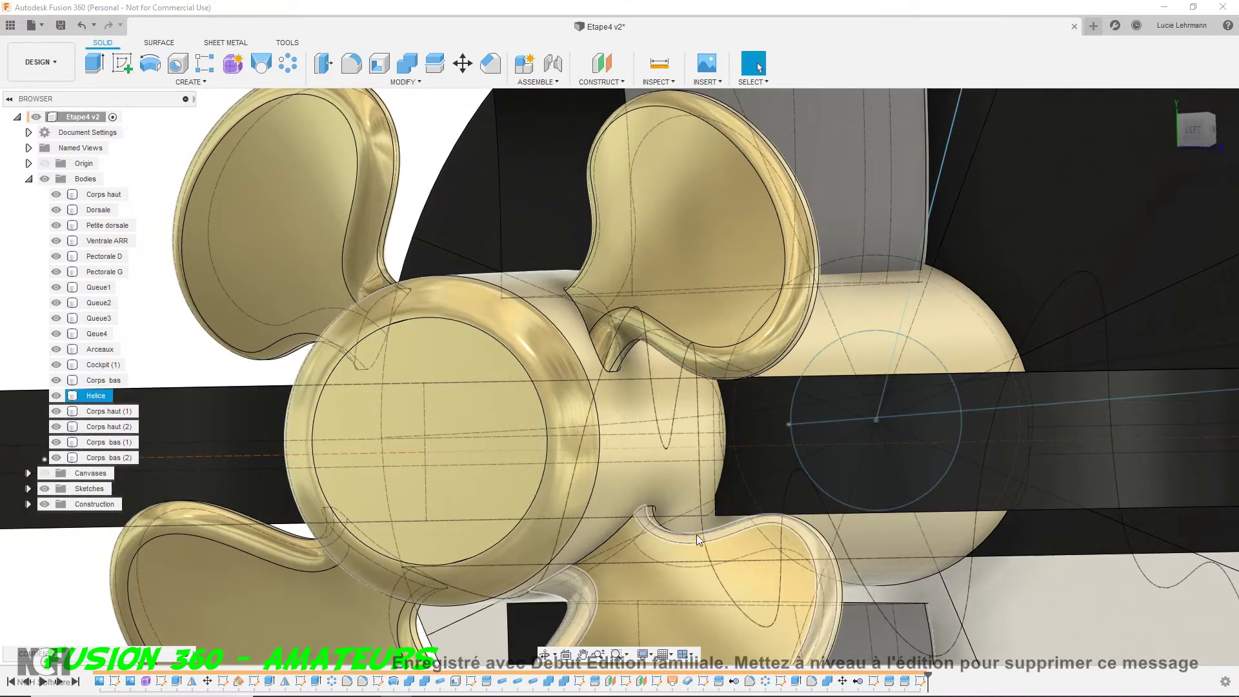
pyautogui.press('e')
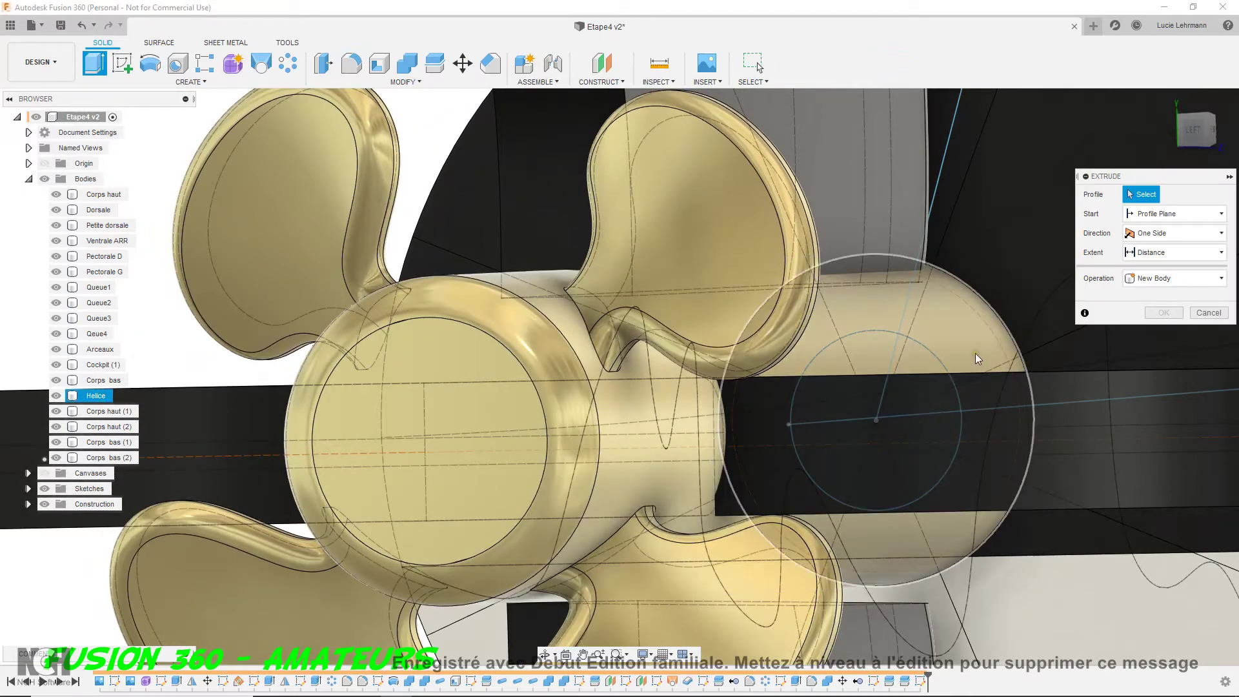
pyautogui.click(976, 357)
pyautogui.moveTo(977, 356)
pyautogui.keyDown('shift'); pyautogui.mouseDown(button='middle')
pyautogui.moveTo(1072, 415)
pyautogui.moveTo(1097, 413)
pyautogui.mouseUp(button='middle'); pyautogui.keyUp('shift')
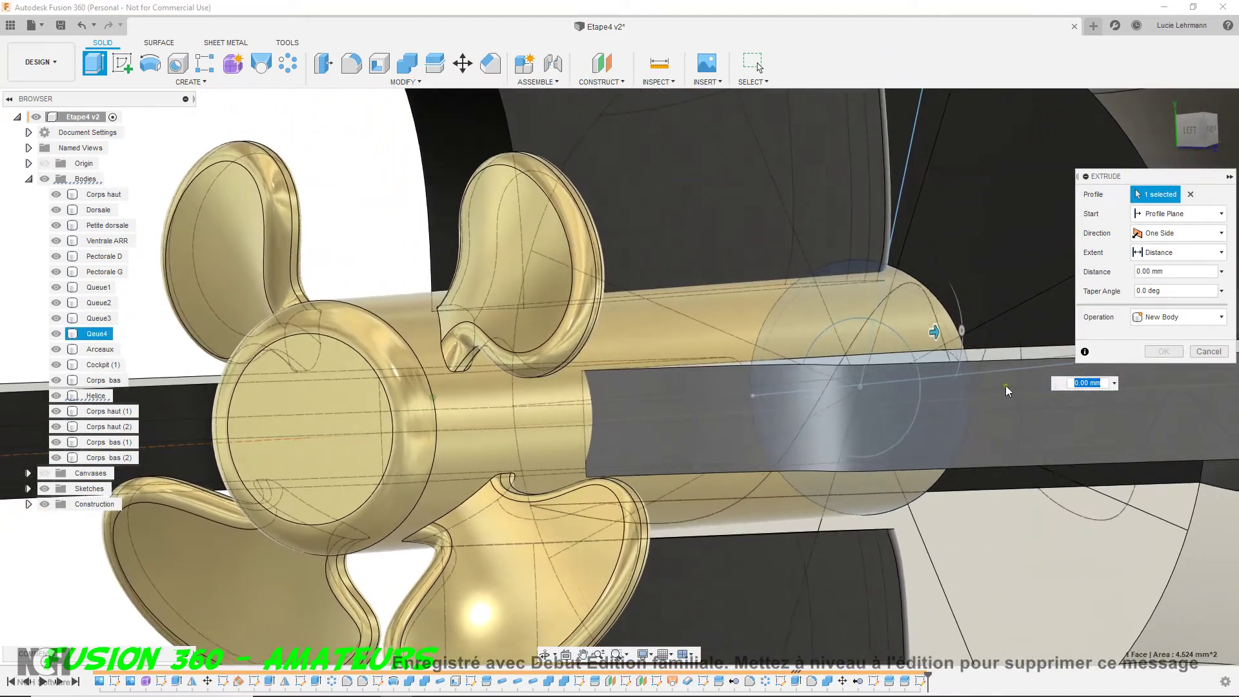
pyautogui.click(1218, 318)
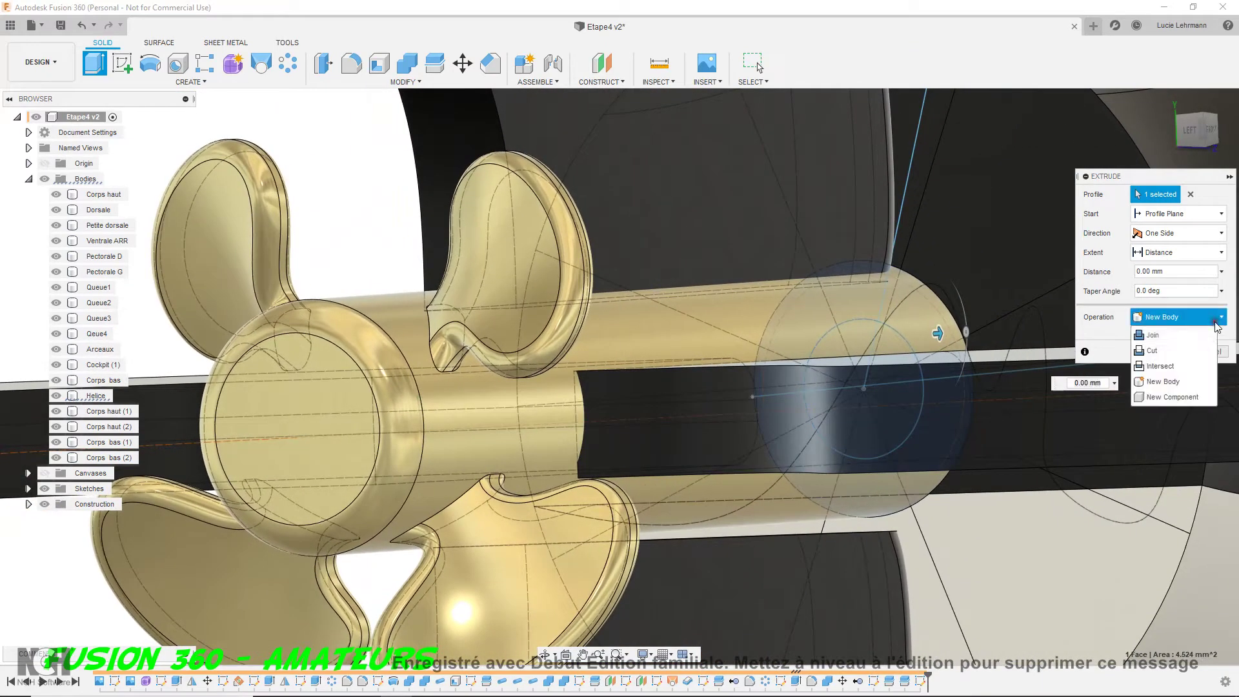
pyautogui.click(1158, 350)
# Preview the hub-circle cut at -4.50 mm along the shaft, then cancel it
pyautogui.moveTo(968, 336)
pyautogui.keyDown('shift'); pyautogui.mouseDown(button='middle')
pyautogui.moveTo(1069, 339)
pyautogui.moveTo(1005, 341)
pyautogui.mouseUp(button='middle'); pyautogui.keyUp('shift')
pyautogui.moveTo(958, 345); pyautogui.dragTo(691, 359)
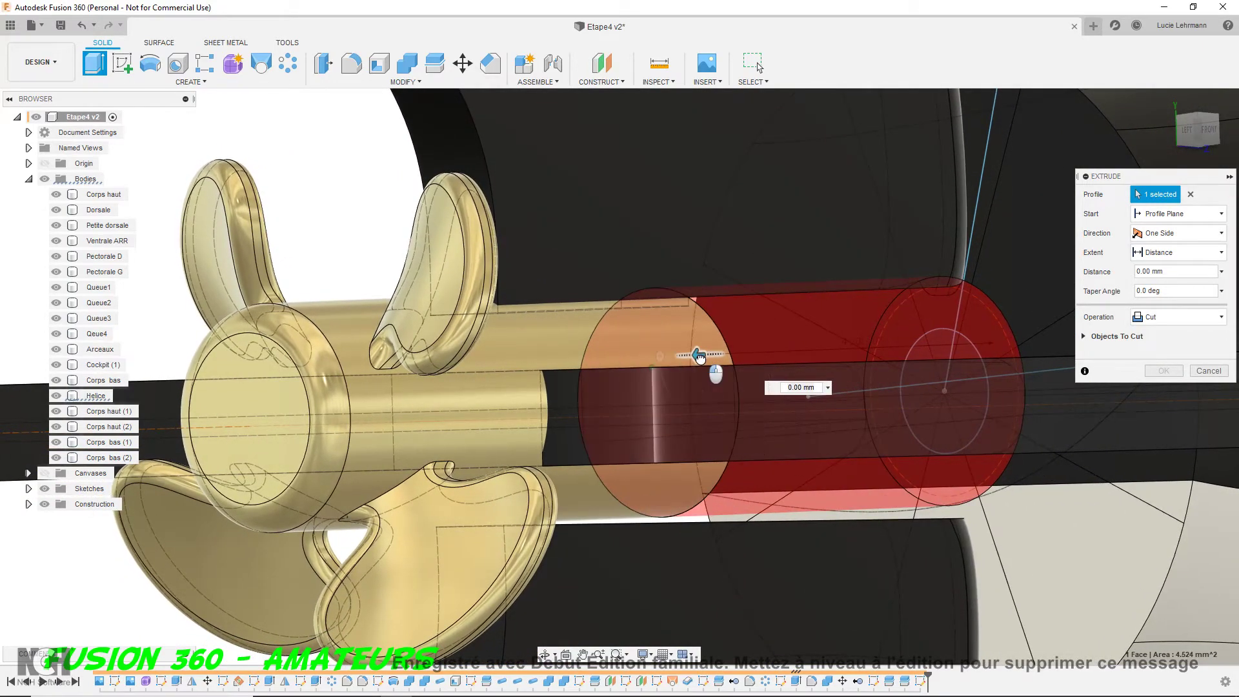
pyautogui.moveTo(691, 359)
pyautogui.keyDown('shift'); pyautogui.mouseDown(button='middle')
pyautogui.moveTo(575, 354)
pyautogui.moveTo(600, 401)
pyautogui.moveTo(603, 329)
pyautogui.moveTo(568, 321)
pyautogui.moveTo(559, 281)
pyautogui.mouseUp(button='middle'); pyautogui.keyUp('shift')
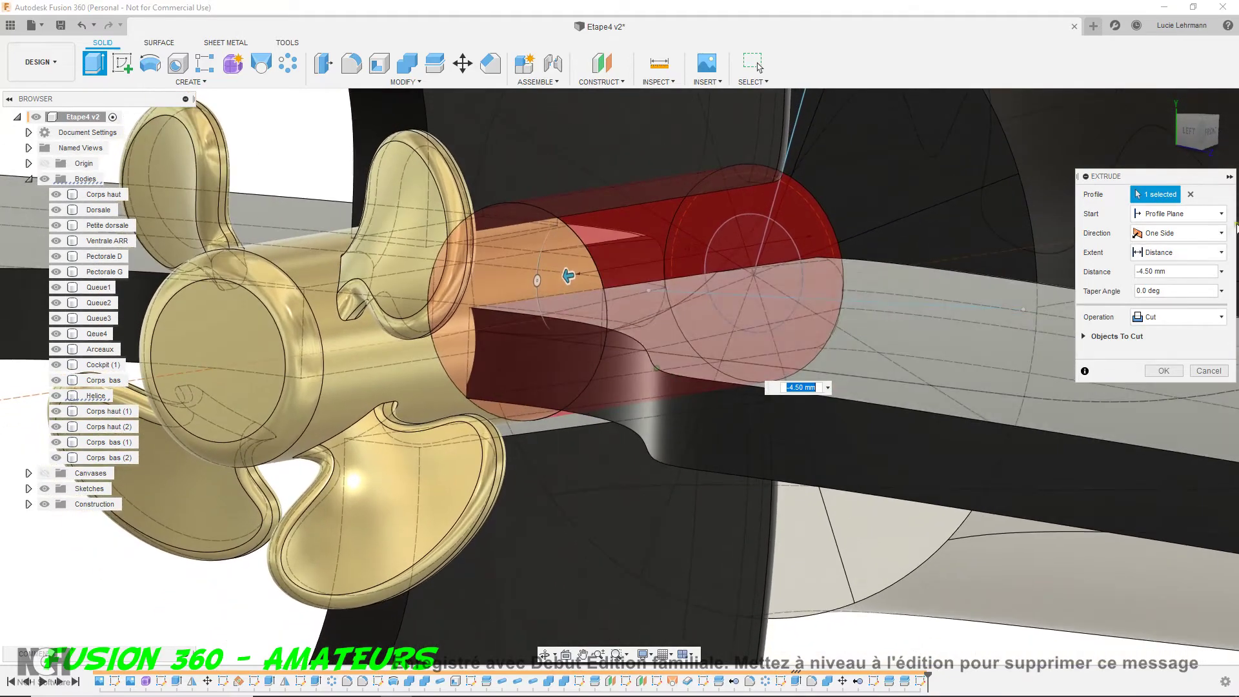
pyautogui.click(1190, 195)
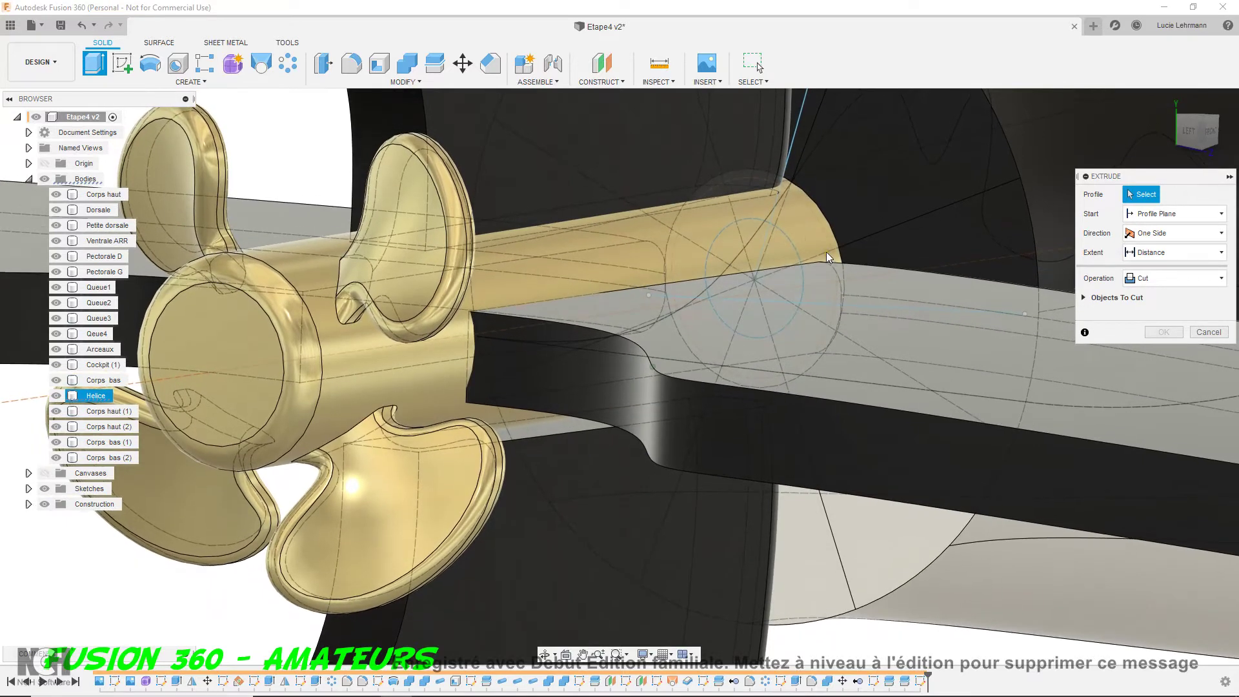
pyautogui.click(1218, 333)
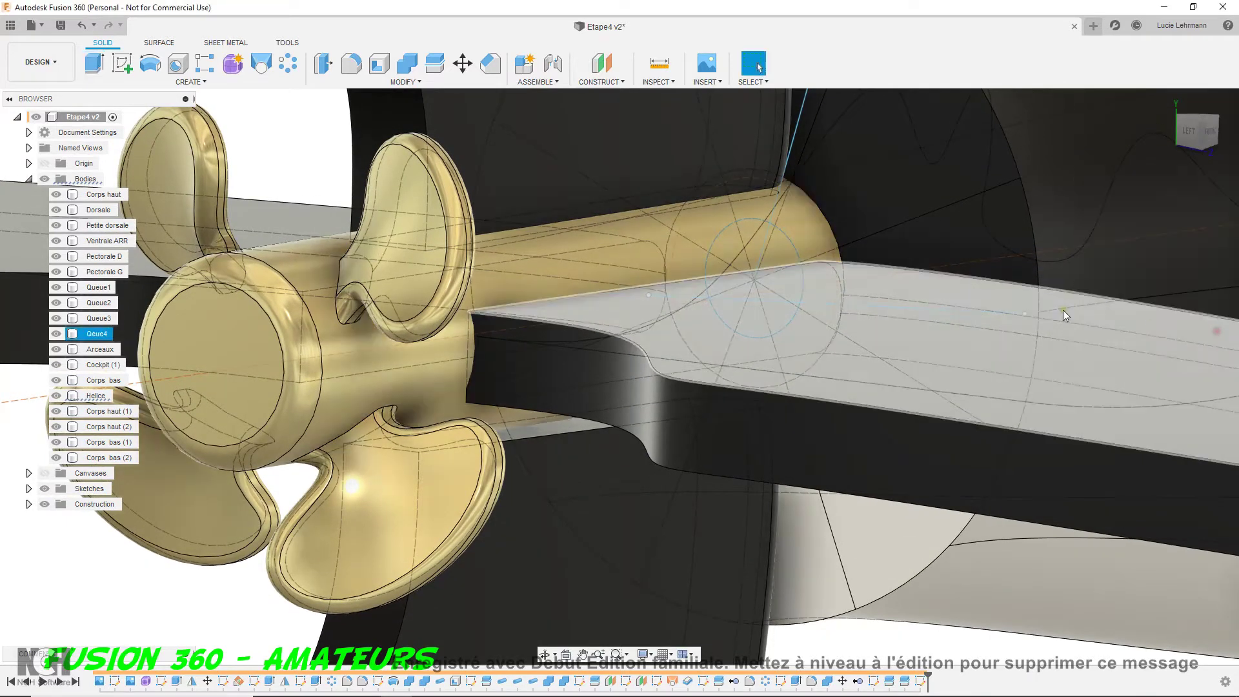
# Select the hub sketch circle and bring up its context menu
pyautogui.click(787, 230)
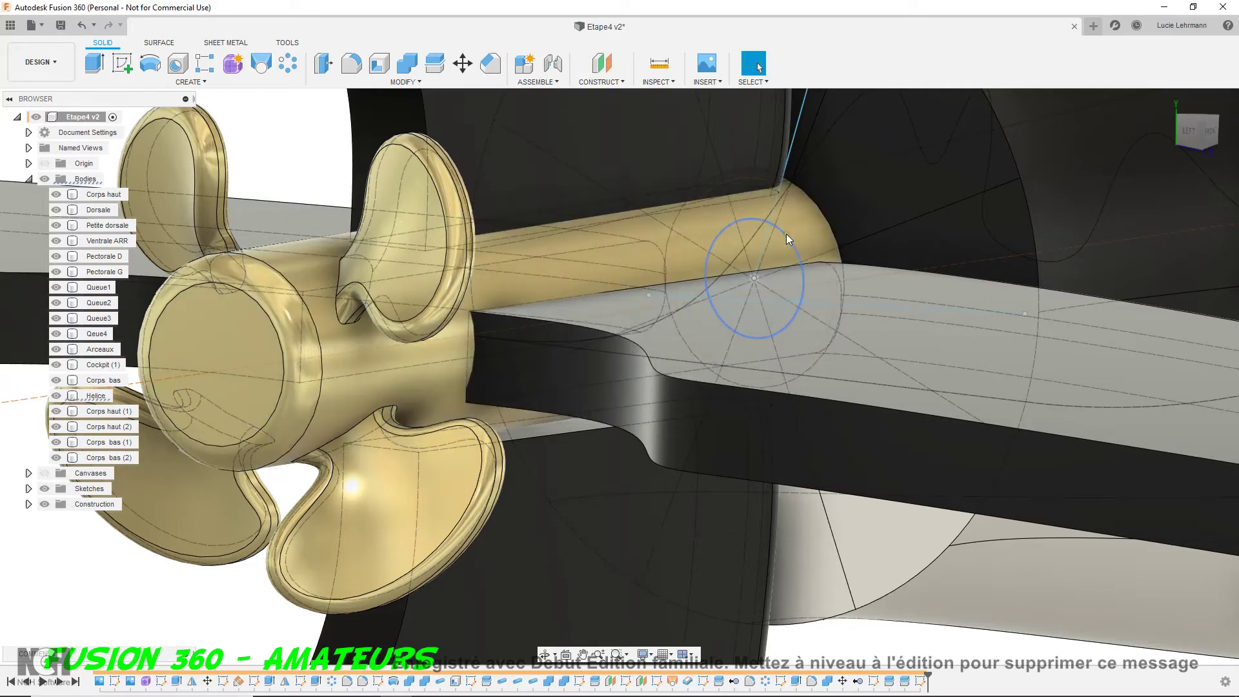
pyautogui.click(786, 235)
pyautogui.rightClick(786, 235)
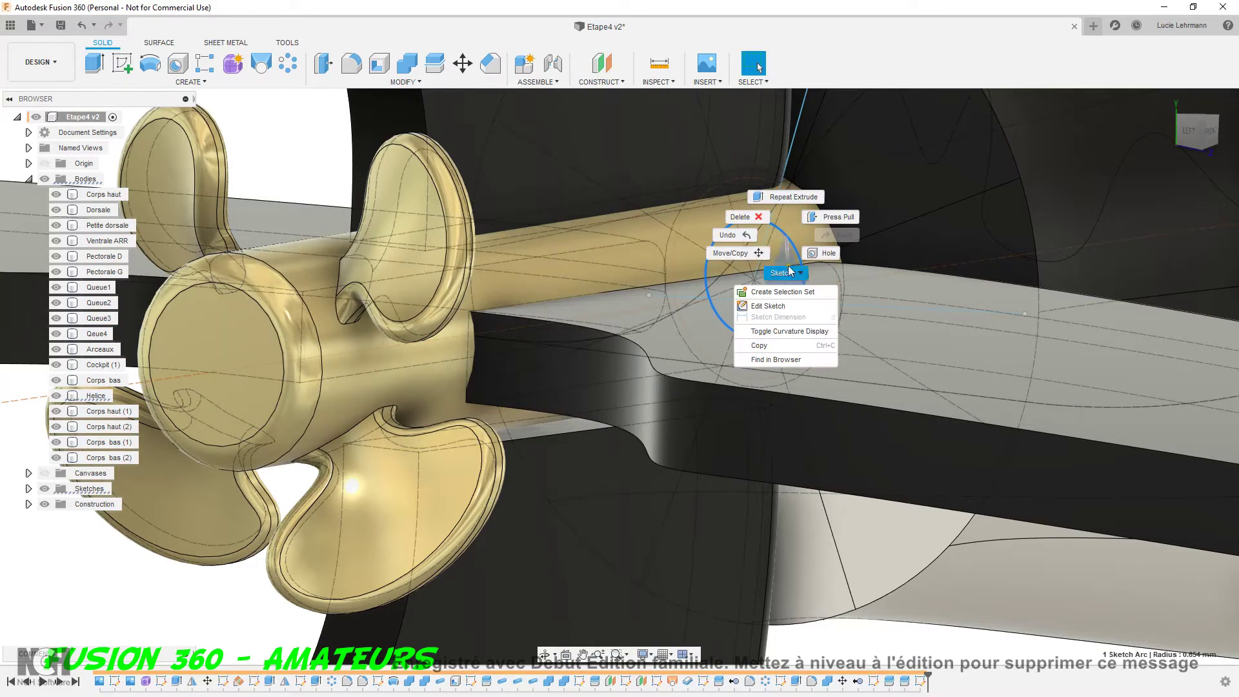
# Reopen the hub circle sketch, select the circle, and finish the sketch again
pyautogui.click(783, 305)
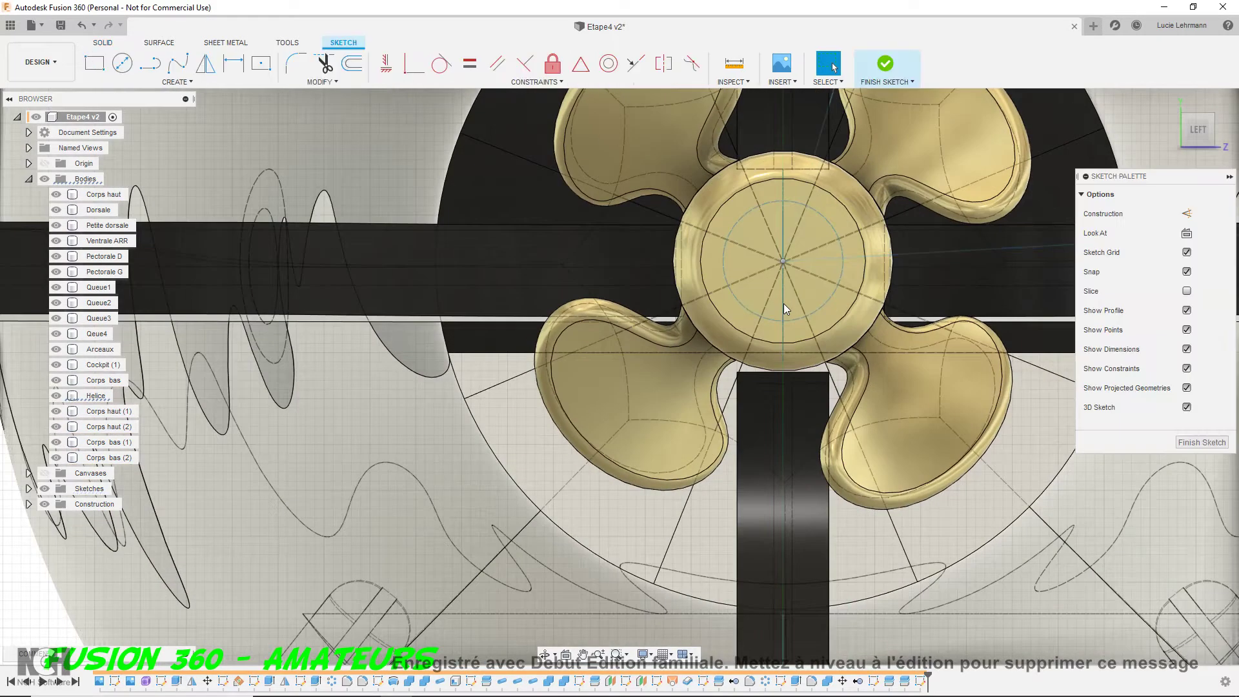
pyautogui.keyDown('shift'); pyautogui.moveTo(784, 304); pyautogui.dragTo(801, 267, button='middle'); pyautogui.keyUp('shift')
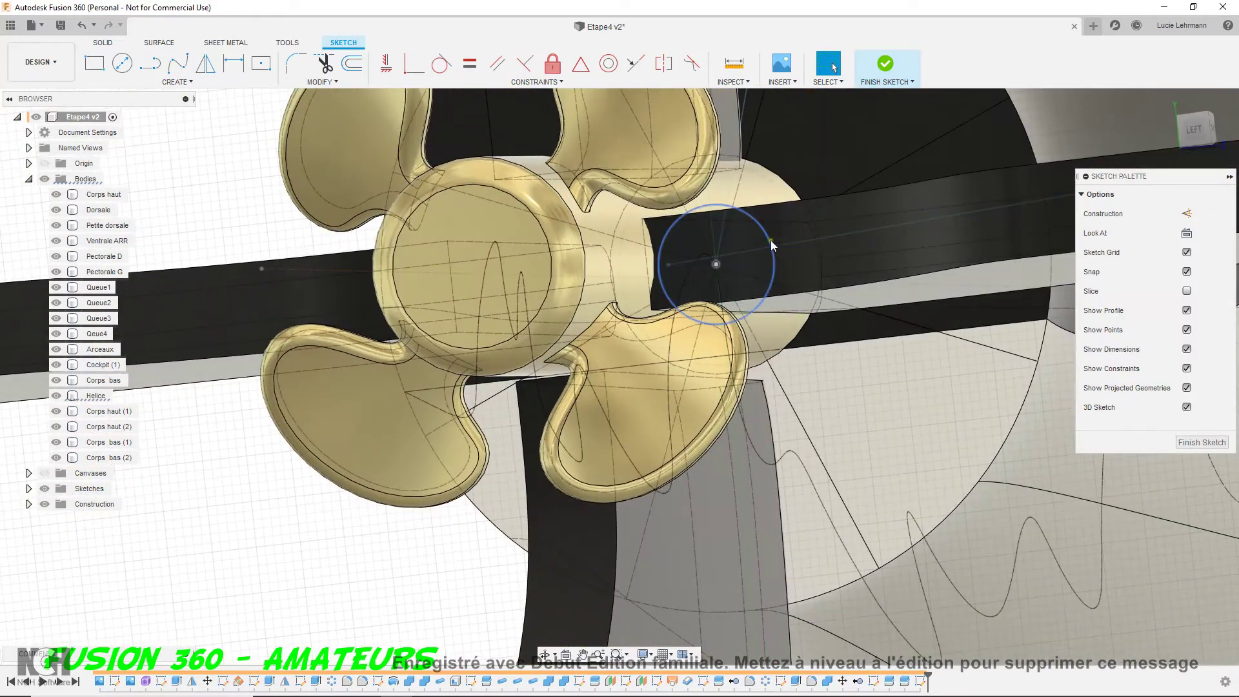
pyautogui.click(768, 240)
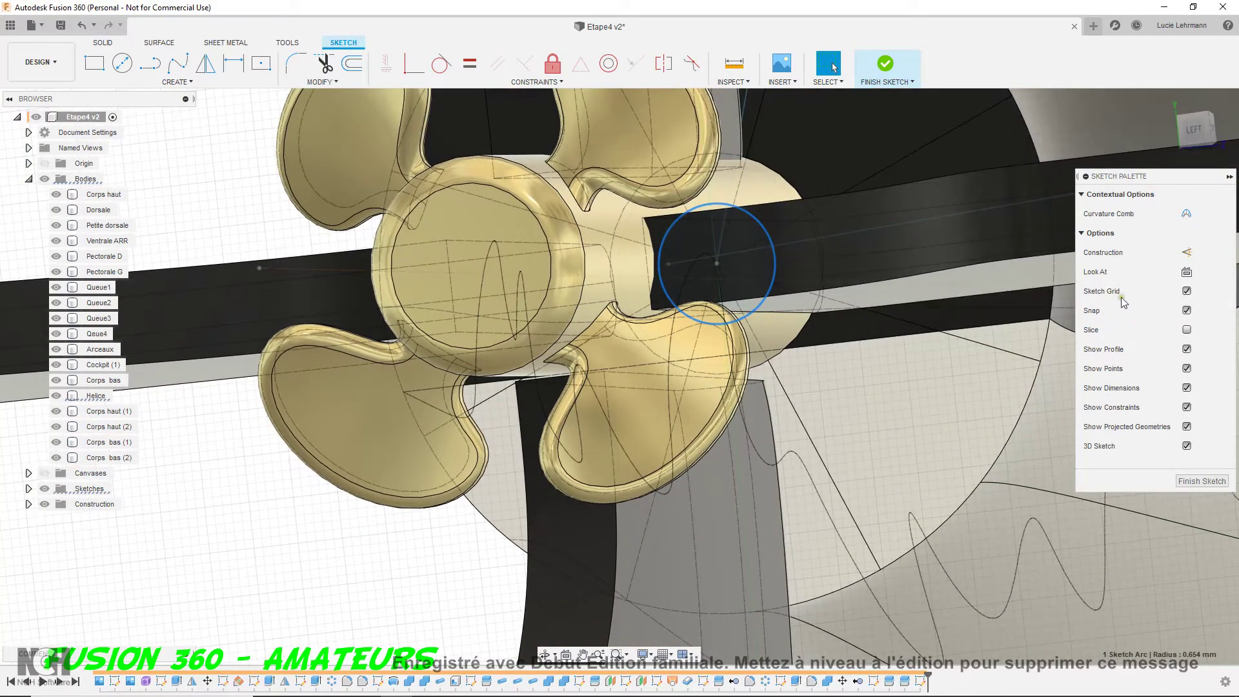
pyautogui.keyDown('shift'); pyautogui.moveTo(788, 181); pyautogui.dragTo(943, 187, button='middle'); pyautogui.keyUp('shift')
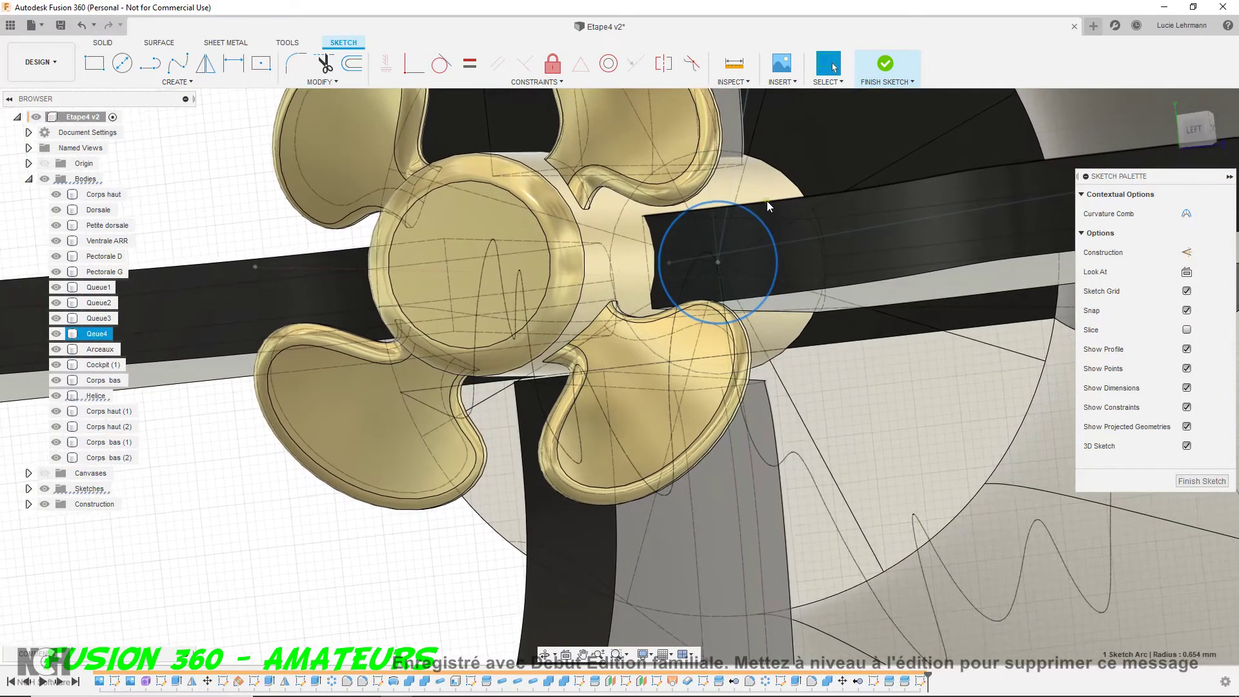
pyautogui.click(909, 84)
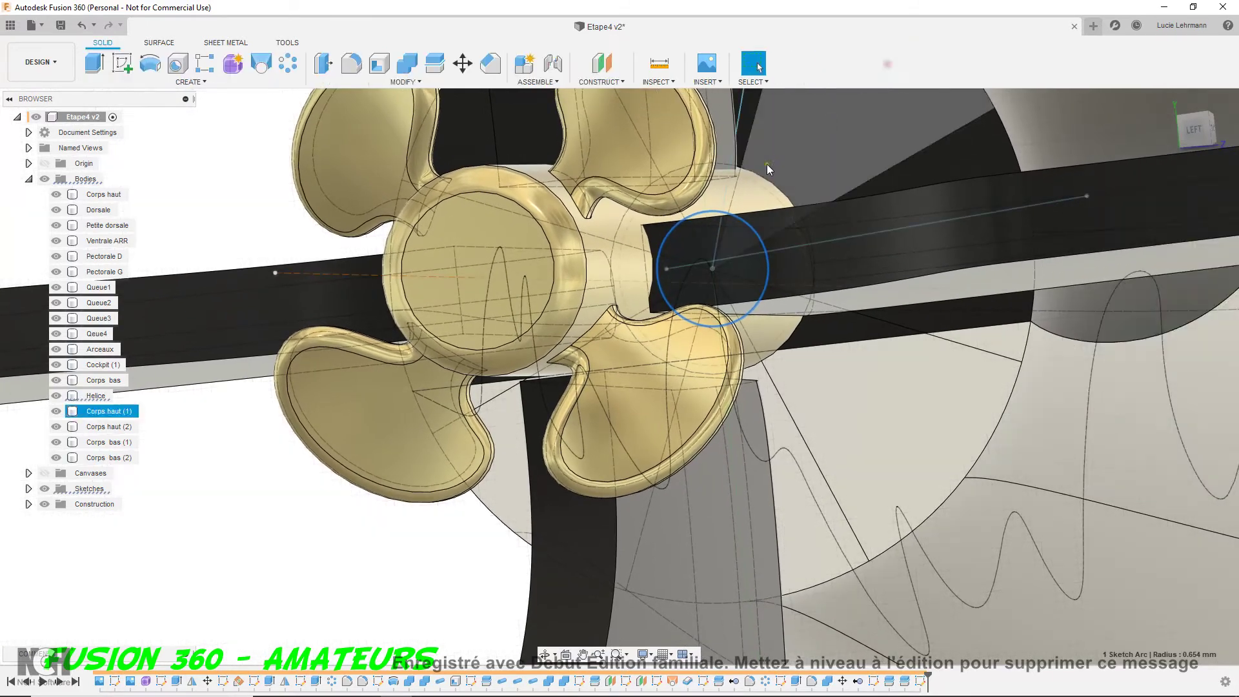
# Orbit to the fin and propeller, then bring up Sketch14's options in the timeline
pyautogui.moveTo(780, 331)
pyautogui.keyDown('shift'); pyautogui.mouseDown(button='middle')
pyautogui.moveTo(823, 356)
pyautogui.moveTo(1020, 405)
pyautogui.moveTo(1045, 377)
pyautogui.moveTo(849, 319)
pyautogui.mouseUp(button='middle'); pyautogui.keyUp('shift')
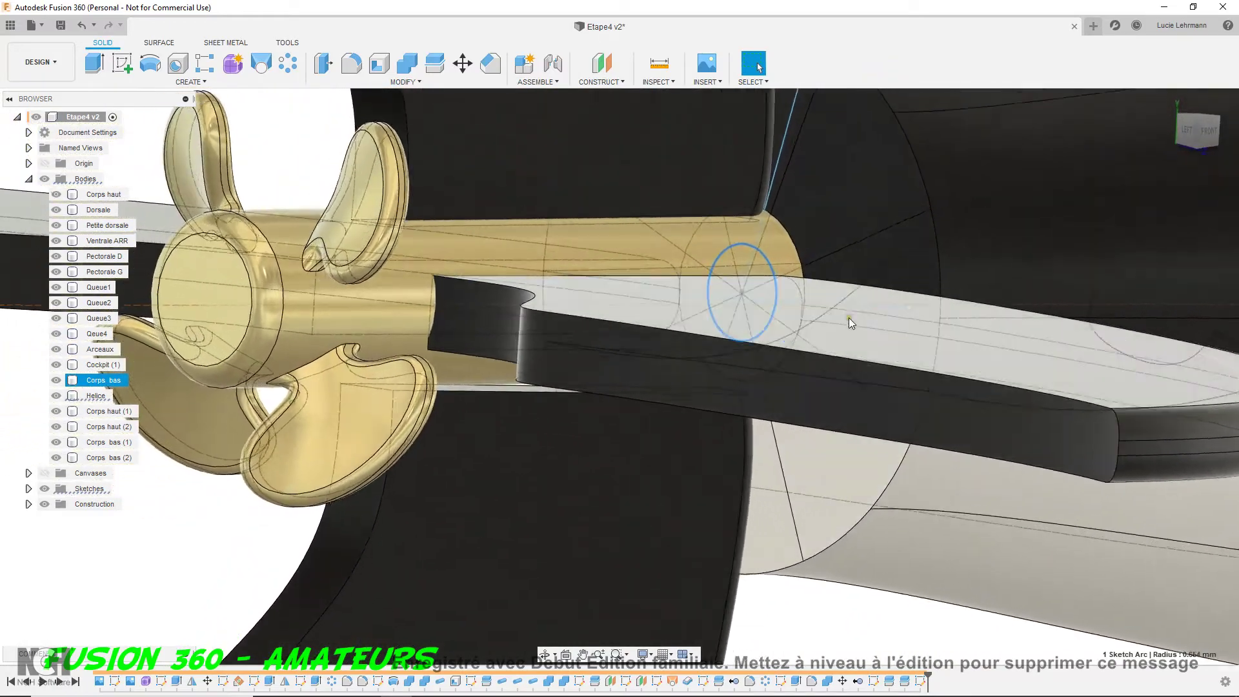
pyautogui.moveTo(850, 319)
pyautogui.keyDown('shift'); pyautogui.mouseDown(button='middle')
pyautogui.moveTo(823, 324)
pyautogui.moveTo(772, 386)
pyautogui.moveTo(839, 517)
pyautogui.mouseUp(button='middle'); pyautogui.keyUp('shift')
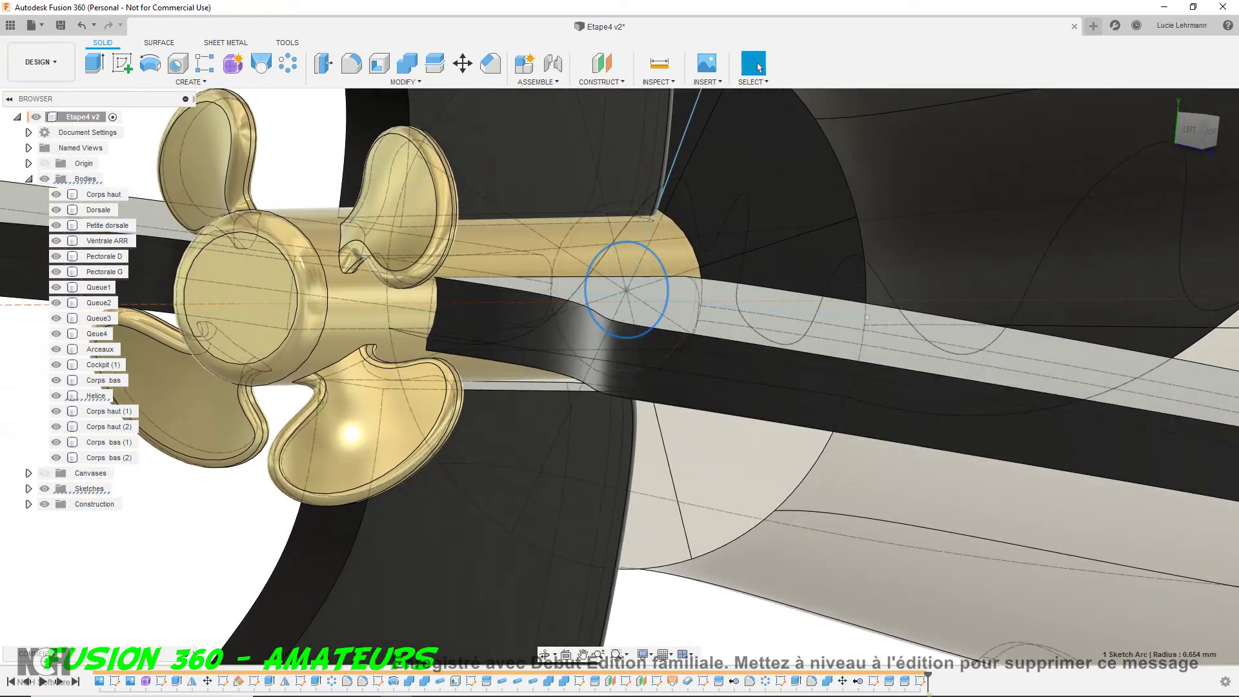
pyautogui.rightClick(919, 679)
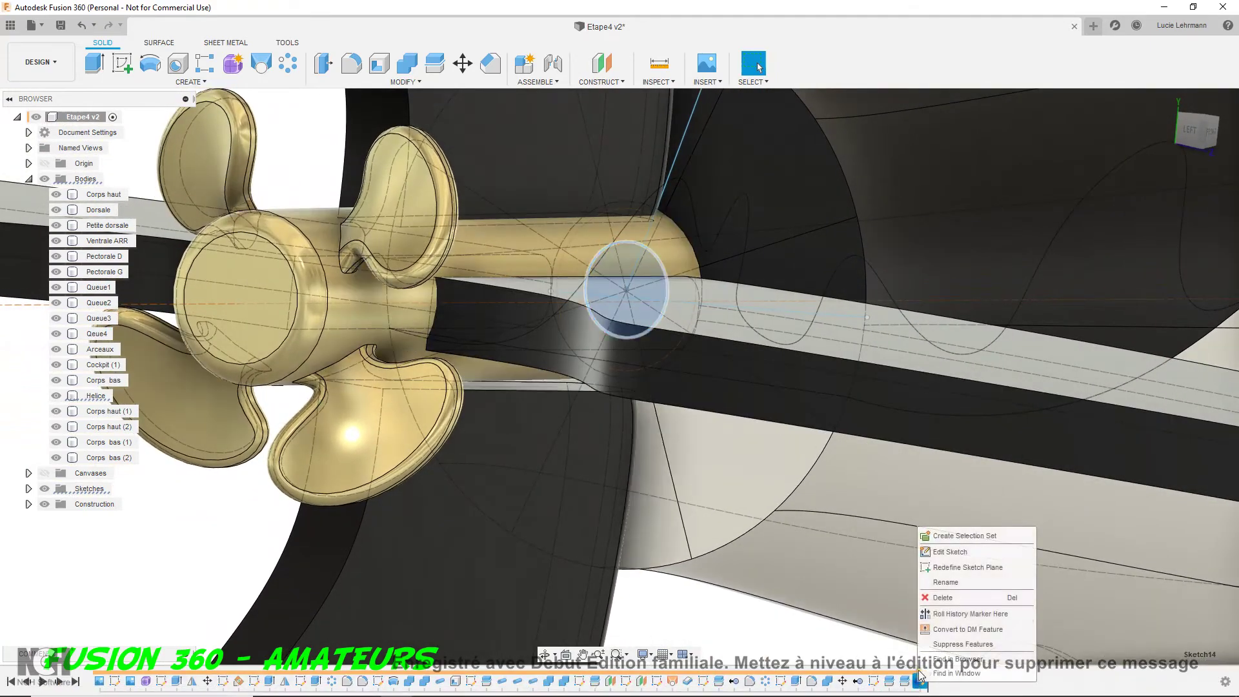
# Reopen the hub sketch, select its inner circle, pick the Circle tool, then finish the sketch
pyautogui.click(946, 552)
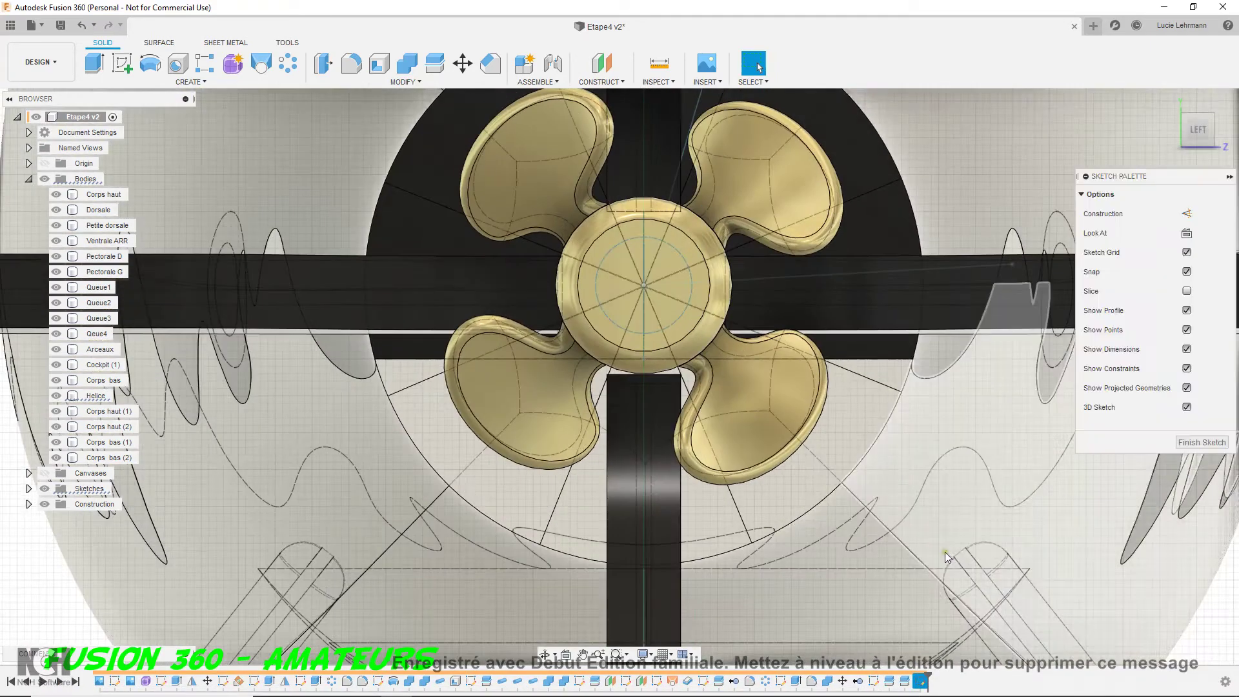
pyautogui.scroll(3, 515, 226)
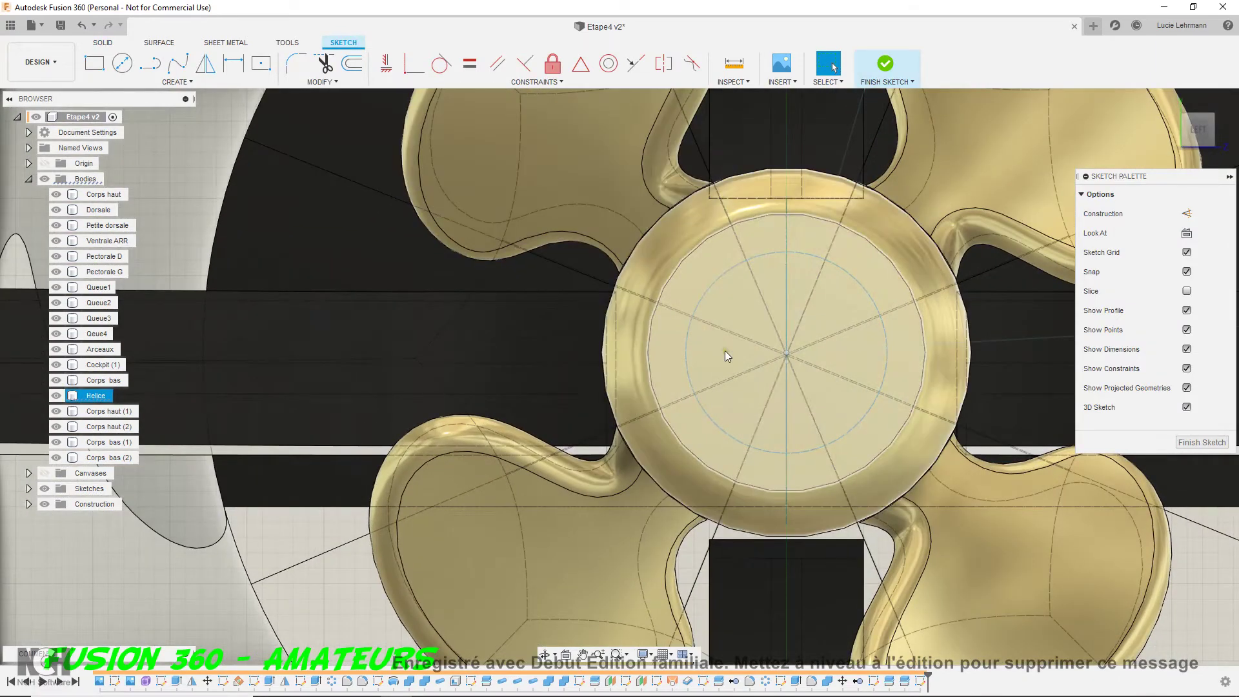
pyautogui.click(727, 274)
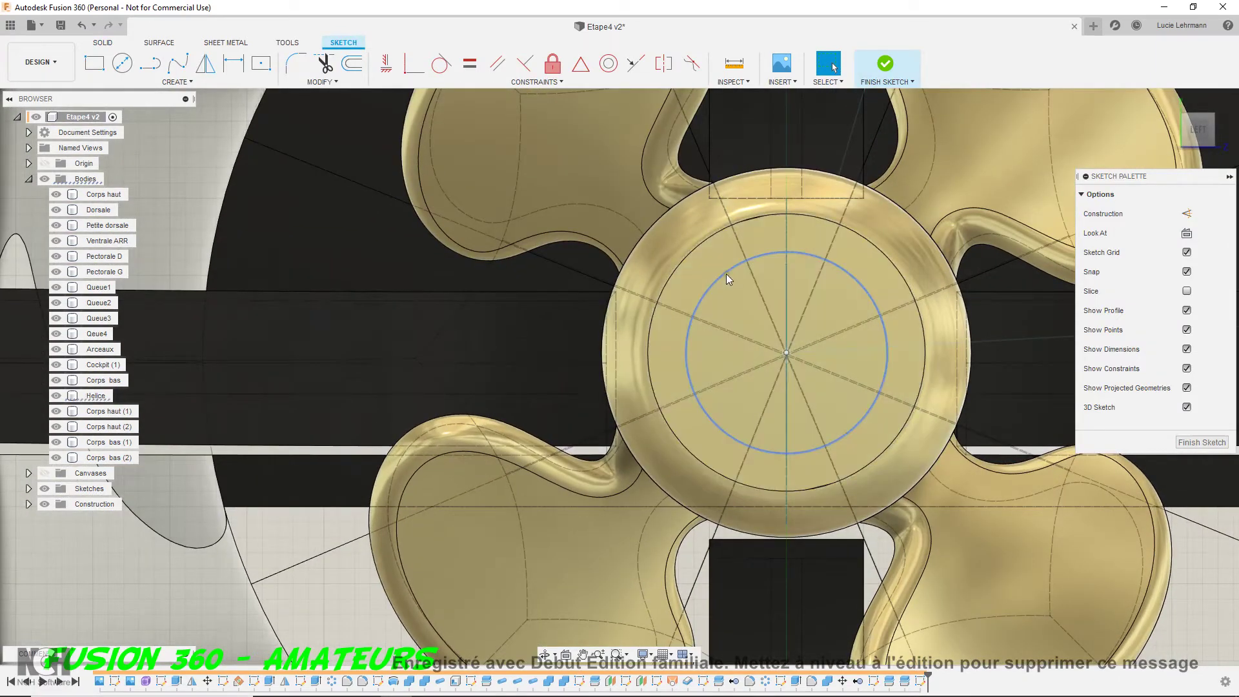
pyautogui.press('Escape')
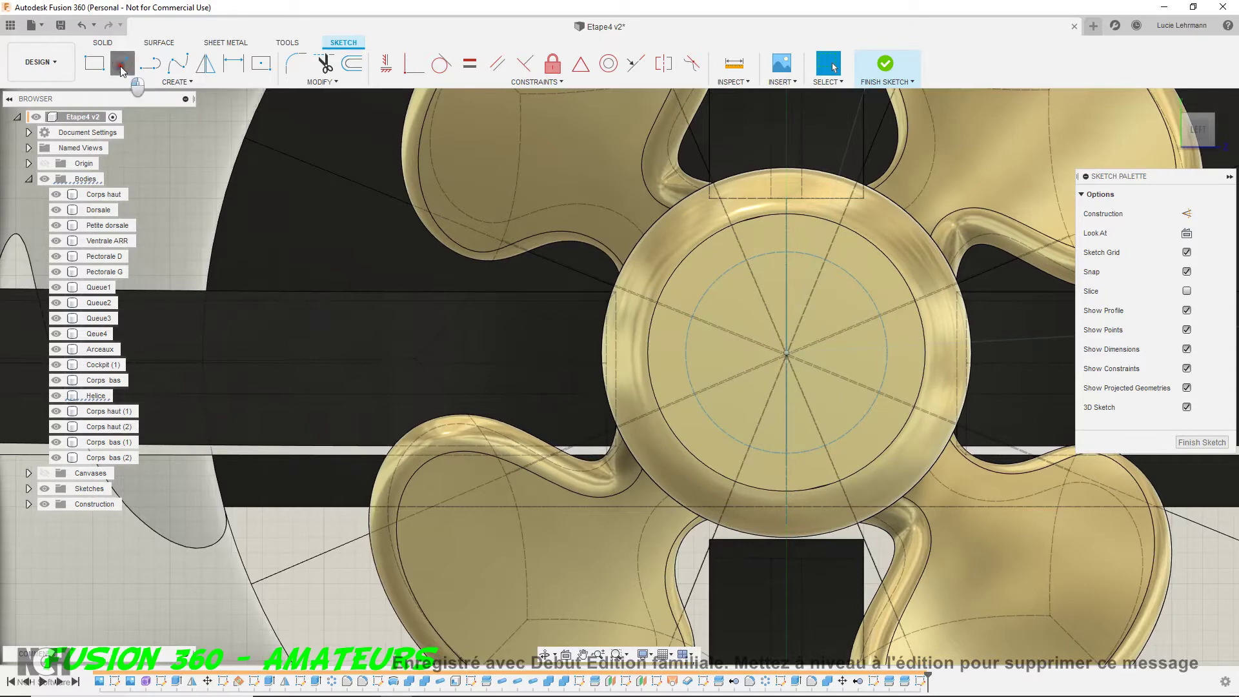
pyautogui.click(122, 67)
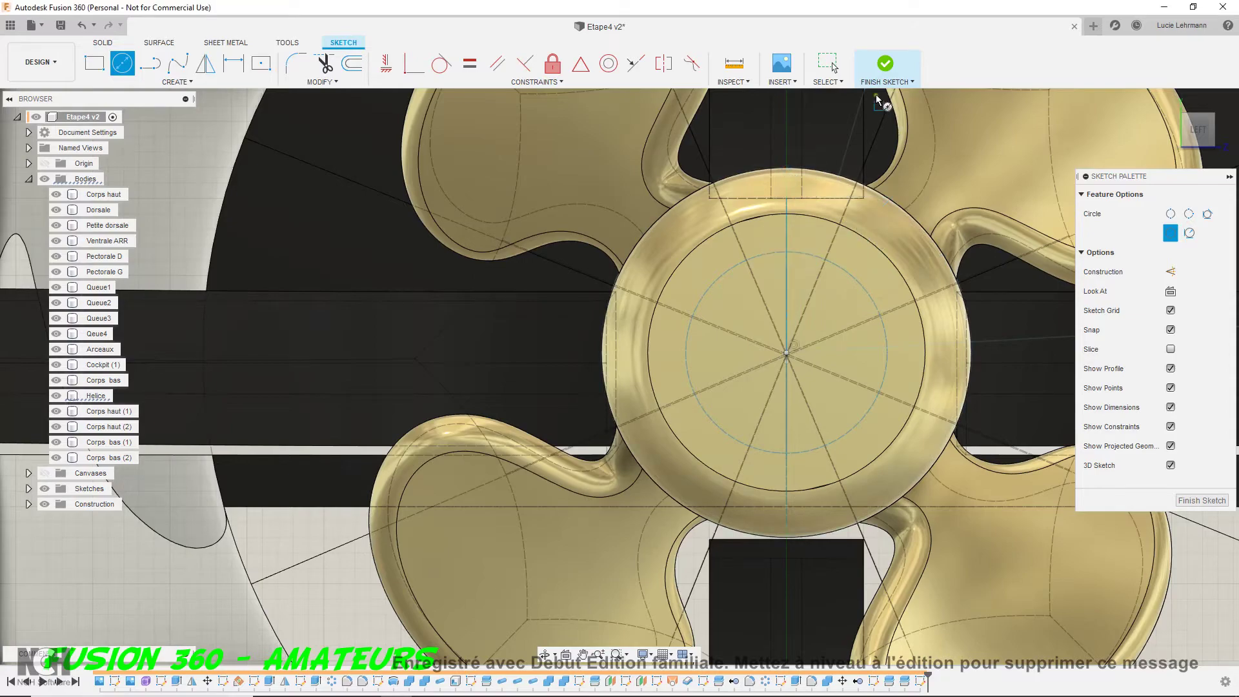
pyautogui.click(887, 78)
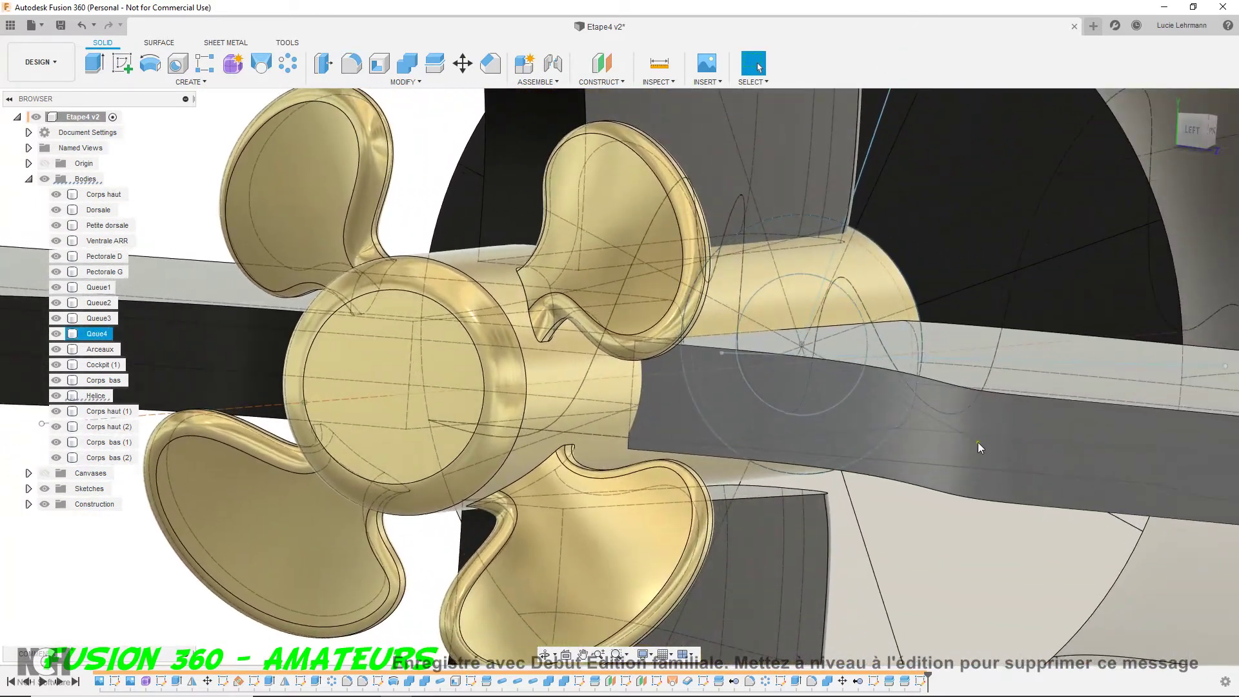
# Extrude the ring profile around the hub circle as a -7.60 mm cut along the shaft
pyautogui.press('e')
pyautogui.click(878, 292)
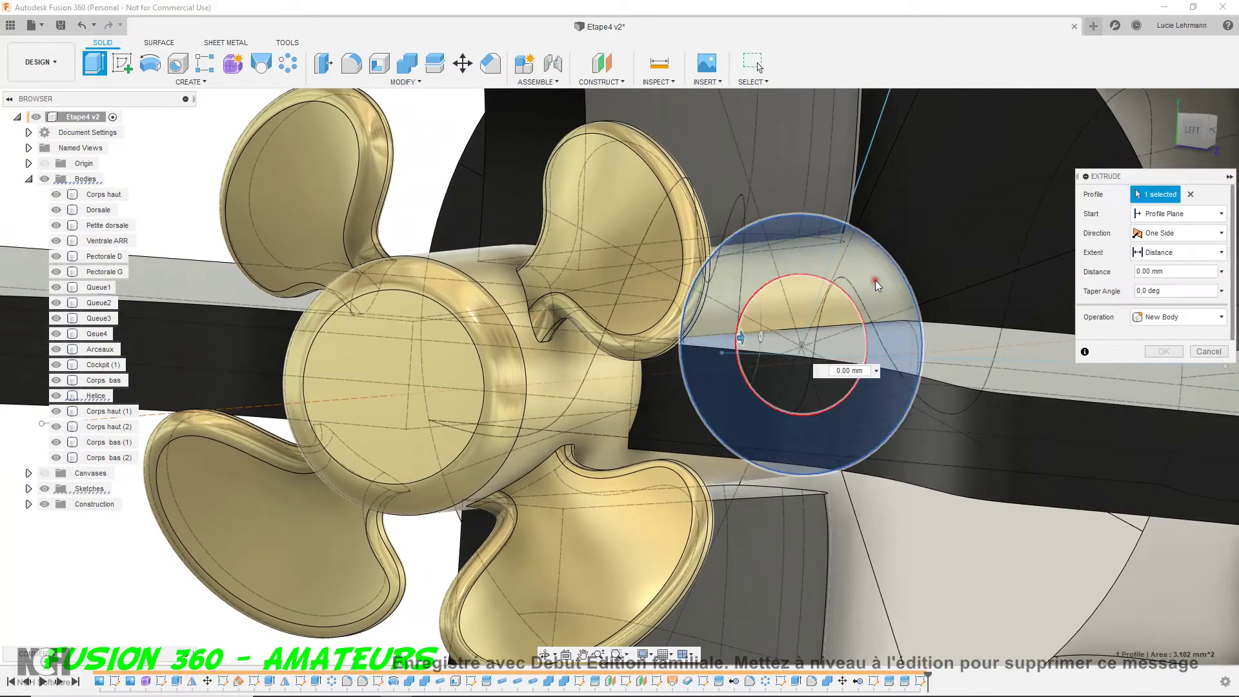
pyautogui.moveTo(878, 291); pyautogui.dragTo(962, 354, button='middle')
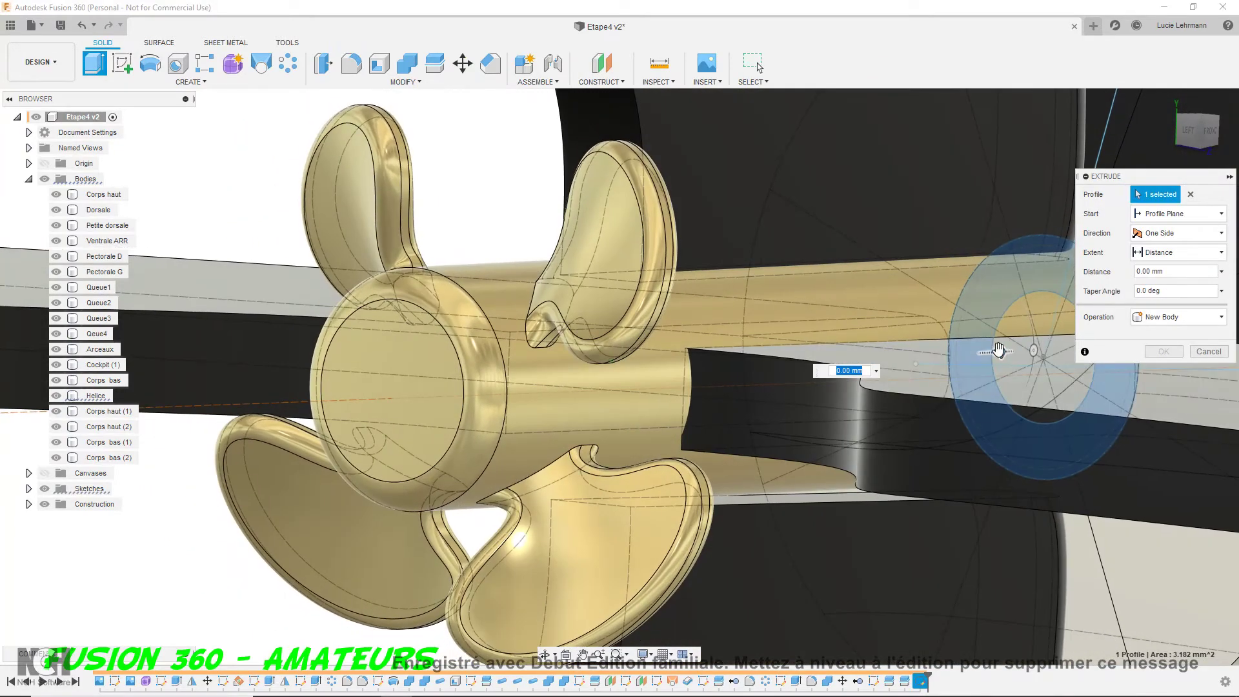
pyautogui.moveTo(962, 354); pyautogui.dragTo(777, 363)
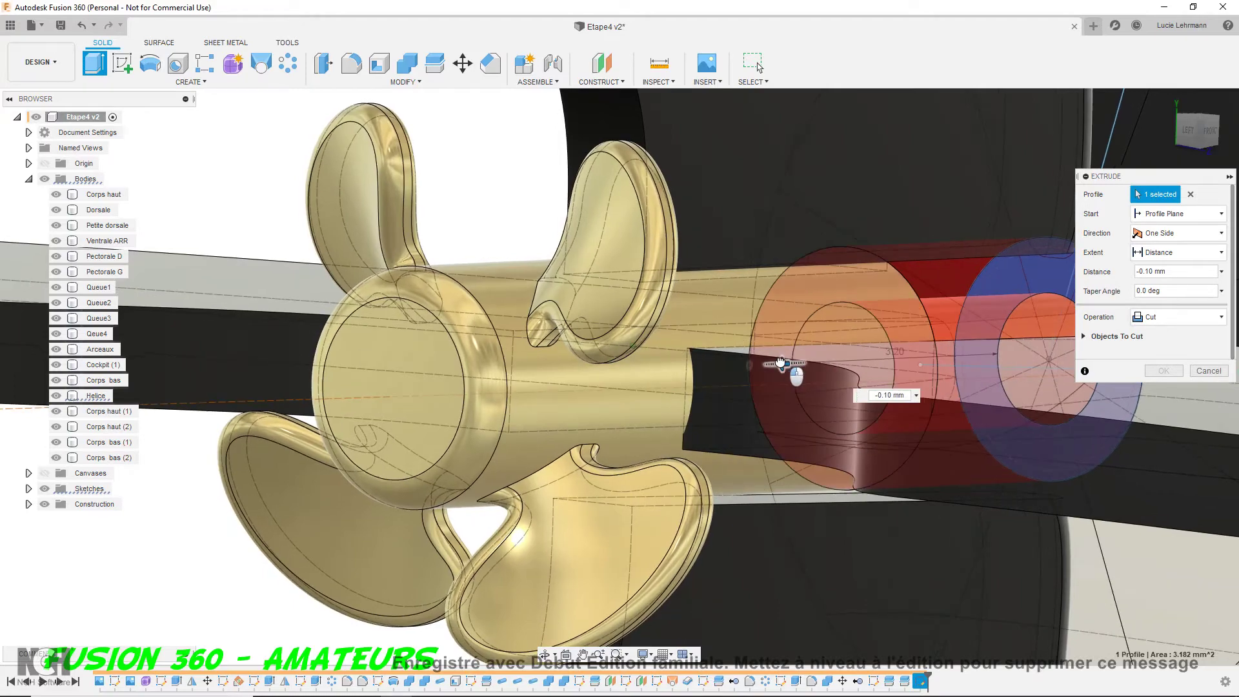
pyautogui.moveTo(778, 363)
pyautogui.keyDown('shift'); pyautogui.mouseDown(button='middle')
pyautogui.moveTo(1035, 367)
pyautogui.moveTo(795, 354)
pyautogui.mouseUp(button='middle'); pyautogui.keyUp('shift')
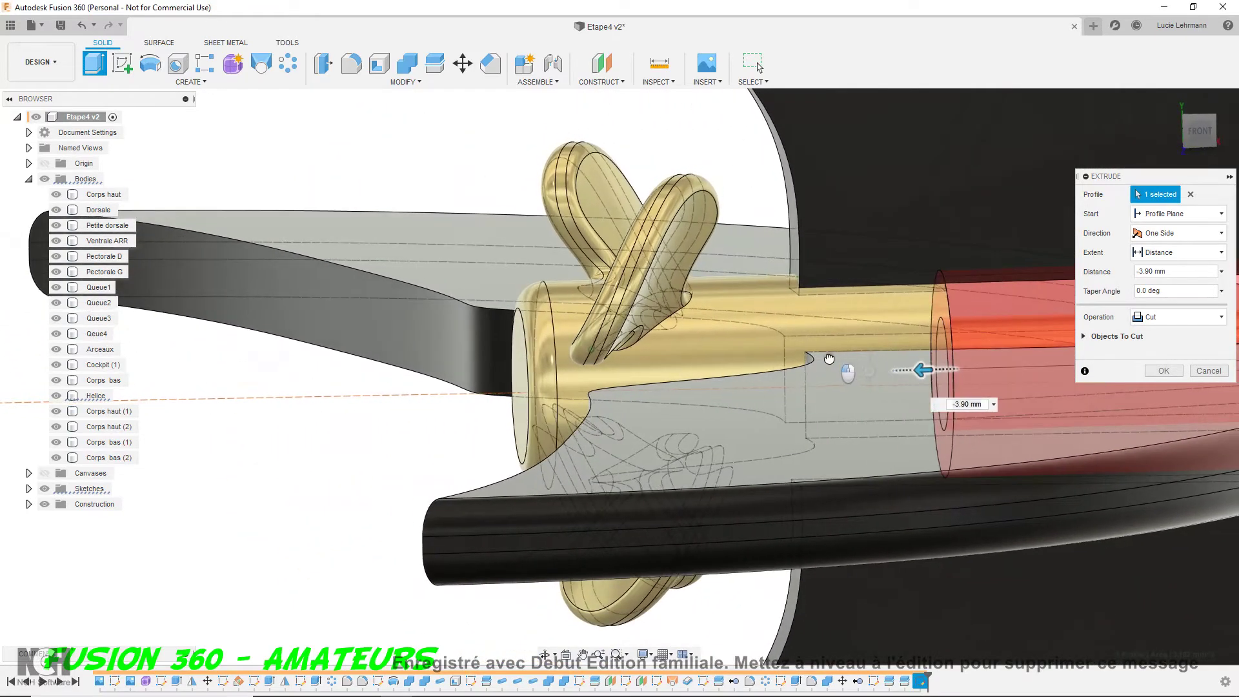
pyautogui.moveTo(795, 354); pyautogui.dragTo(775, 341)
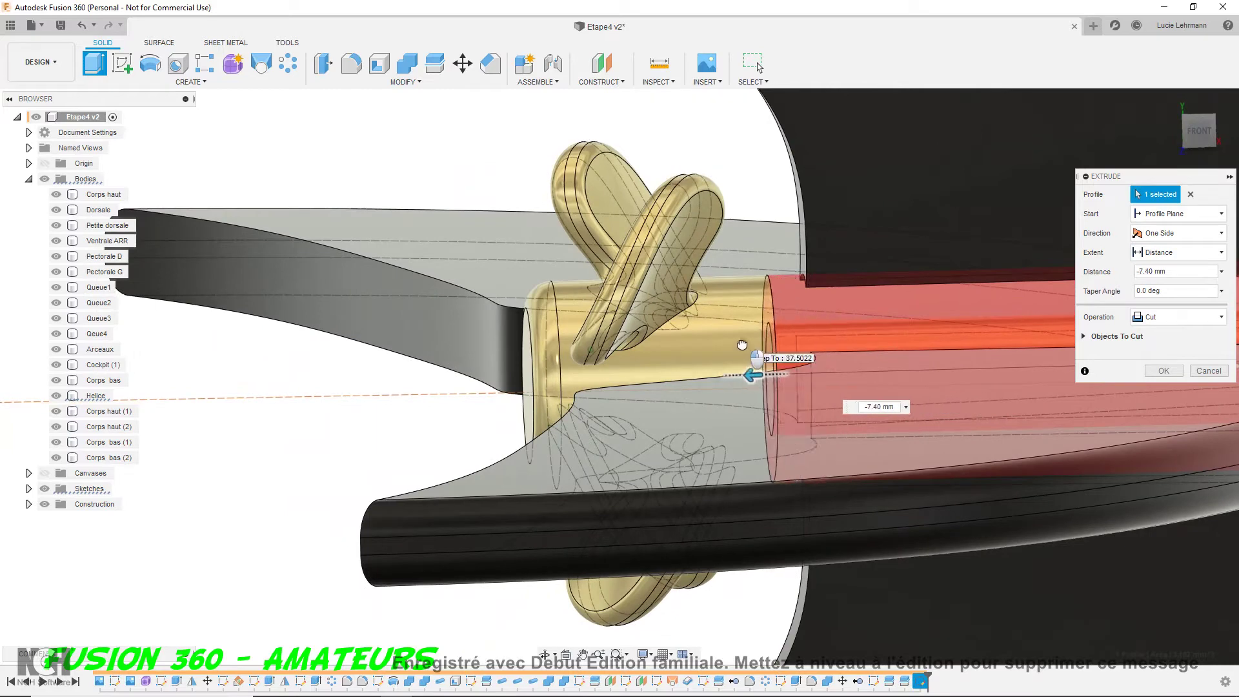
pyautogui.click(1197, 132)
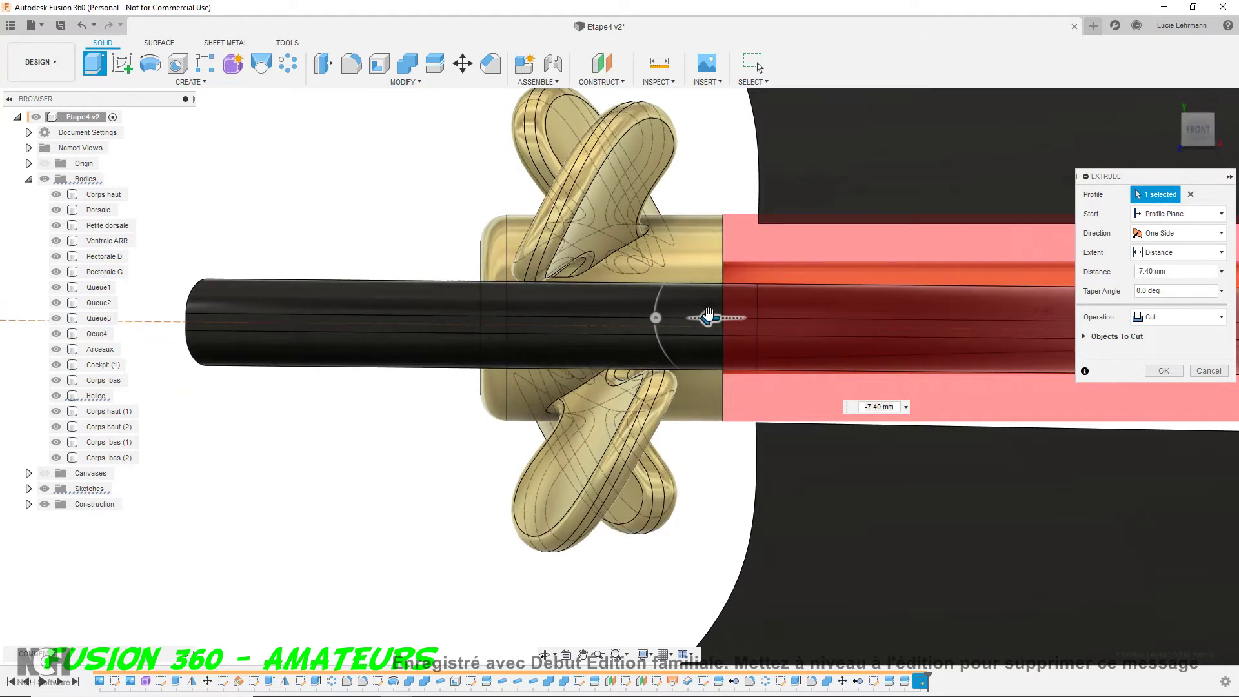
pyautogui.moveTo(697, 313); pyautogui.dragTo(681, 316)
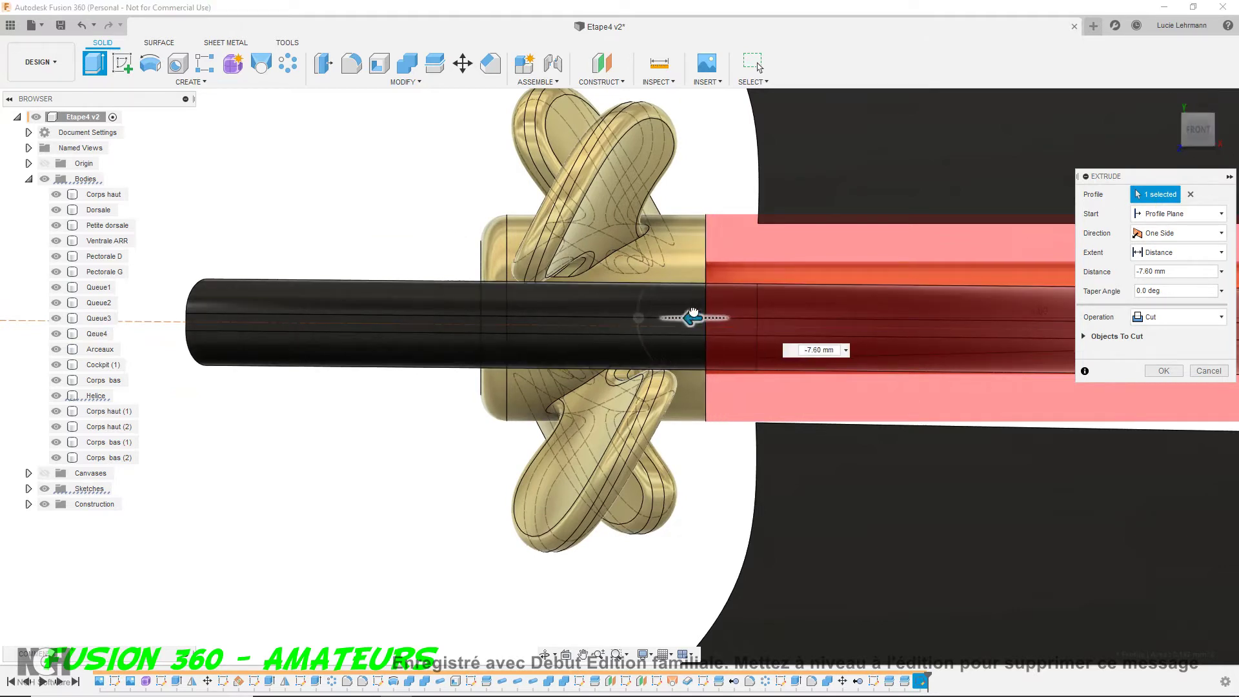
pyautogui.click(1163, 372)
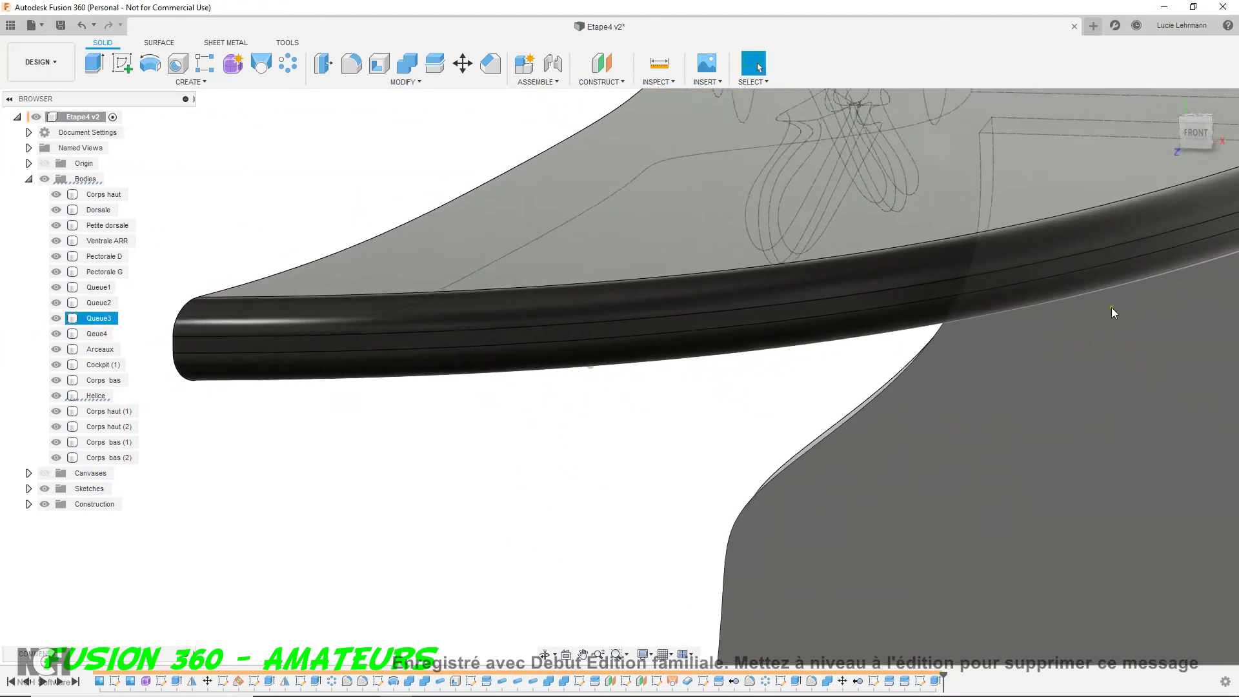
# Fillet the two circular edges of the hub cut with a 0.2 mm radius
pyautogui.moveTo(1111, 308)
pyautogui.keyDown('shift'); pyautogui.mouseDown(button='middle')
pyautogui.moveTo(1030, 297)
pyautogui.moveTo(989, 265)
pyautogui.moveTo(971, 271)
pyautogui.mouseUp(button='middle'); pyautogui.keyUp('shift')
pyautogui.press('f')
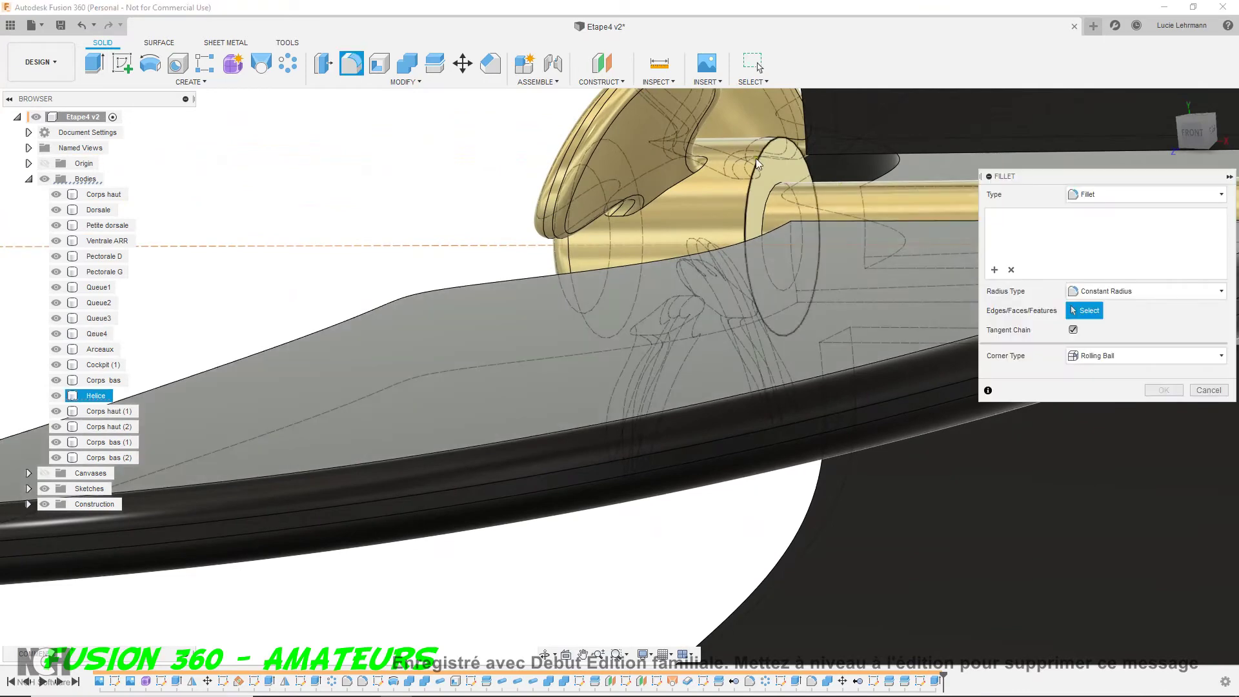
pyautogui.click(759, 167)
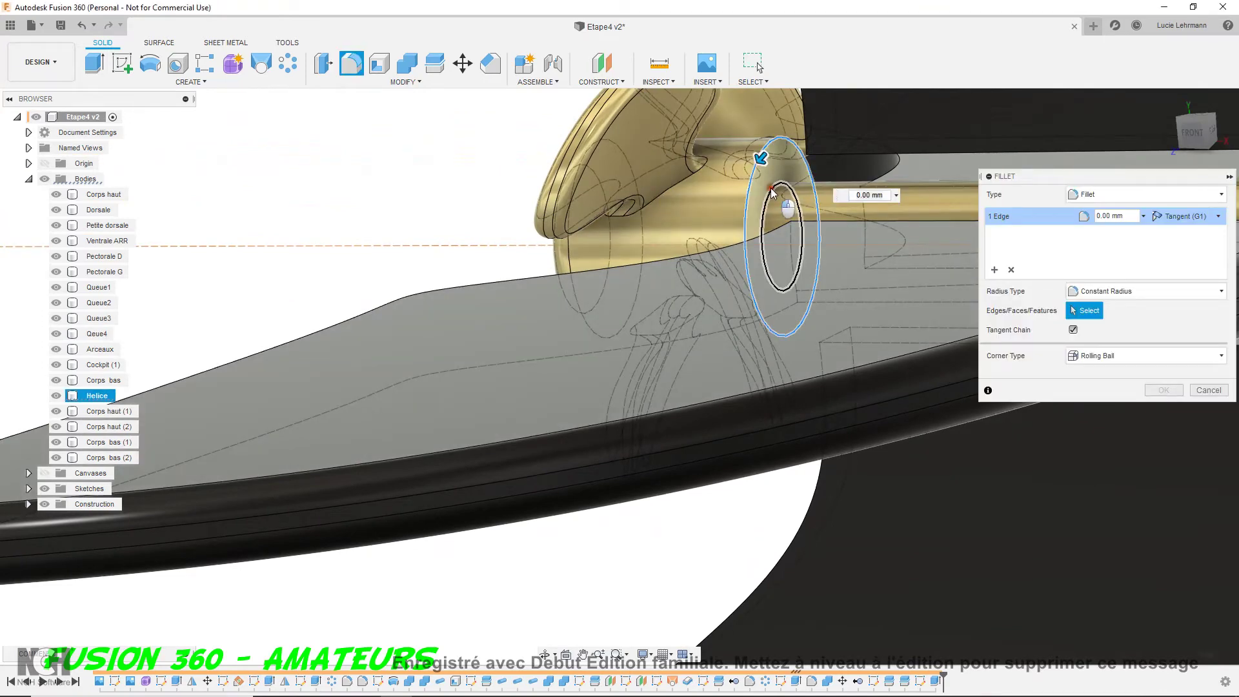
pyautogui.click(772, 191)
pyautogui.write('0.2')
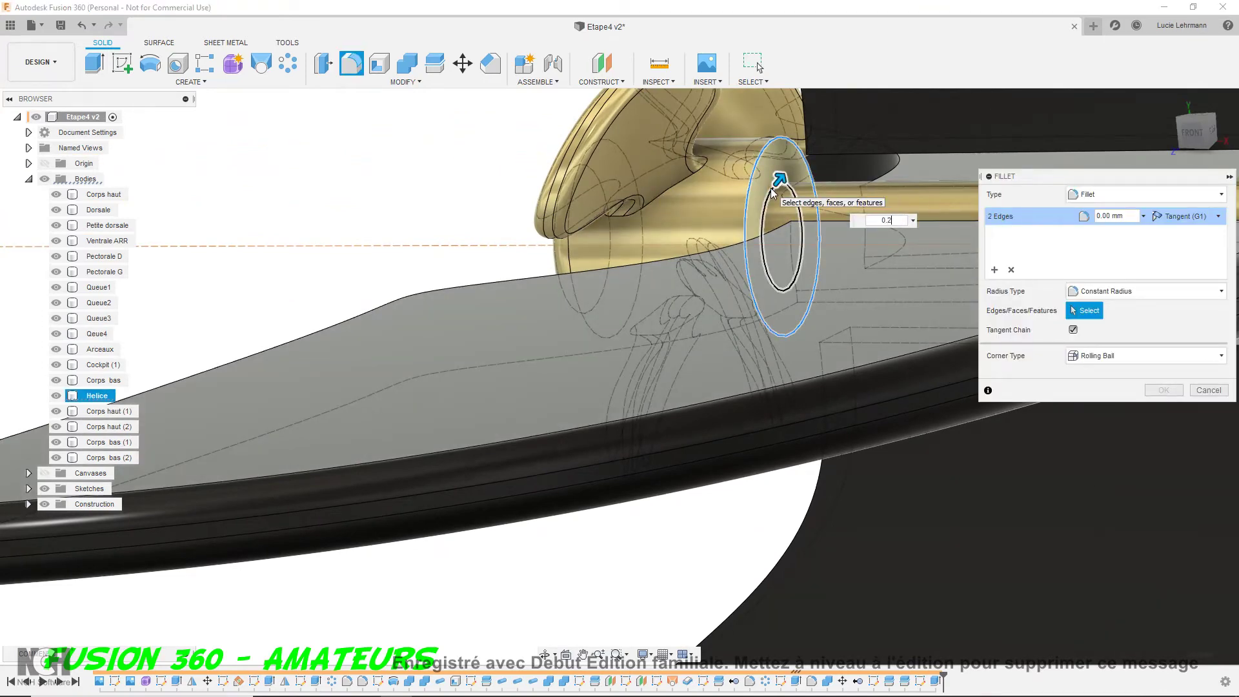
pyautogui.press('Return')
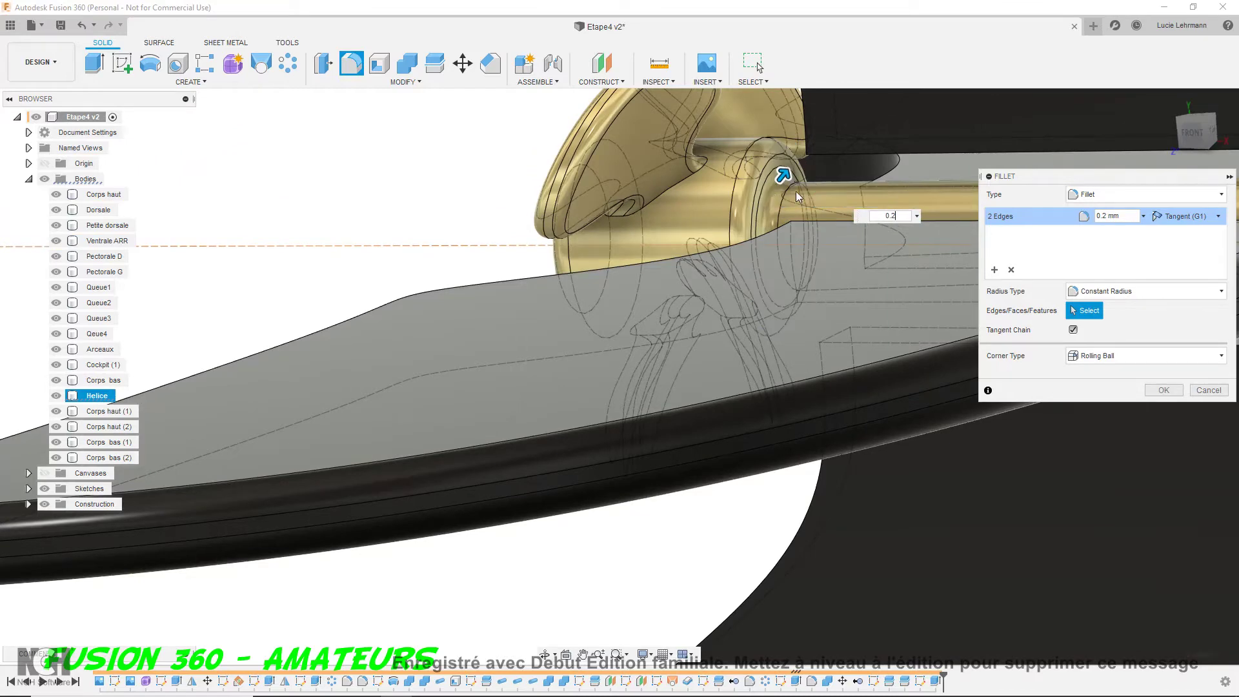
pyautogui.click(1164, 390)
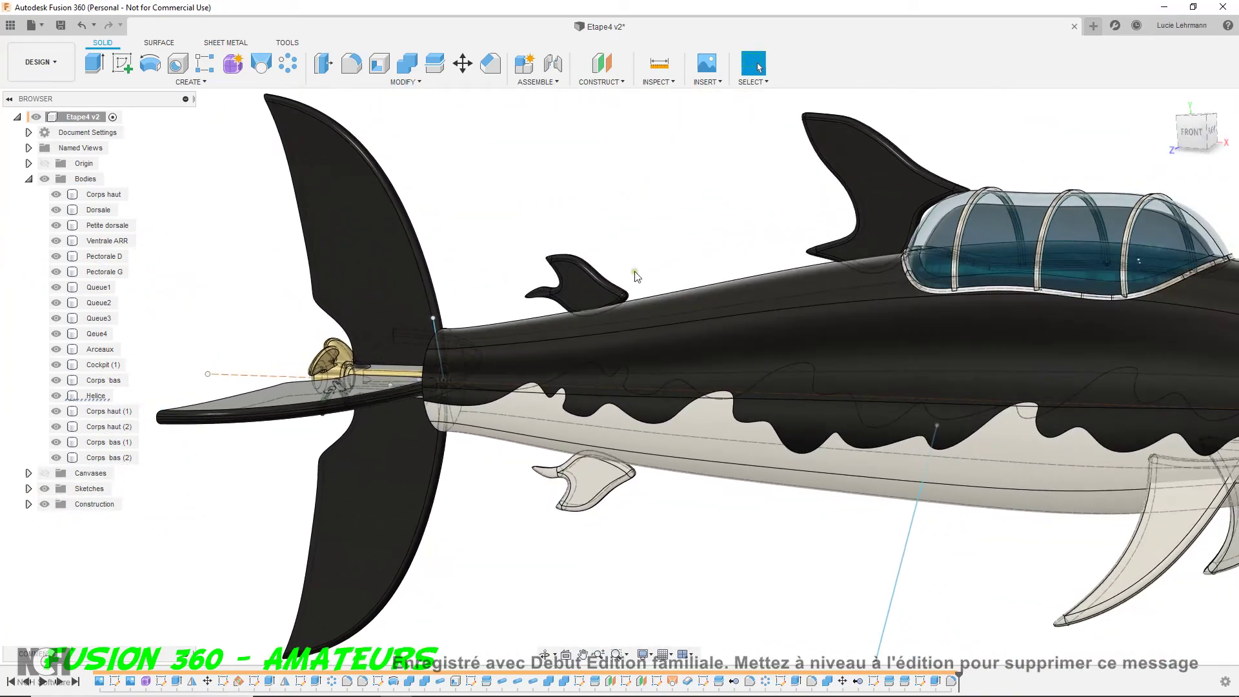
# Move the Petite dorsale body down 1.00 mm along Y with Move/Copy
pyautogui.click(98, 227)
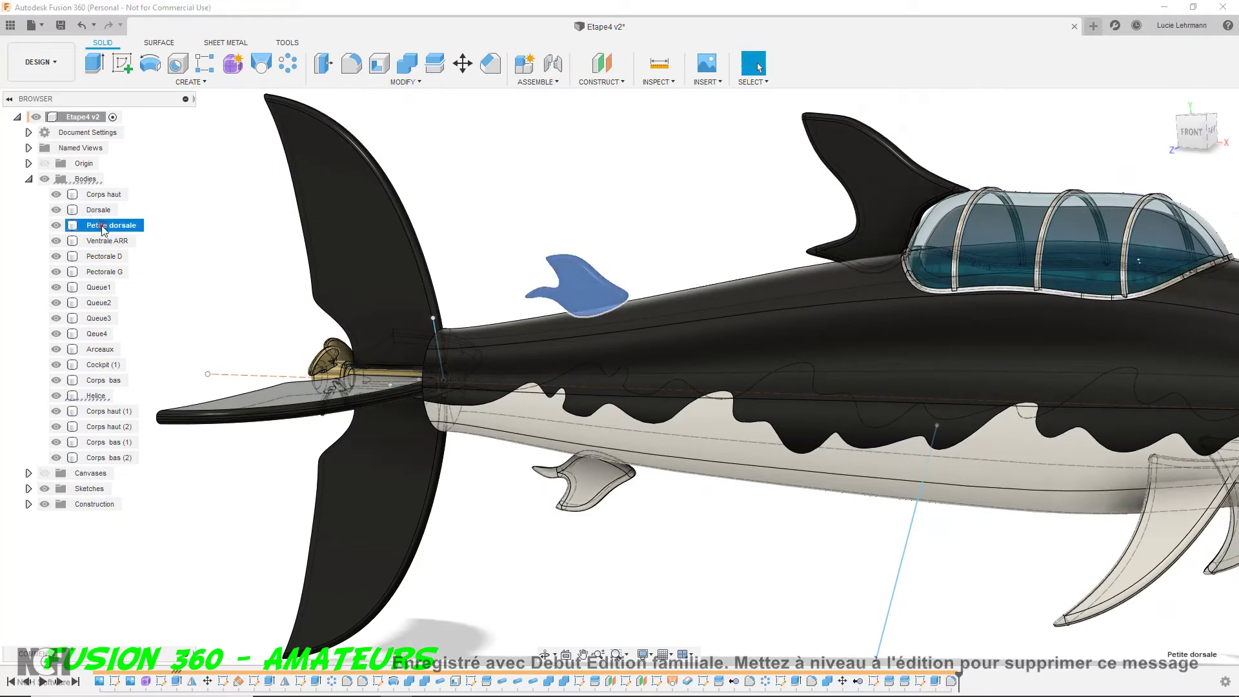
pyautogui.rightClick(100, 226)
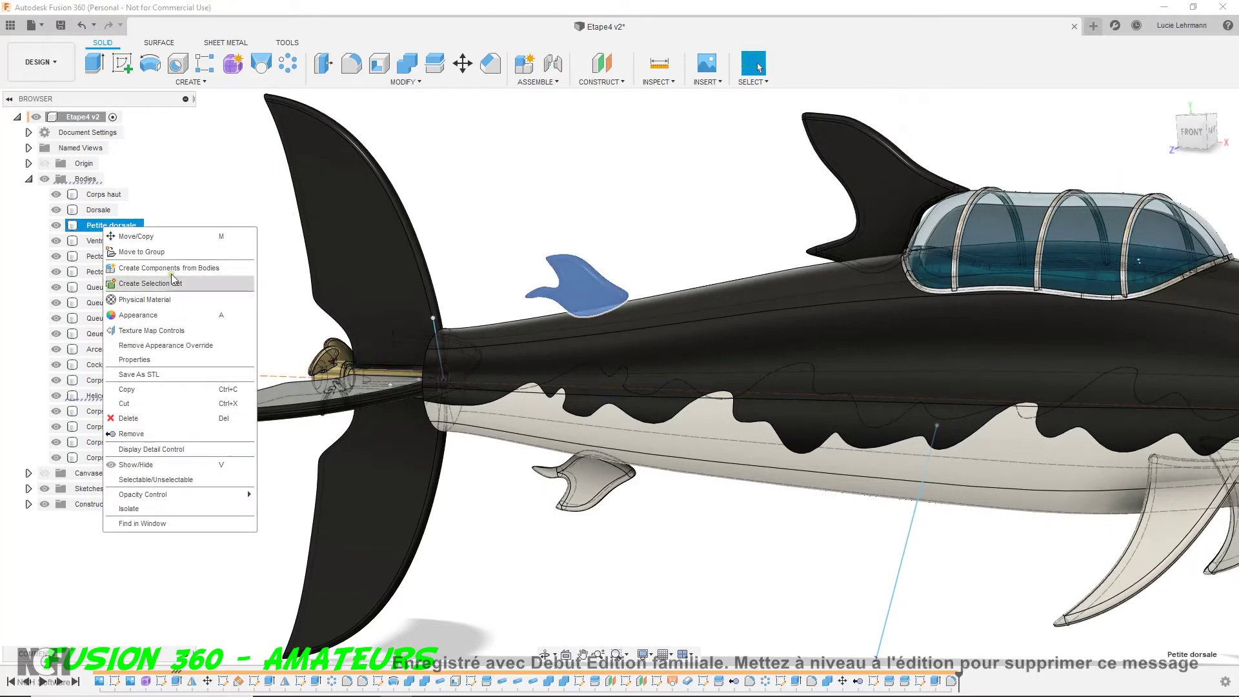
pyautogui.click(169, 238)
pyautogui.keyDown('shift'); pyautogui.moveTo(560, 329); pyautogui.dragTo(534, 294, button='middle'); pyautogui.keyUp('shift')
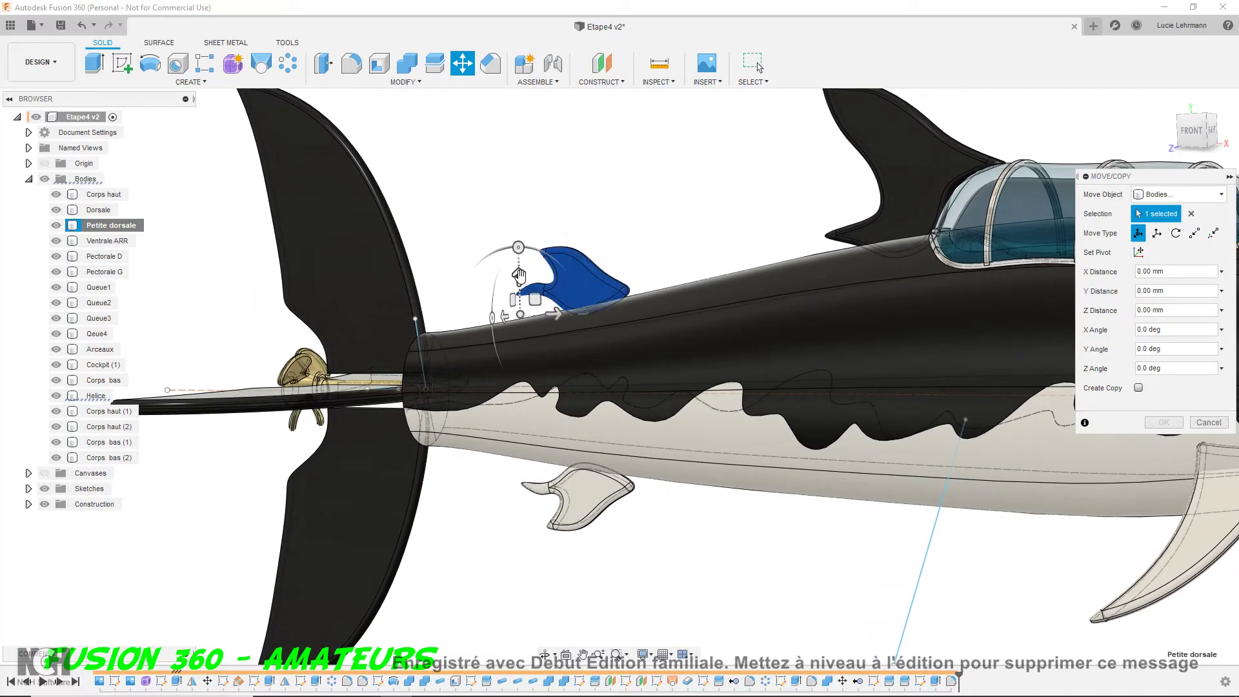
pyautogui.moveTo(519, 277); pyautogui.dragTo(518, 289)
pyautogui.keyDown('shift'); pyautogui.moveTo(641, 320); pyautogui.dragTo(669, 531, button='middle'); pyautogui.keyUp('shift')
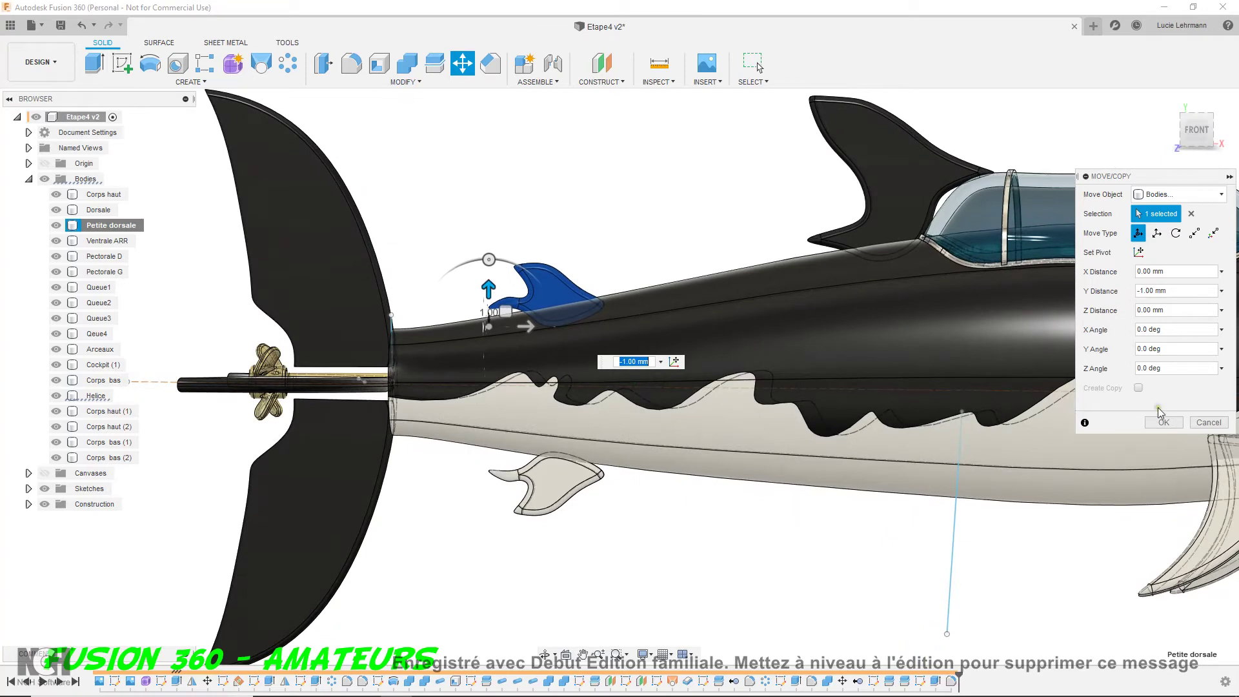
pyautogui.click(1165, 422)
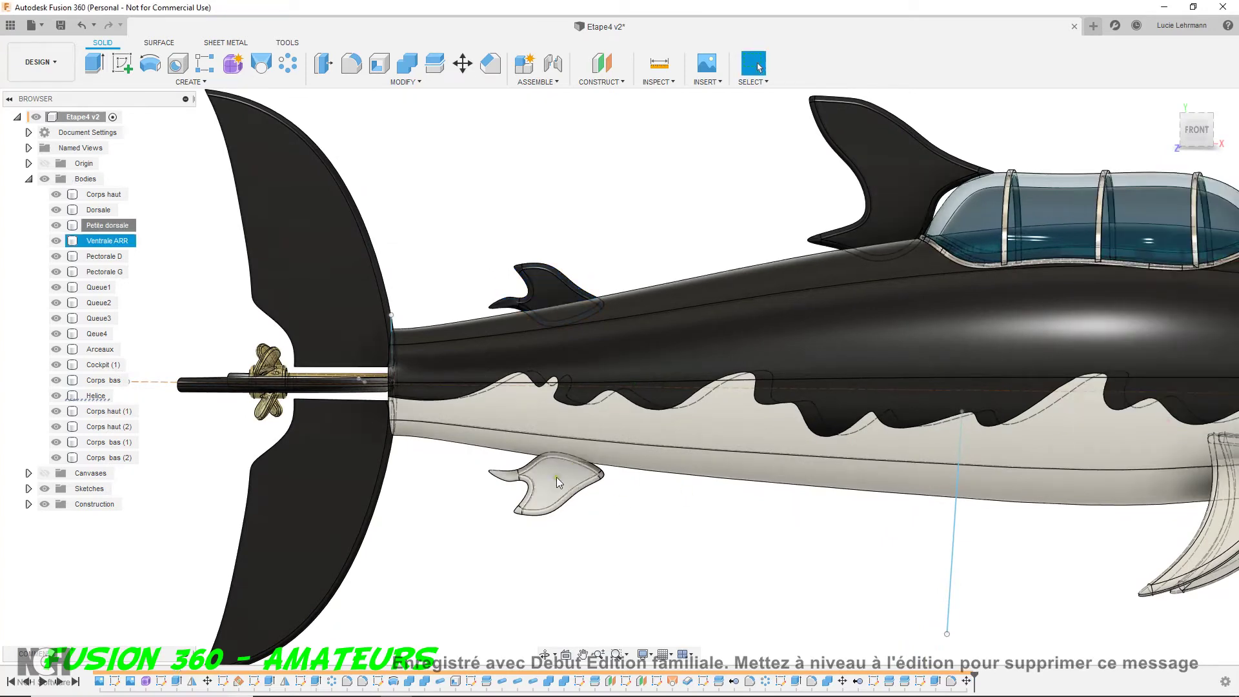
# Move the Ventrale ARR body up 1.00 mm along Y using Bodies mode
pyautogui.press('m')
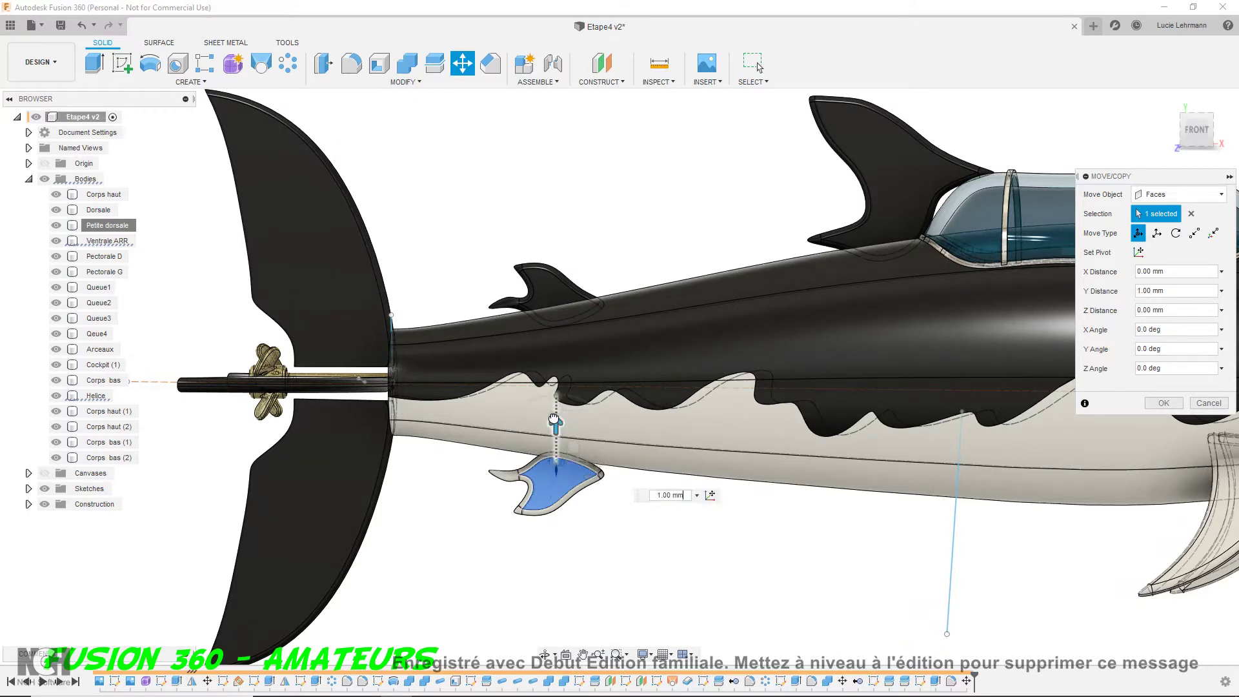
pyautogui.click(1177, 195)
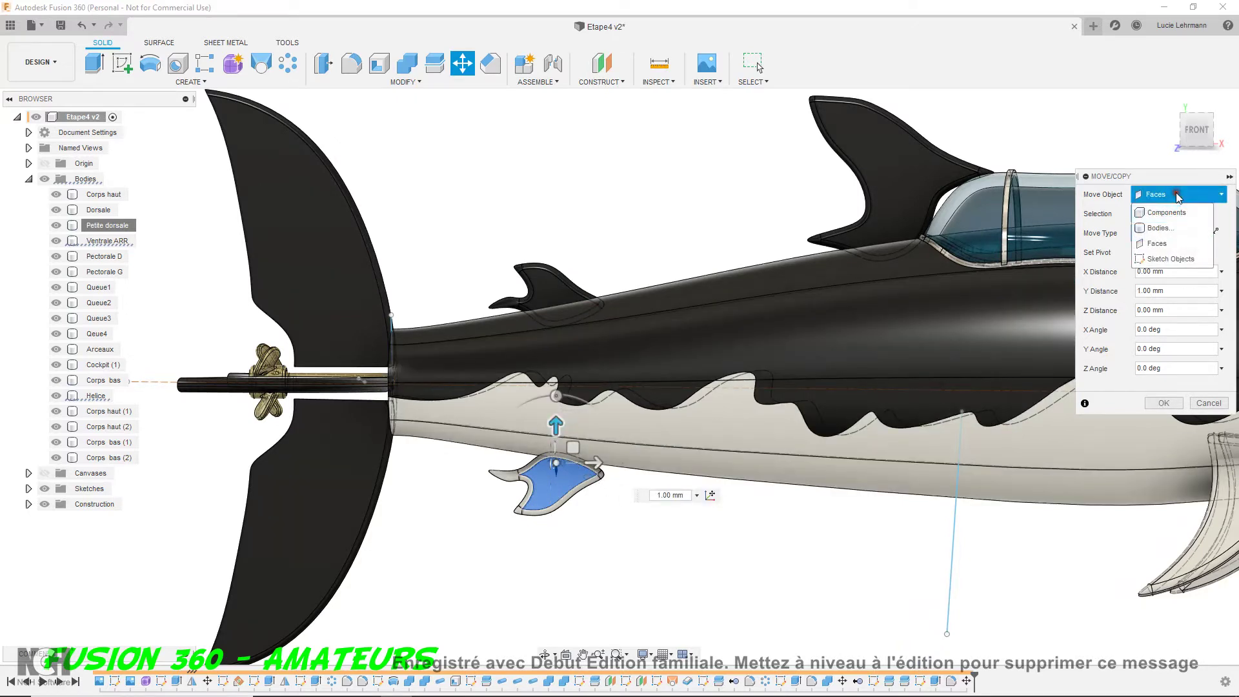
pyautogui.click(1168, 229)
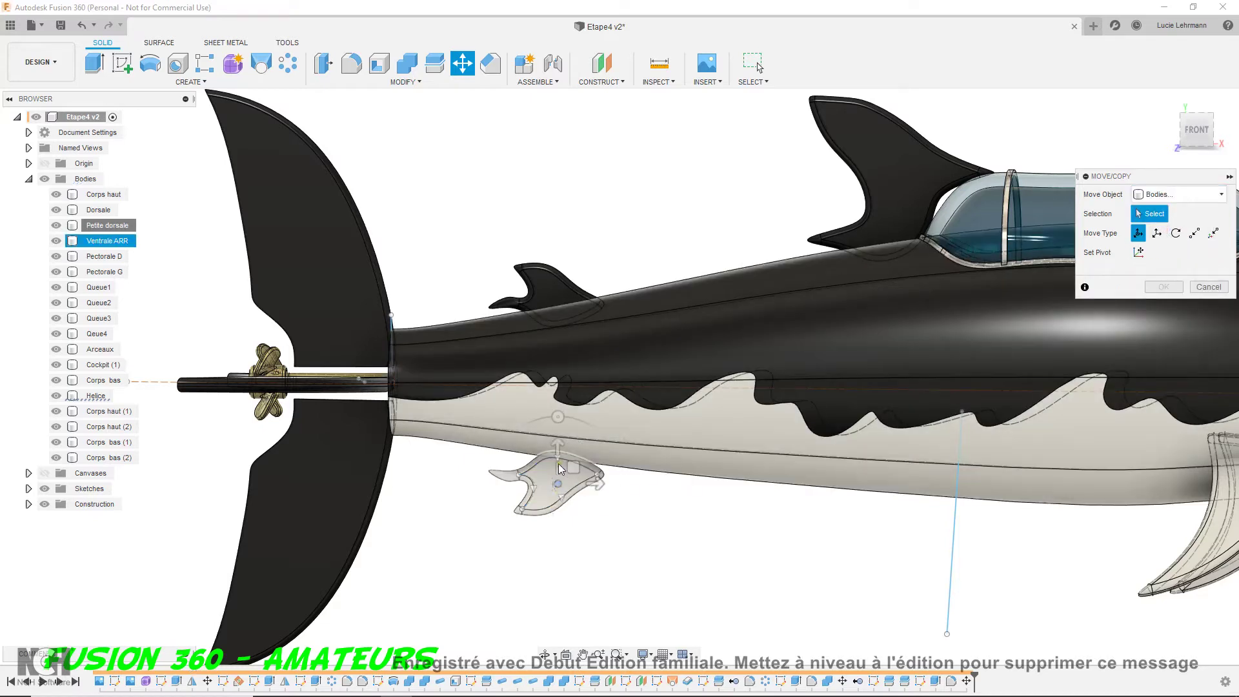
pyautogui.click(545, 486)
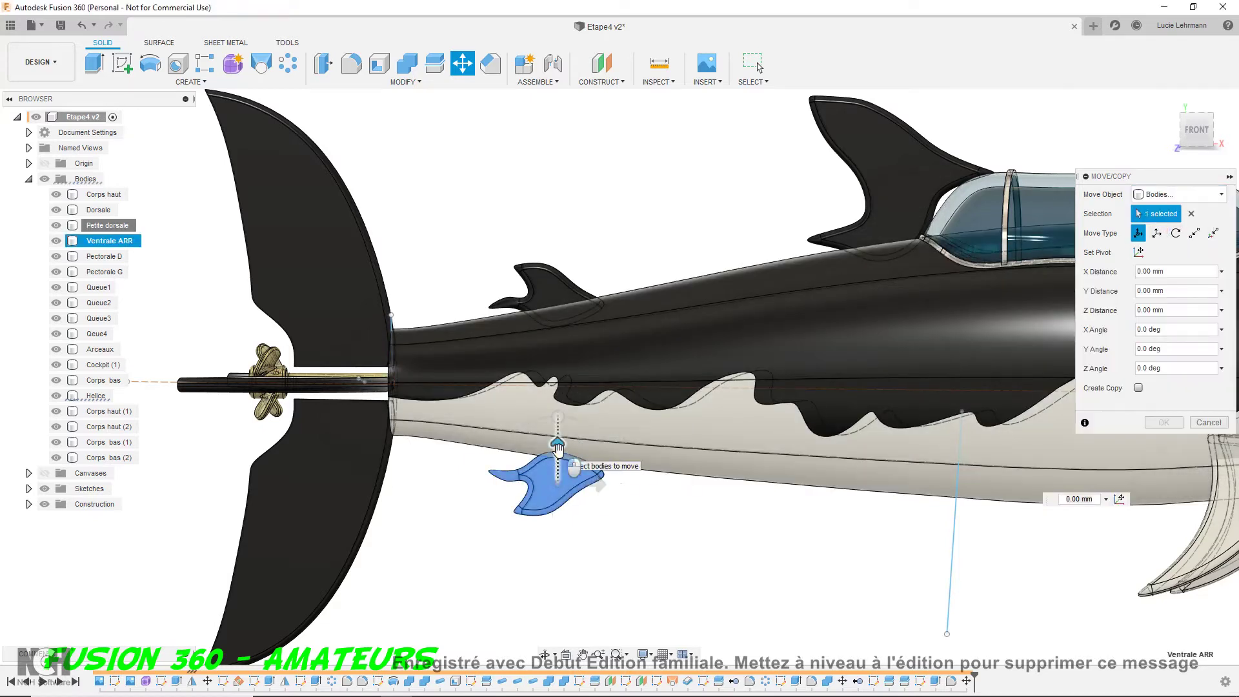
pyautogui.moveTo(558, 452); pyautogui.dragTo(559, 439)
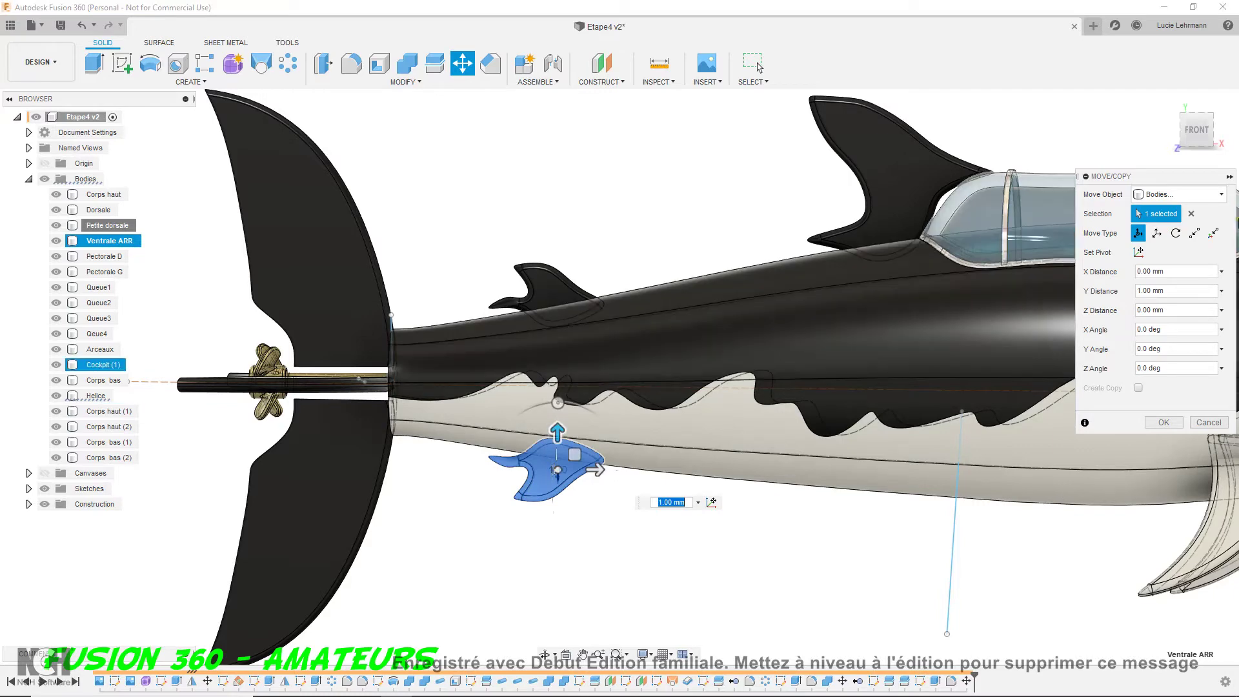
pyautogui.click(1197, 131)
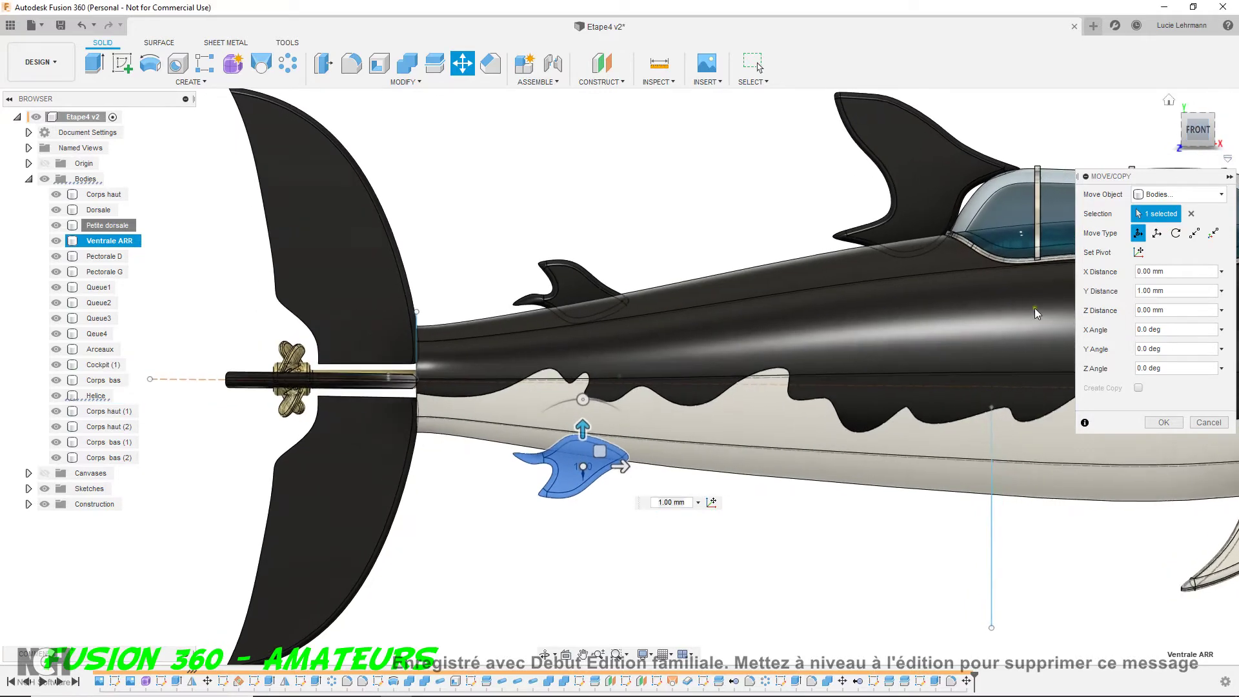
pyautogui.click(1162, 423)
pyautogui.scroll(-5, 1155, 438)
# Join the dorsal fins into the upper body Corps haut (1)
pyautogui.keyDown('shift'); pyautogui.moveTo(1155, 440); pyautogui.dragTo(1092, 358, button='middle'); pyautogui.keyUp('shift')
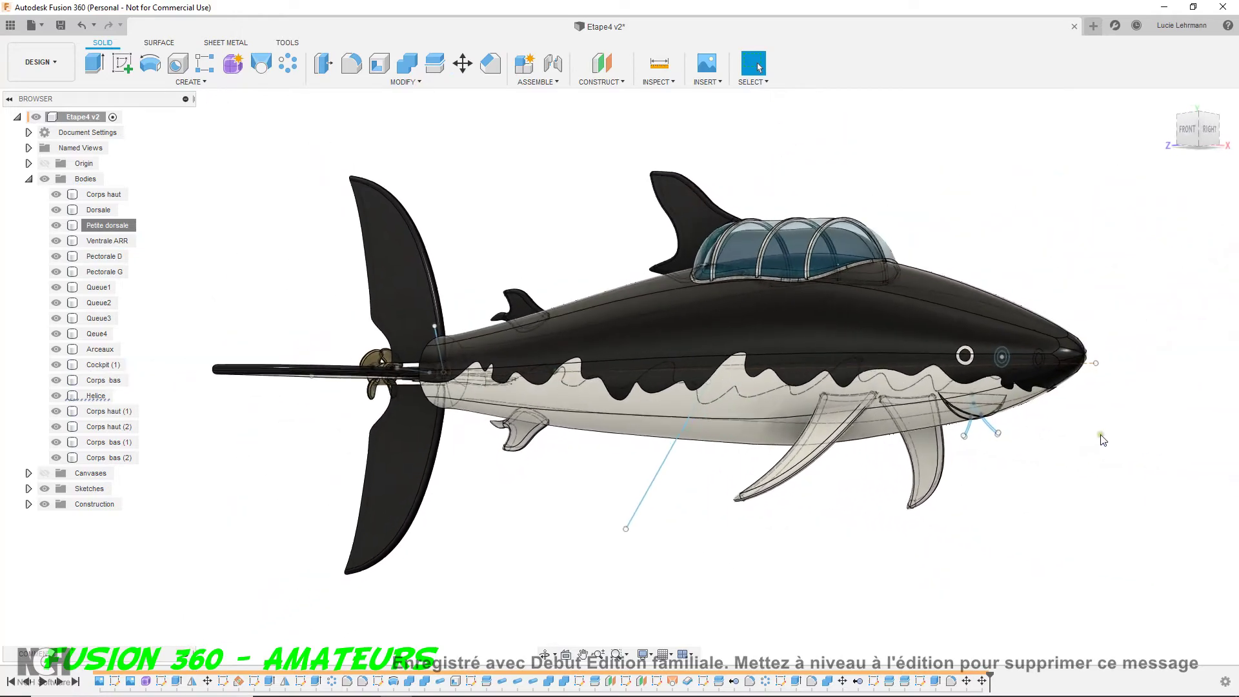
pyautogui.scroll(2, 700, 310)
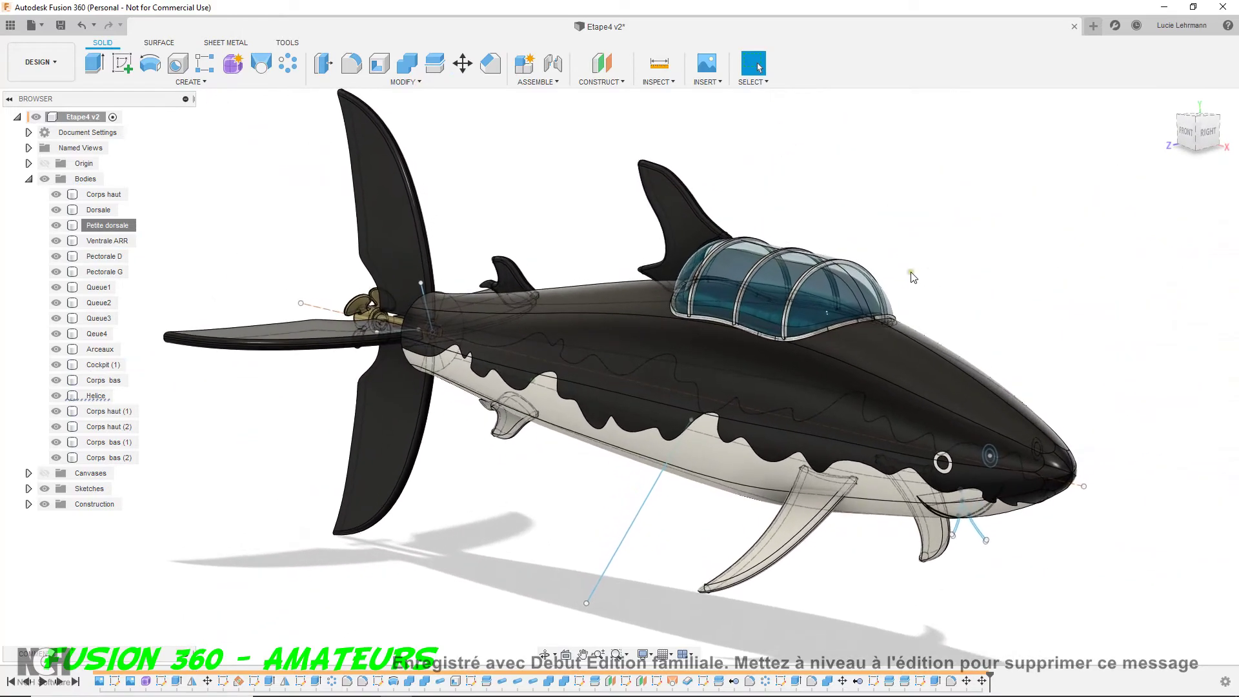
pyautogui.click(409, 65)
pyautogui.click(596, 364)
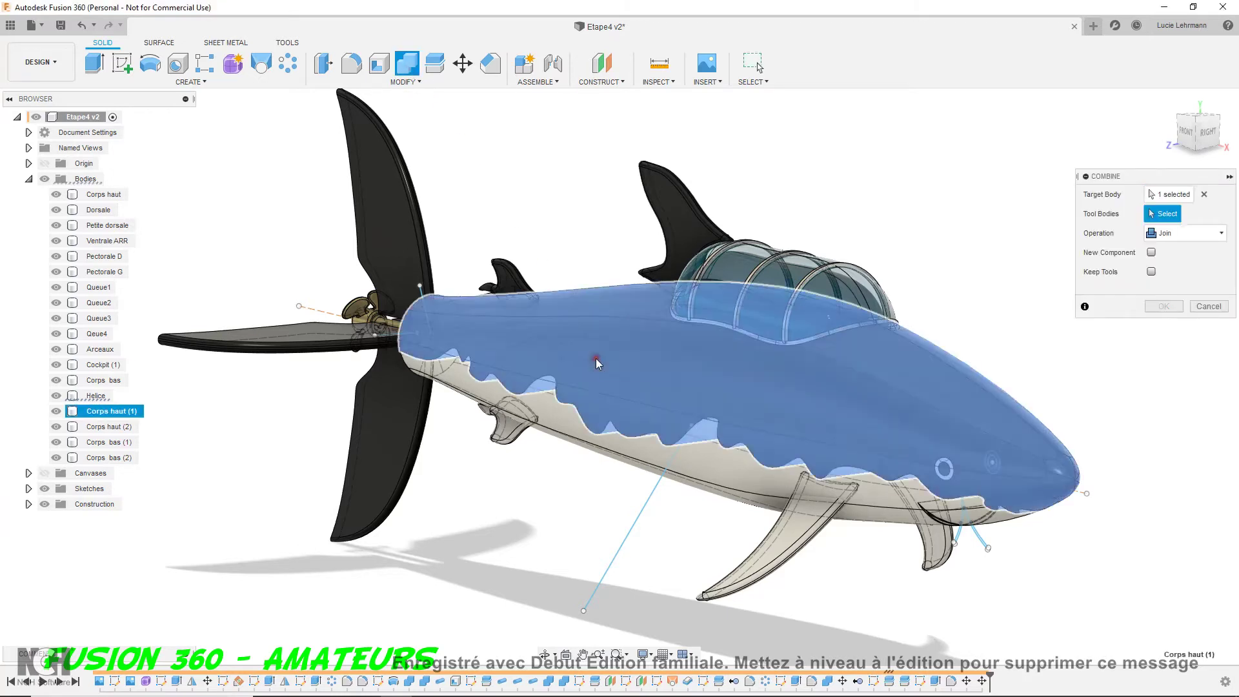
pyautogui.click(683, 235)
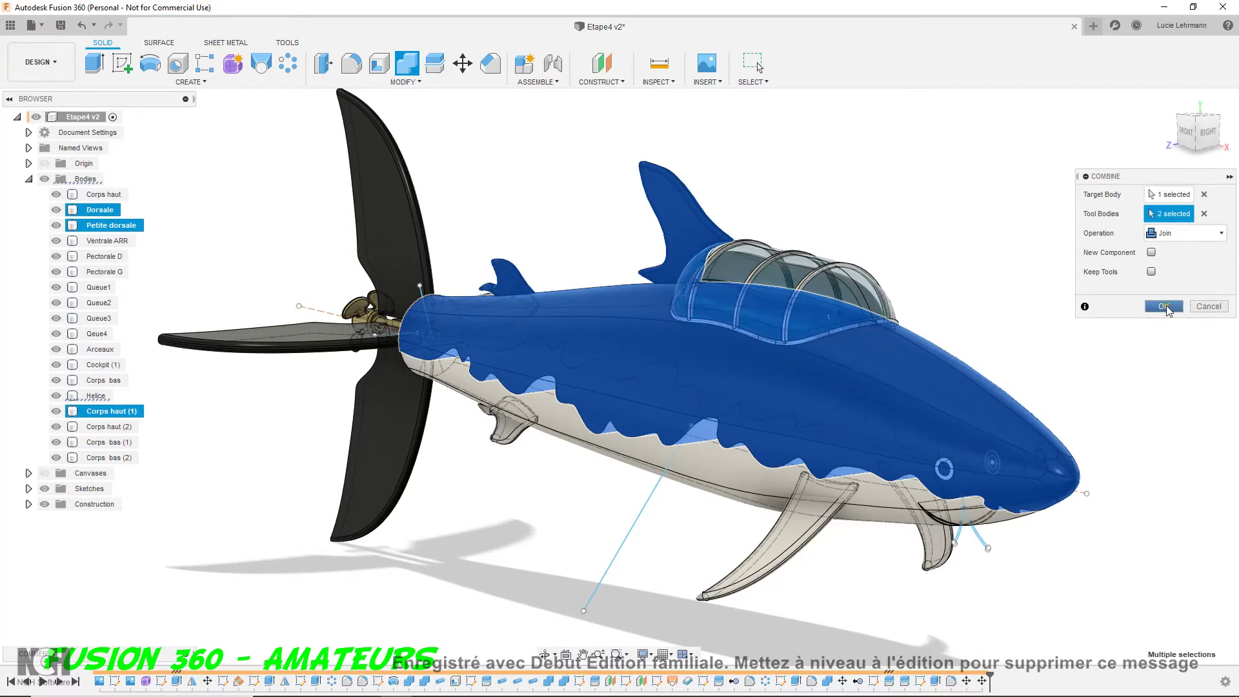
pyautogui.click(1165, 307)
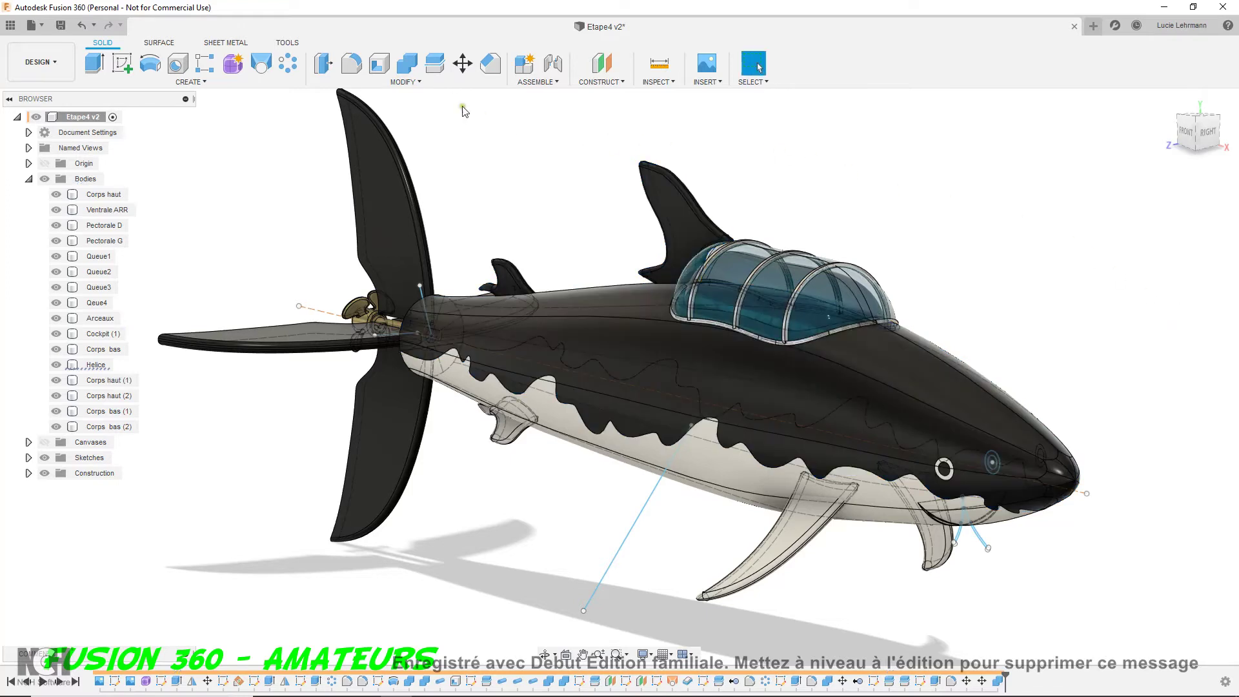
# Join the large pectoral fin and the small fin into Corps bas
pyautogui.click(409, 73)
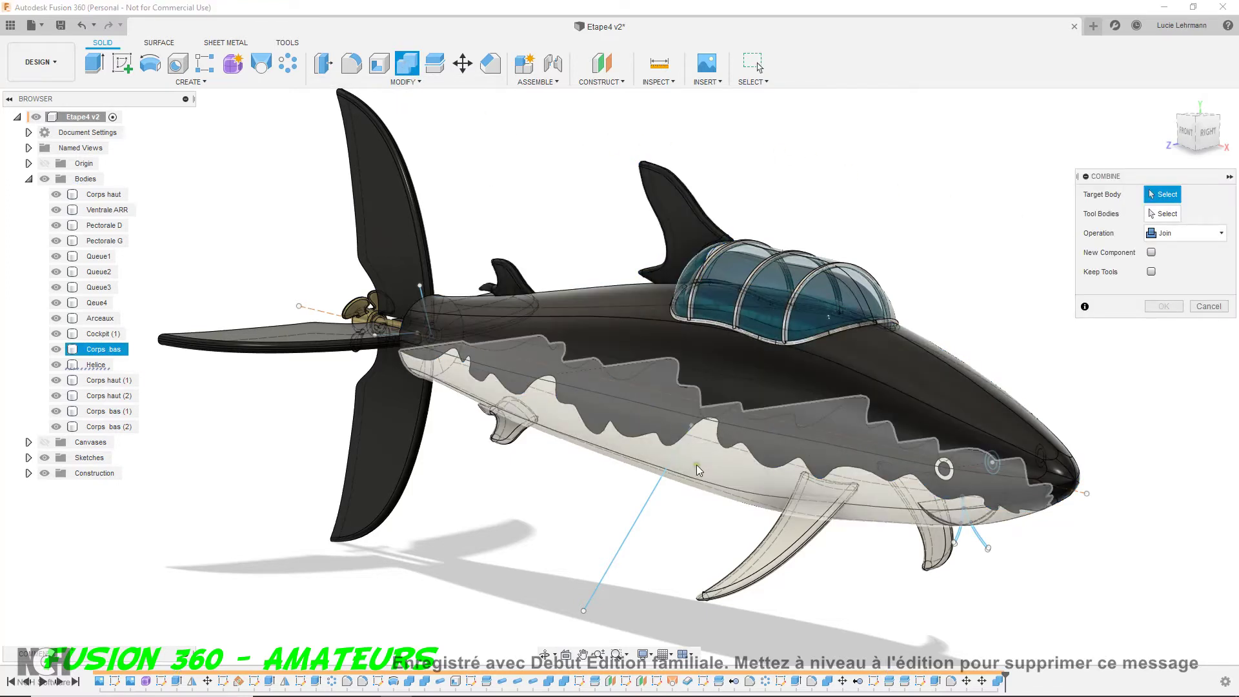
pyautogui.click(697, 470)
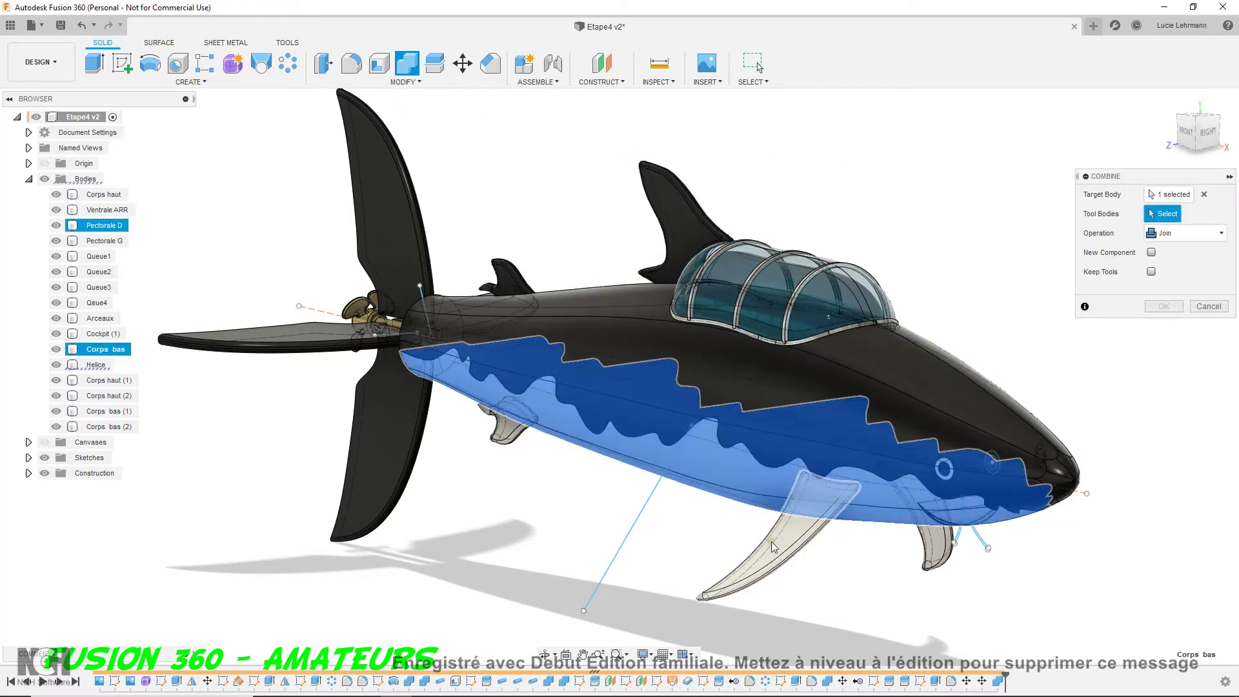
pyautogui.click(833, 510)
pyautogui.click(941, 552)
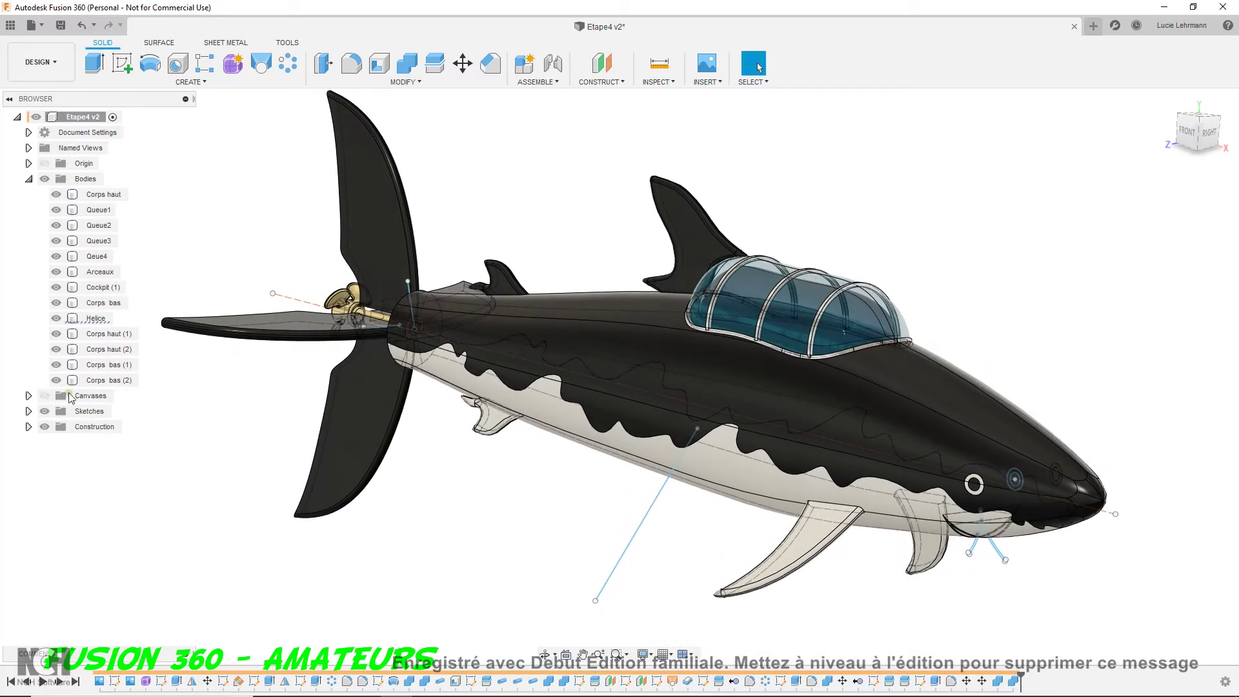
# Hide the sketches and create a component from the Helice body
pyautogui.click(44, 412)
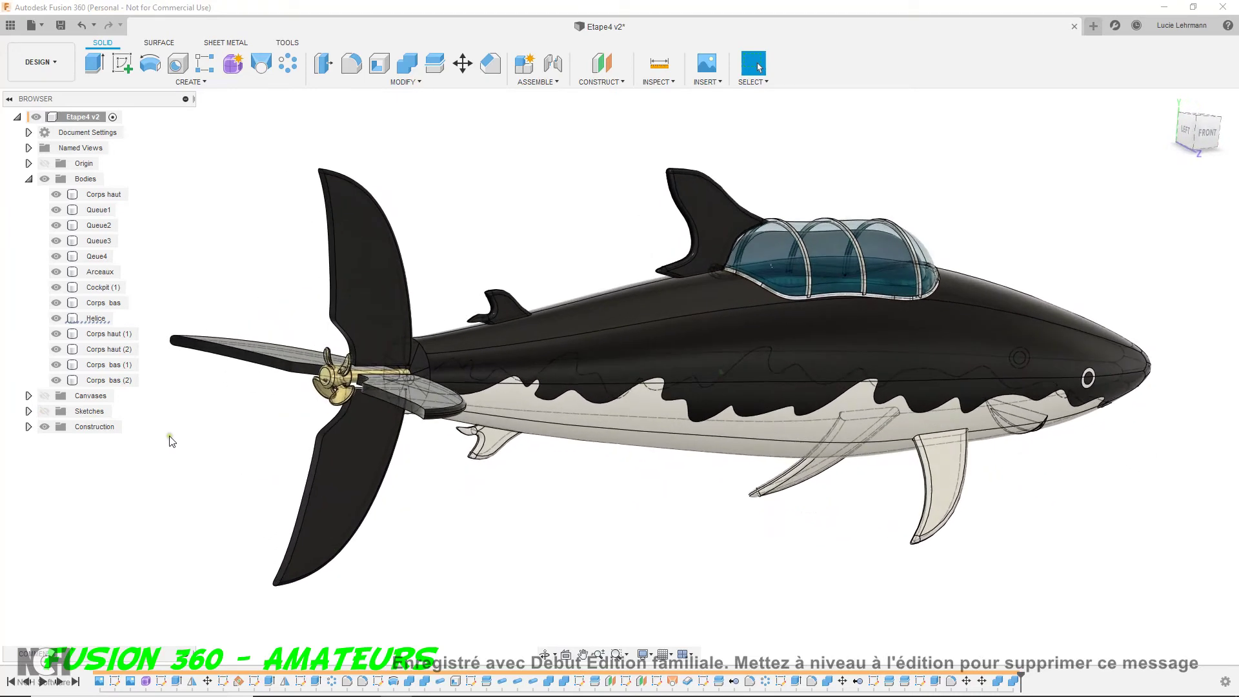
pyautogui.click(95, 321)
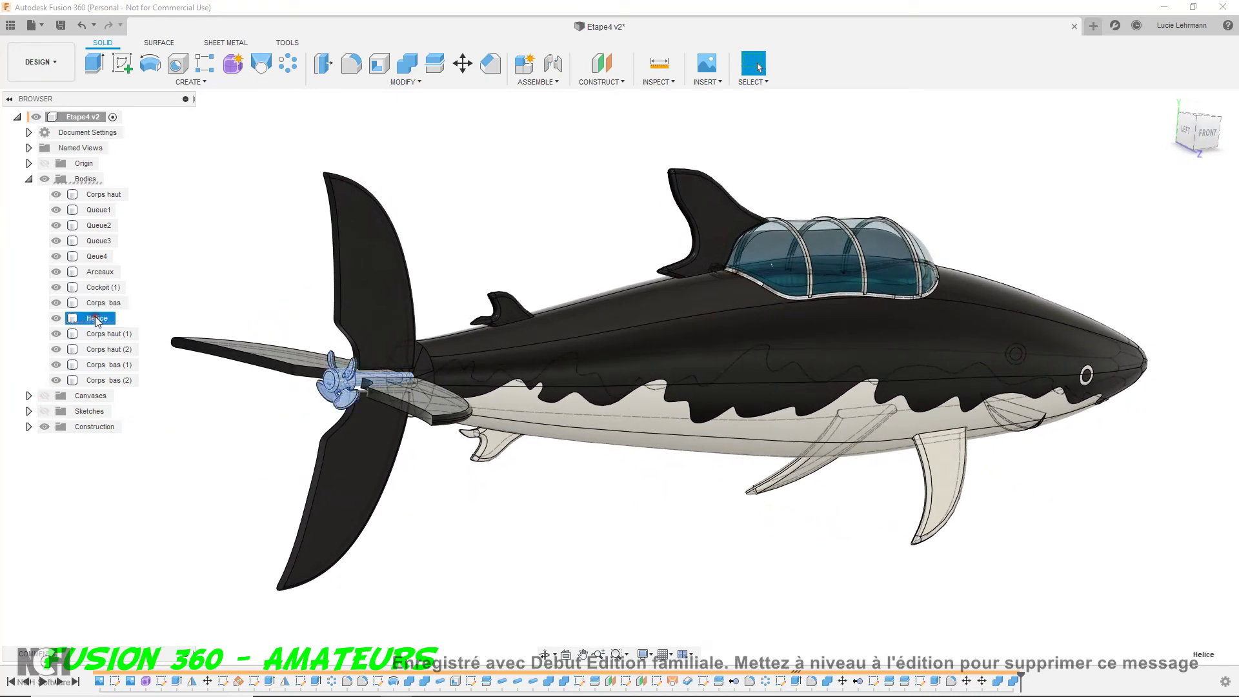
pyautogui.rightClick(96, 321)
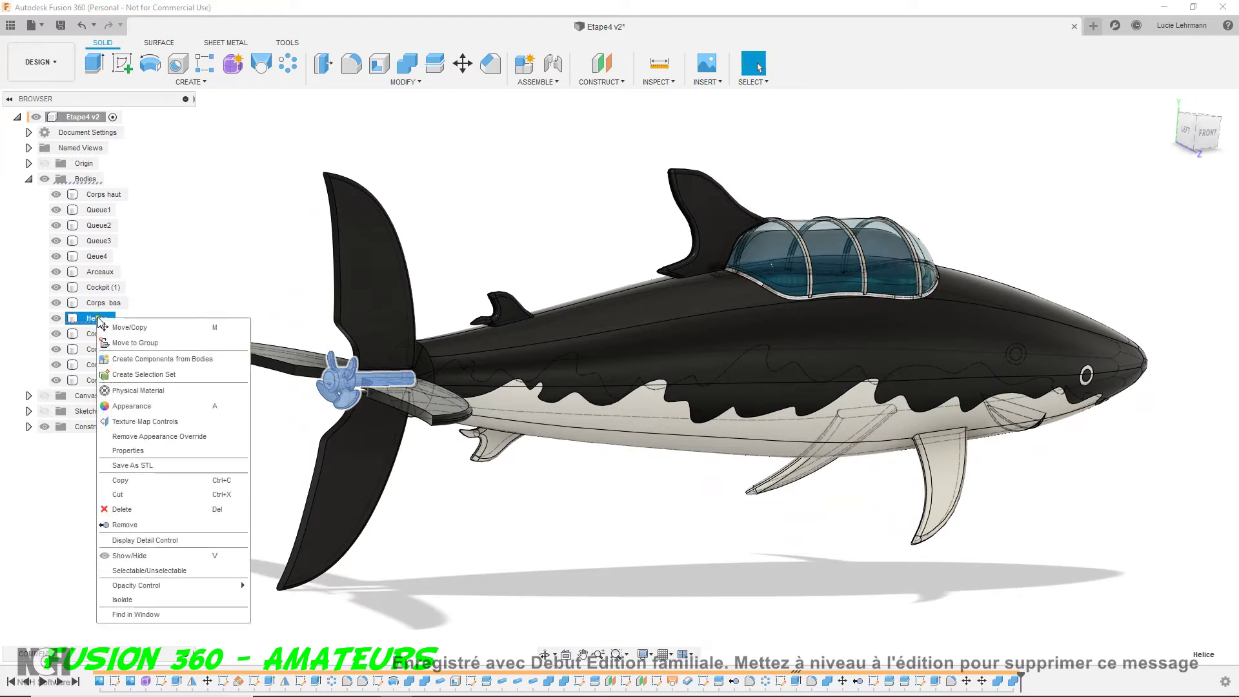
pyautogui.click(129, 360)
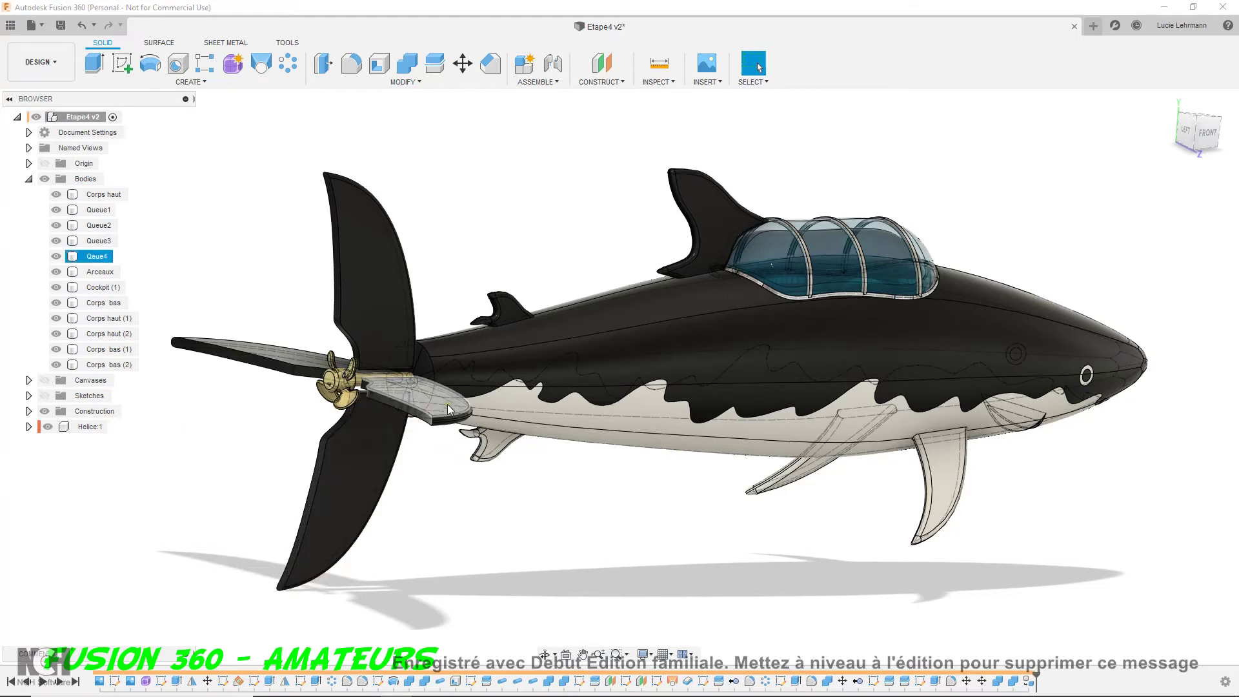
# Create a component from the Corps haut (1) body
pyautogui.click(600, 324)
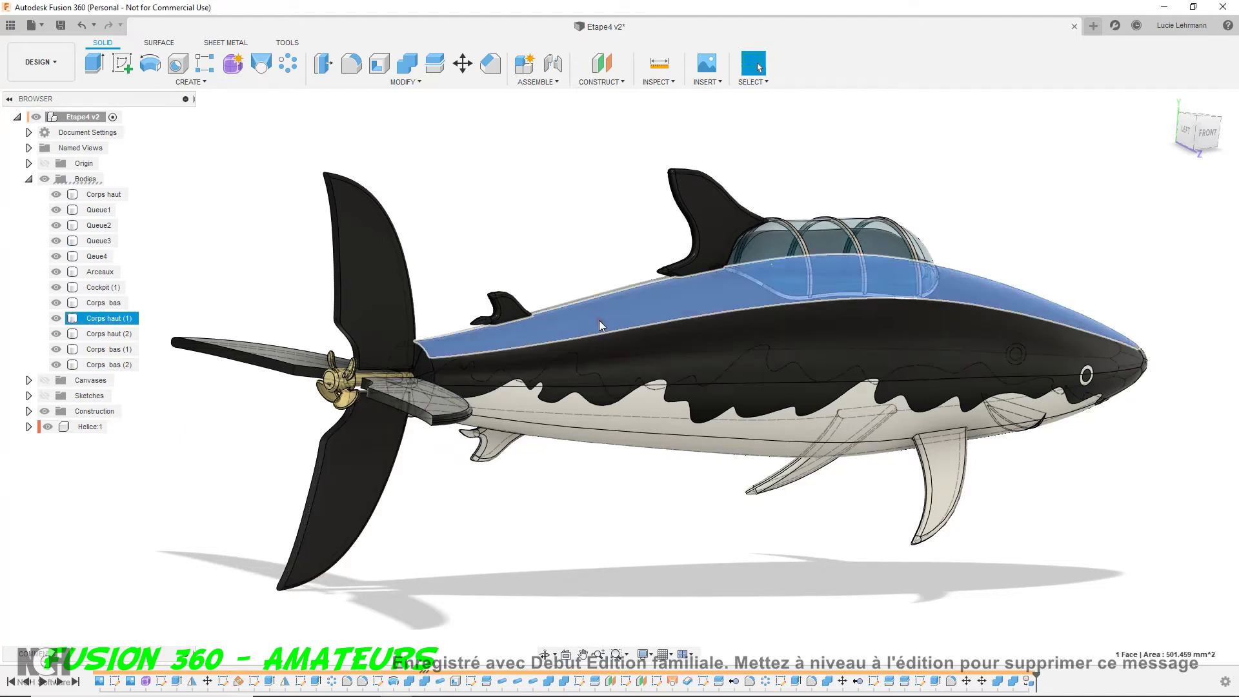
pyautogui.click(117, 195)
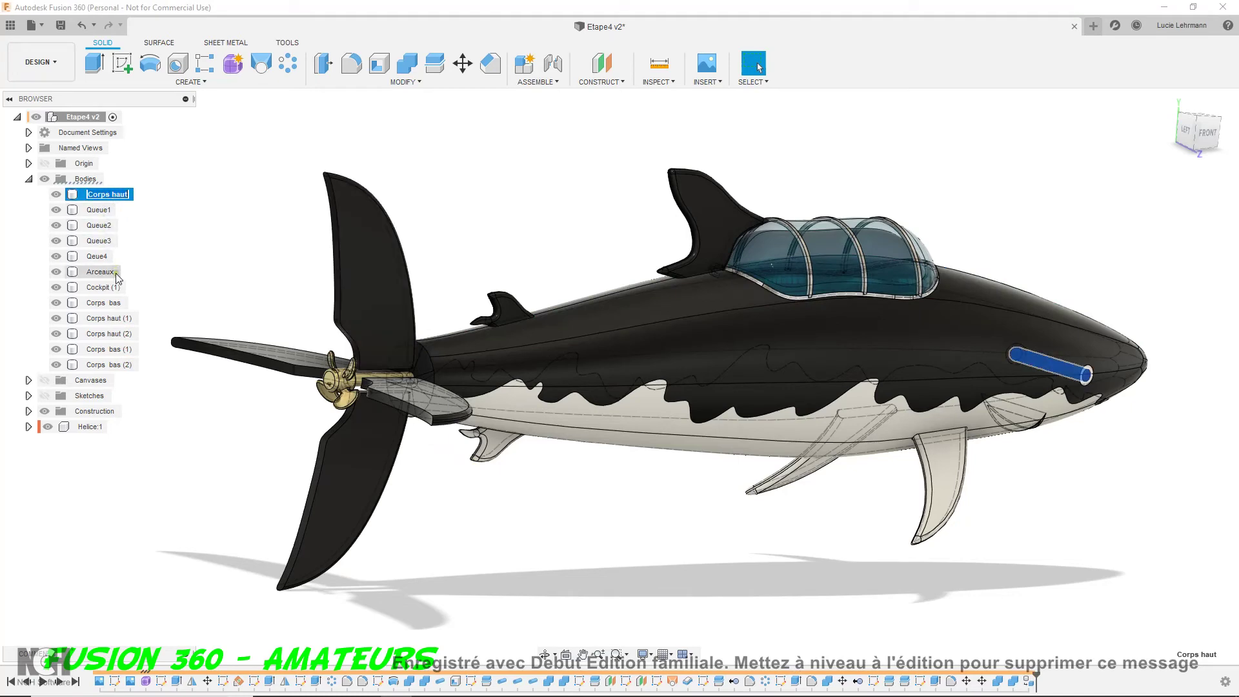
pyautogui.click(108, 317)
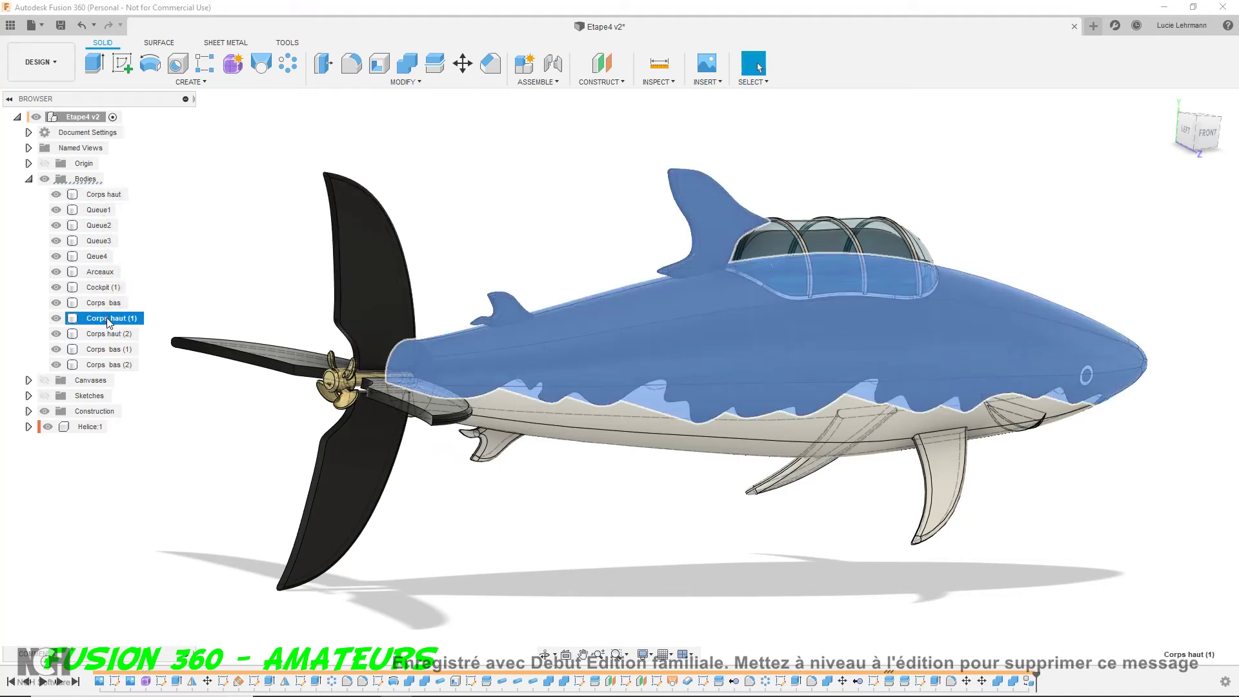
pyautogui.rightClick(107, 318)
pyautogui.click(150, 366)
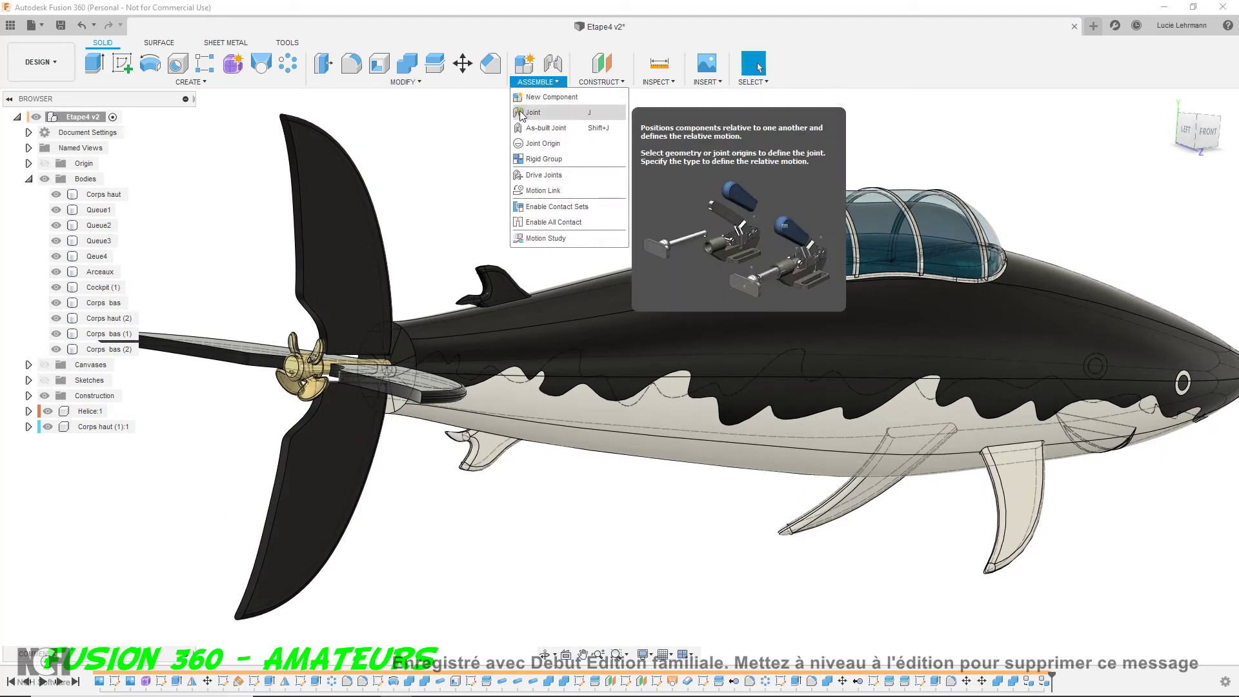
# Start a joint with the propeller shaft centre as the first joint point
pyautogui.click(536, 112)
pyautogui.scroll(2, 359, 328)
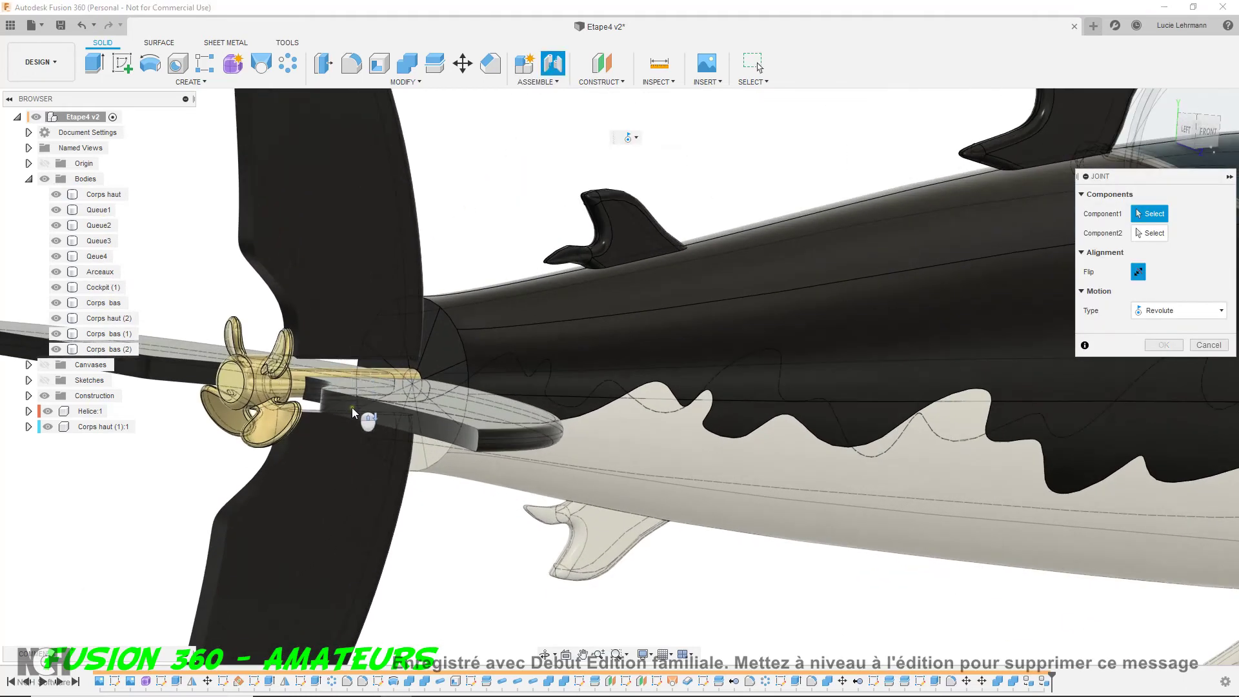
pyautogui.scroll(2, 387, 335)
pyautogui.scroll(3, 426, 345)
pyautogui.scroll(2, 469, 356)
pyautogui.scroll(1, 466, 361)
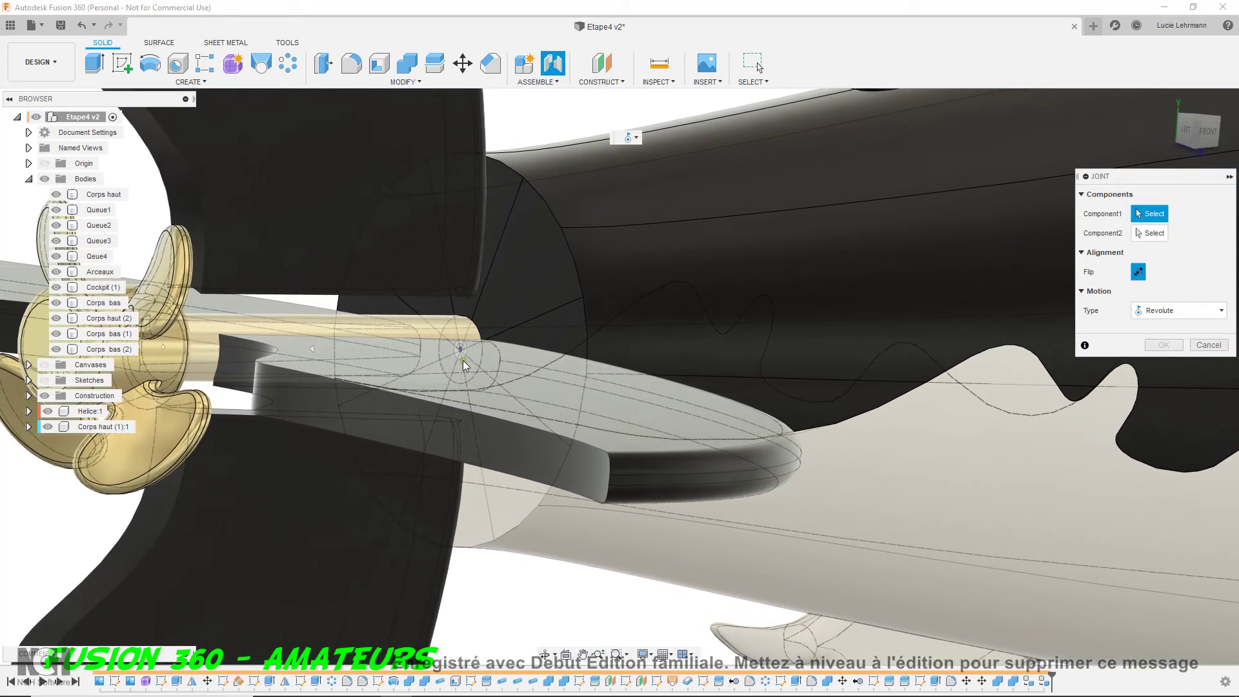
pyautogui.scroll(-1, 458, 352)
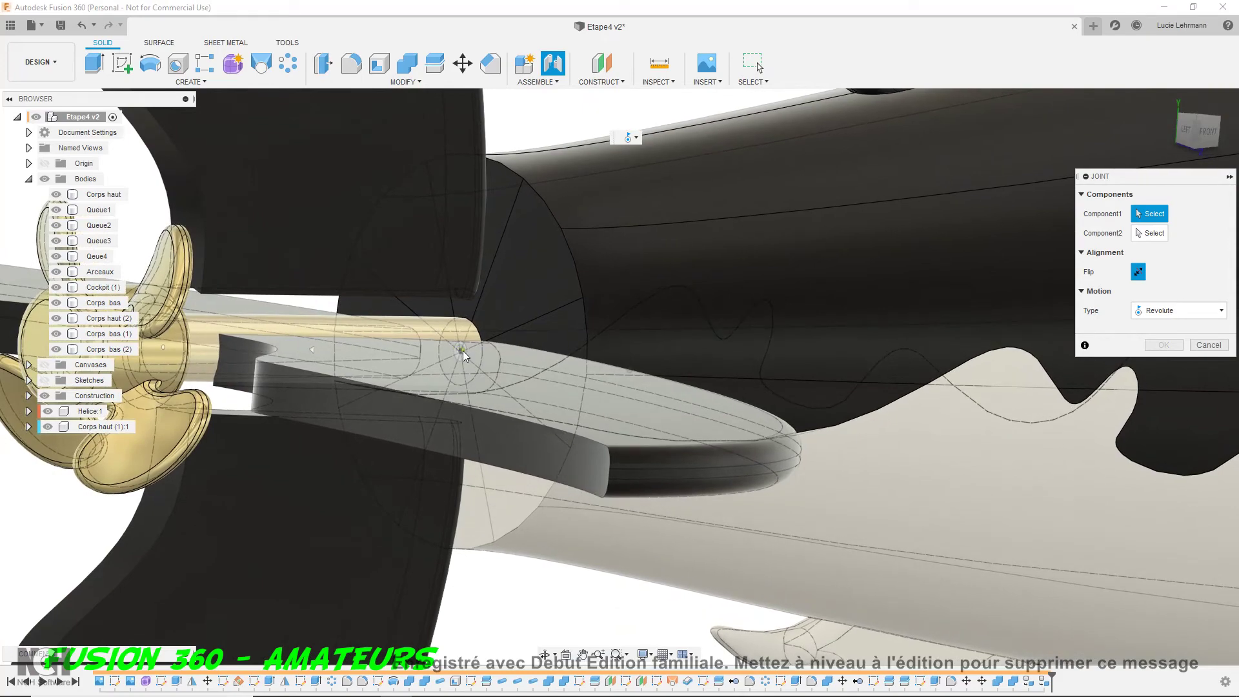
pyautogui.click(462, 353)
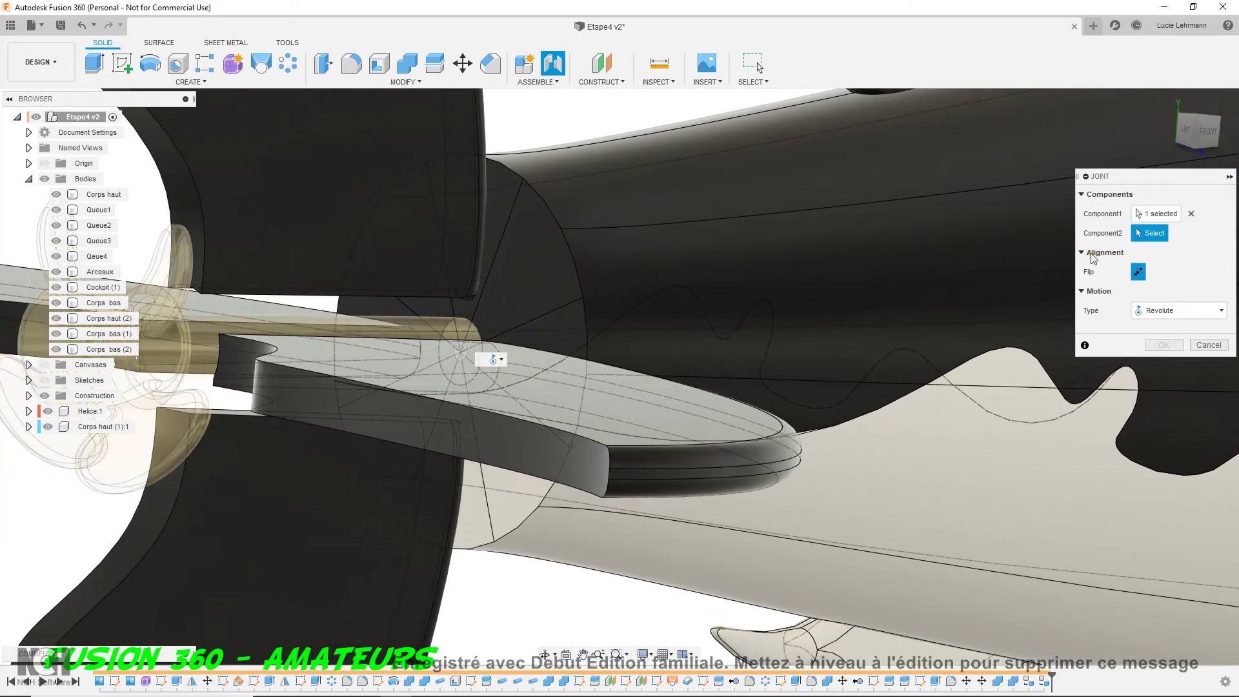
# Set the body's rear centre as the second joint point
pyautogui.keyDown('shift'); pyautogui.moveTo(645, 290); pyautogui.dragTo(513, 332, button='middle'); pyautogui.keyUp('shift')
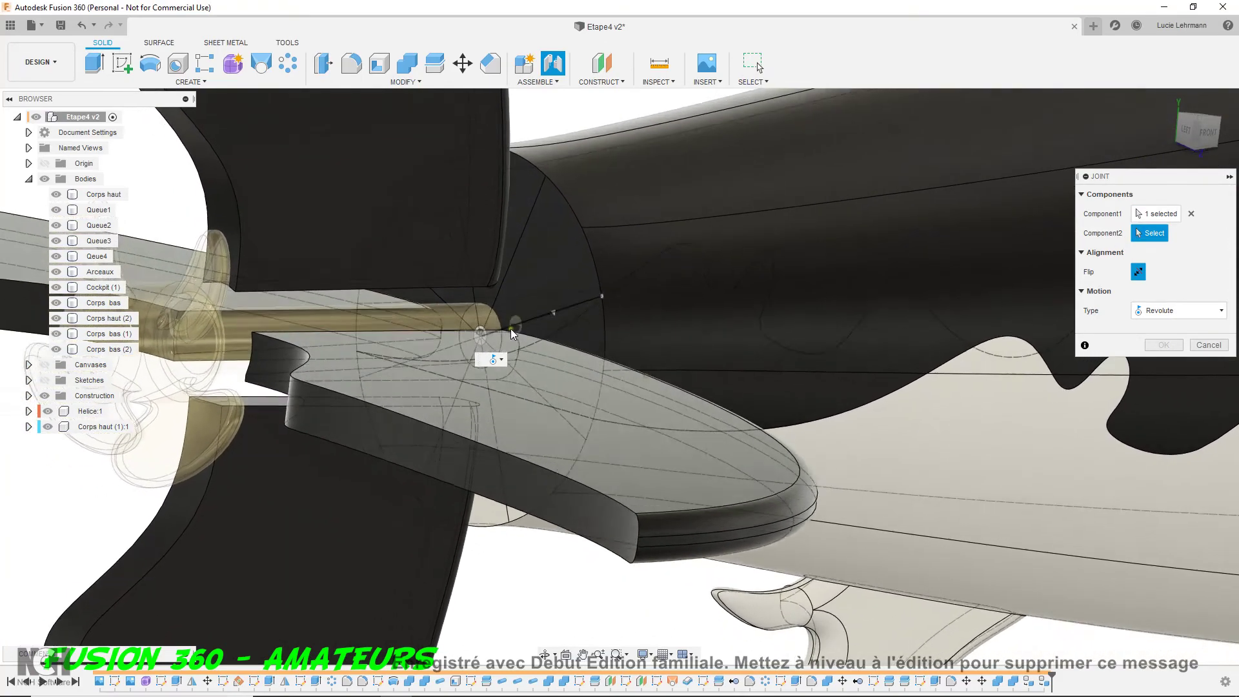
pyautogui.scroll(3, 510, 323)
pyautogui.scroll(3, 490, 278)
pyautogui.scroll(3, 487, 252)
pyautogui.scroll(2, 497, 229)
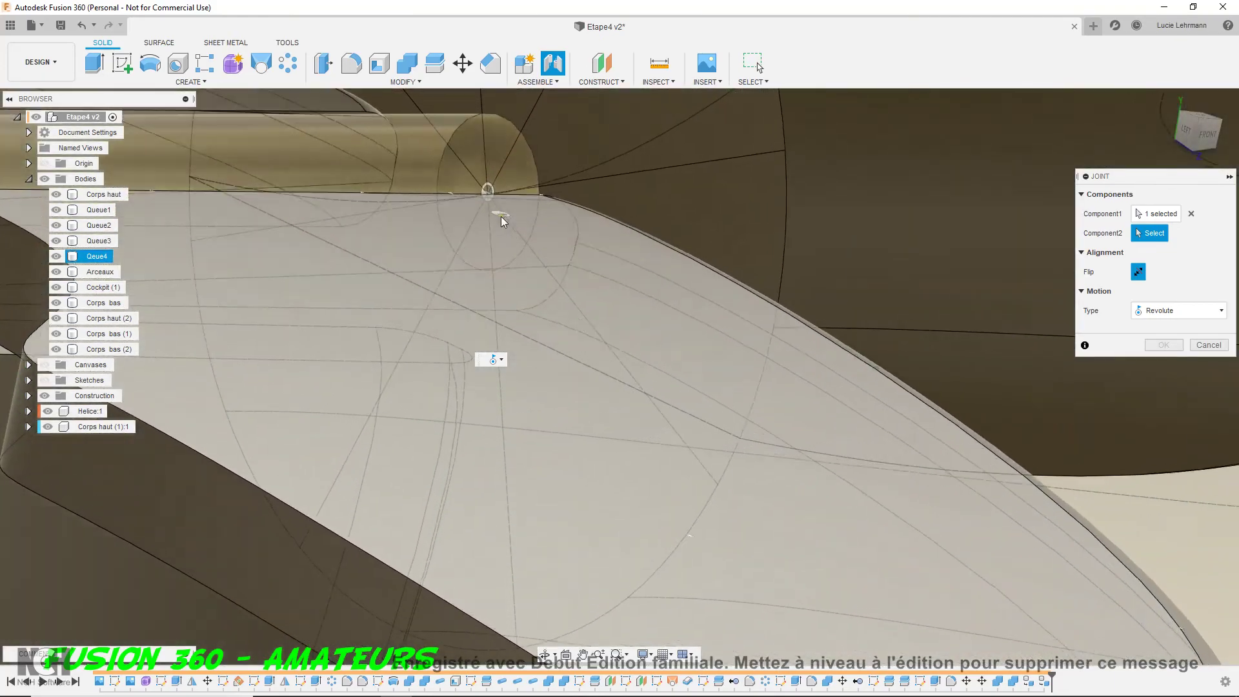
pyautogui.scroll(2, 492, 116)
pyautogui.moveTo(493, 185)
pyautogui.mouseDown(button='middle')
pyautogui.moveTo(484, 111)
pyautogui.moveTo(528, 138)
pyautogui.moveTo(539, 116)
pyautogui.moveTo(562, 152)
pyautogui.moveTo(568, 213)
pyautogui.moveTo(509, 263)
pyautogui.moveTo(479, 320)
pyautogui.mouseUp(button='middle')
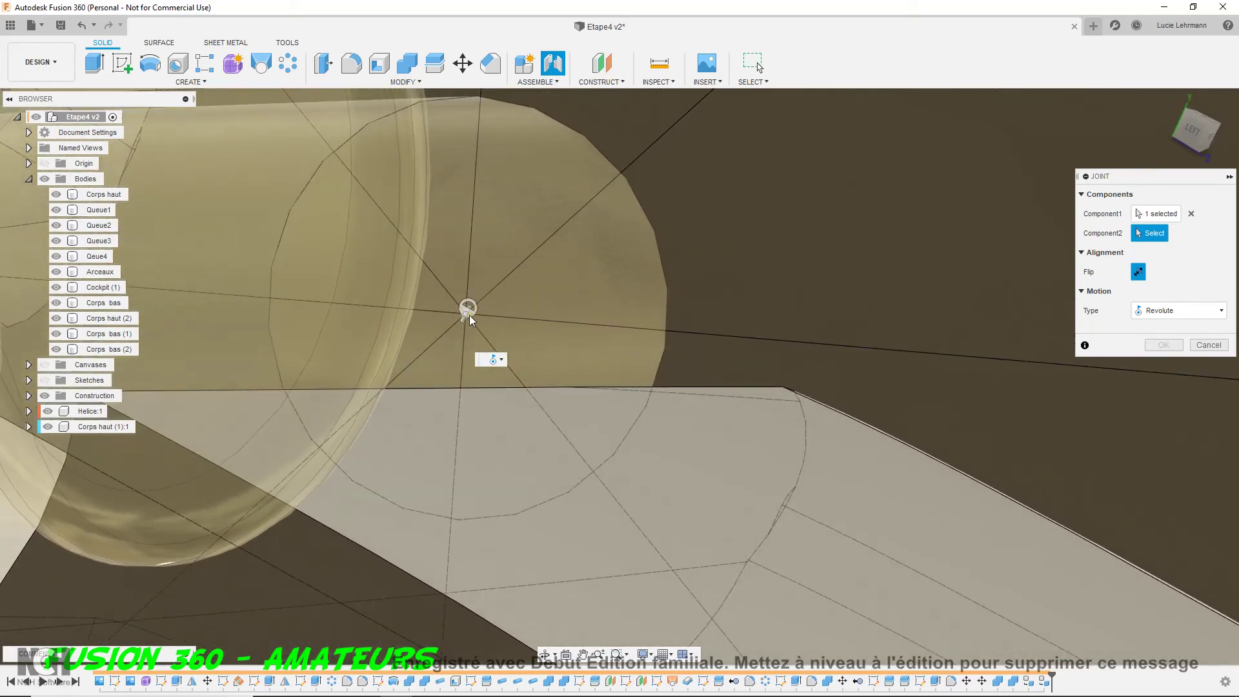
pyautogui.click(475, 319)
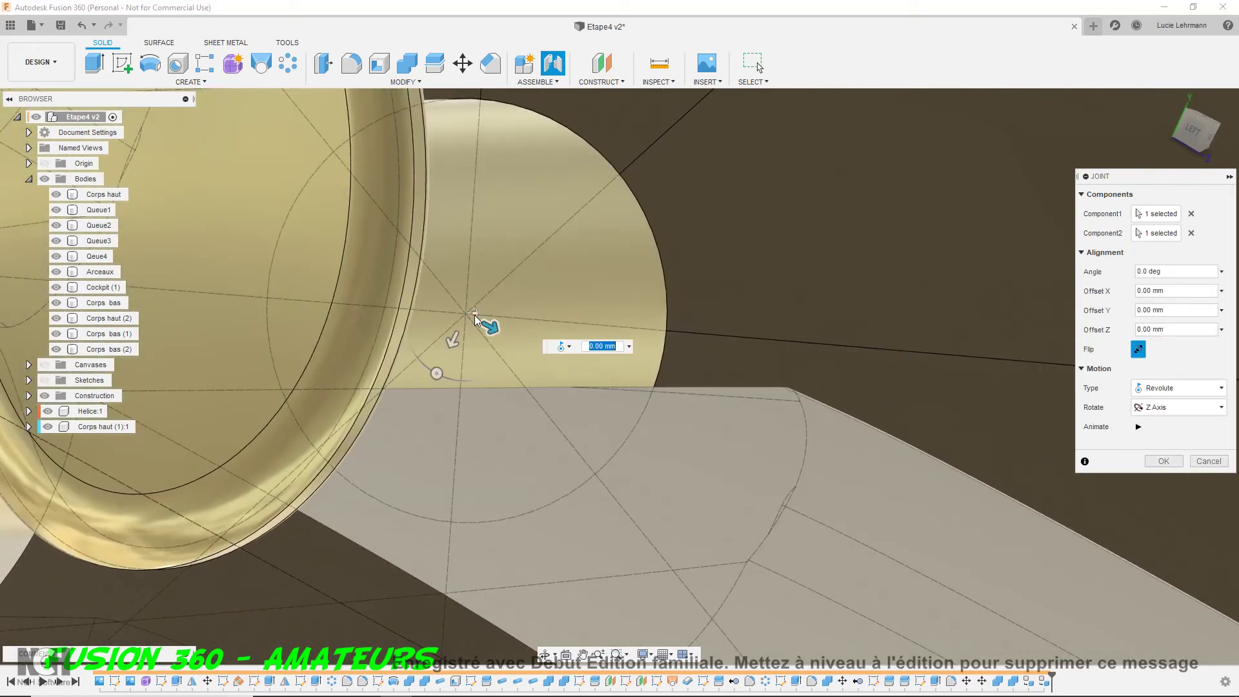
# Confirm the Revolute joint Rev1, then view the tail and propeller from the side
pyautogui.scroll(-3, 526, 396)
pyautogui.scroll(-3, 532, 401)
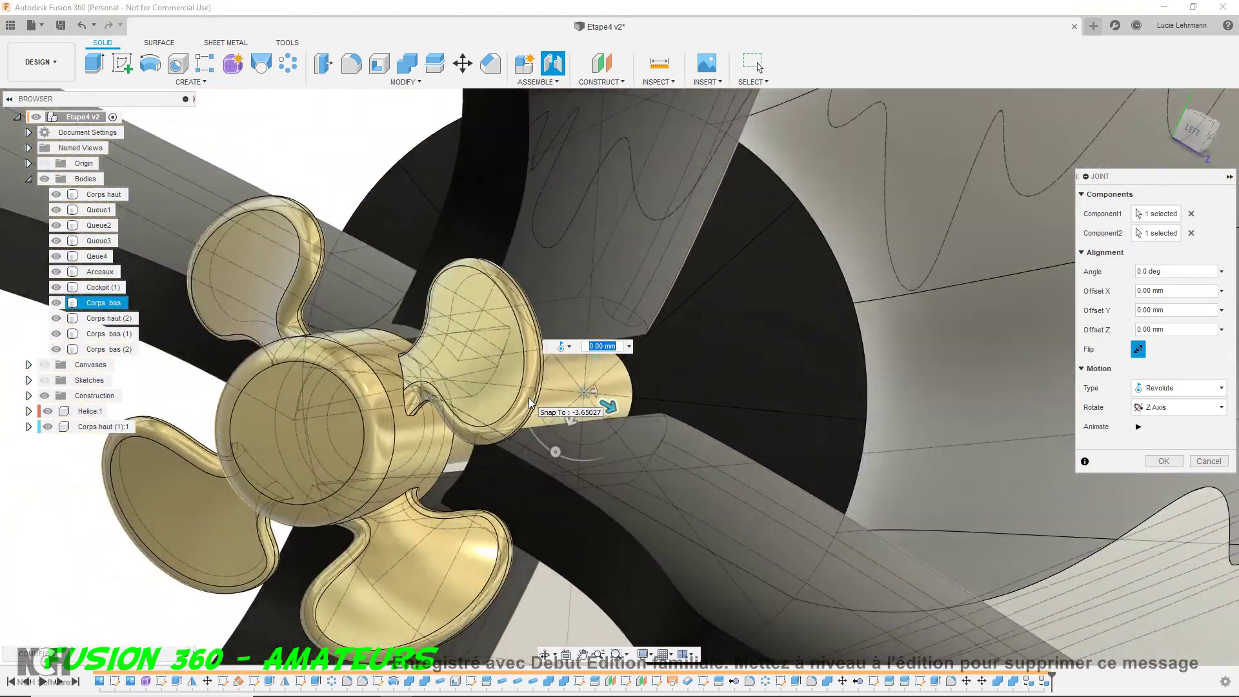
pyautogui.scroll(-2, 537, 407)
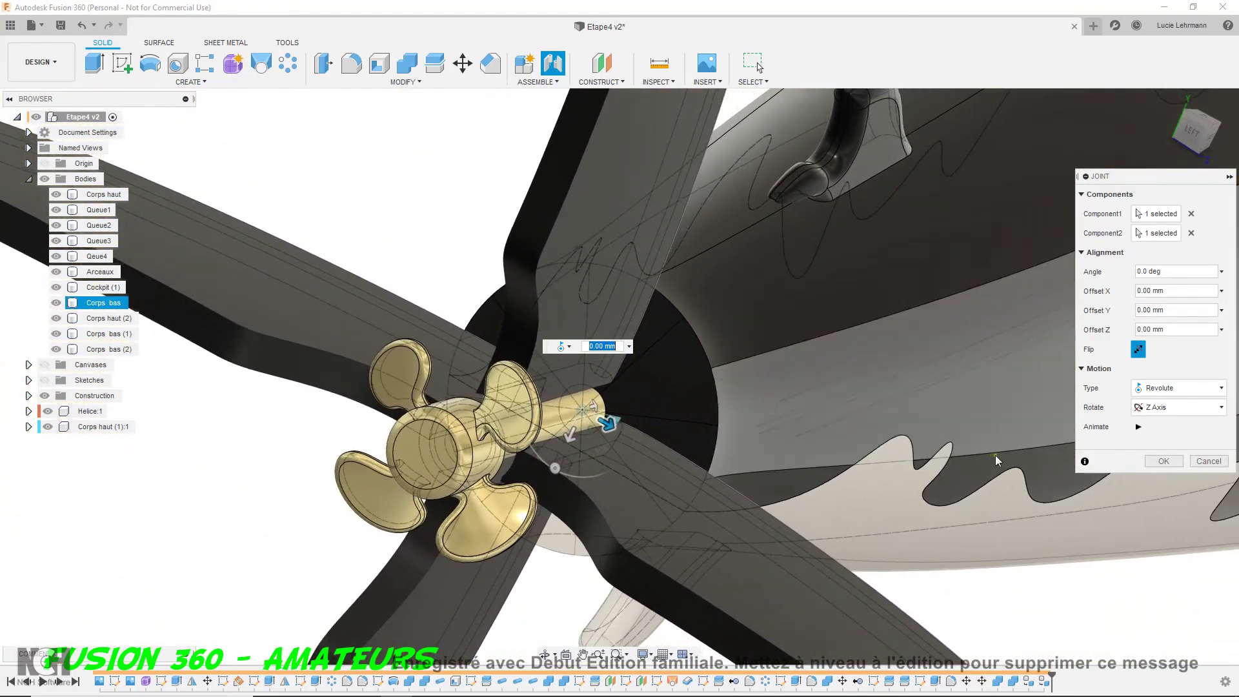
pyautogui.click(1164, 461)
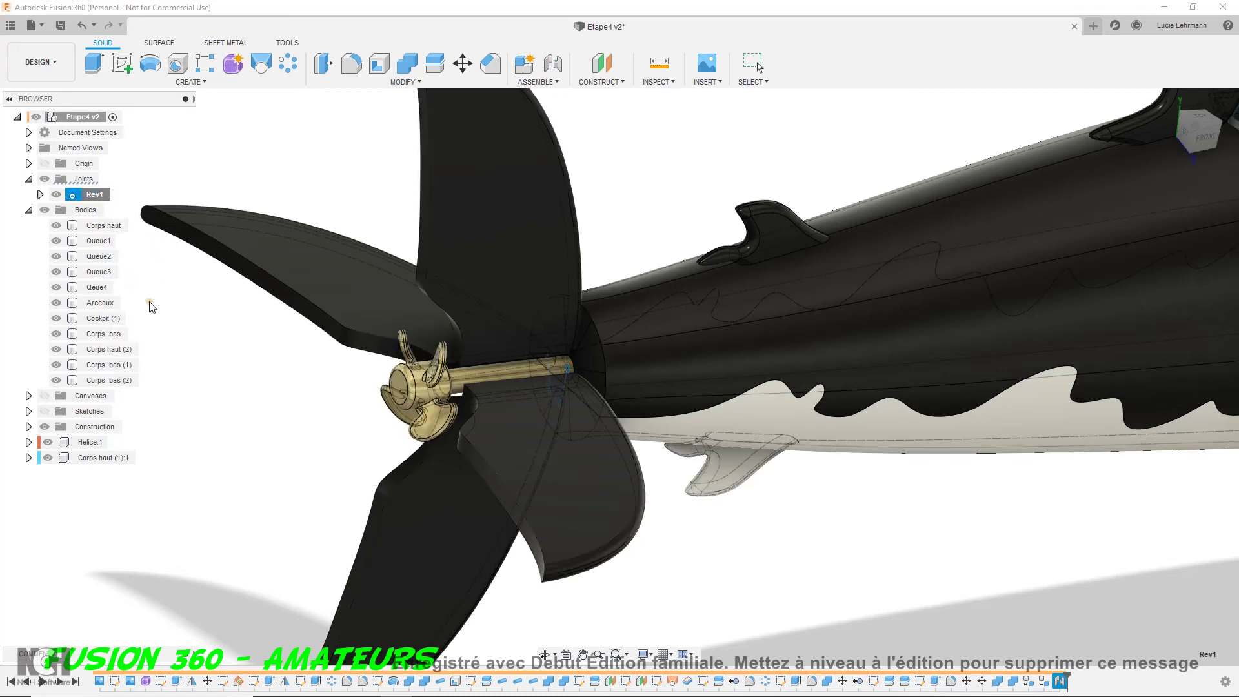
pyautogui.keyDown('shift'); pyautogui.moveTo(467, 391); pyautogui.dragTo(663, 514, button='middle'); pyautogui.keyUp('shift')
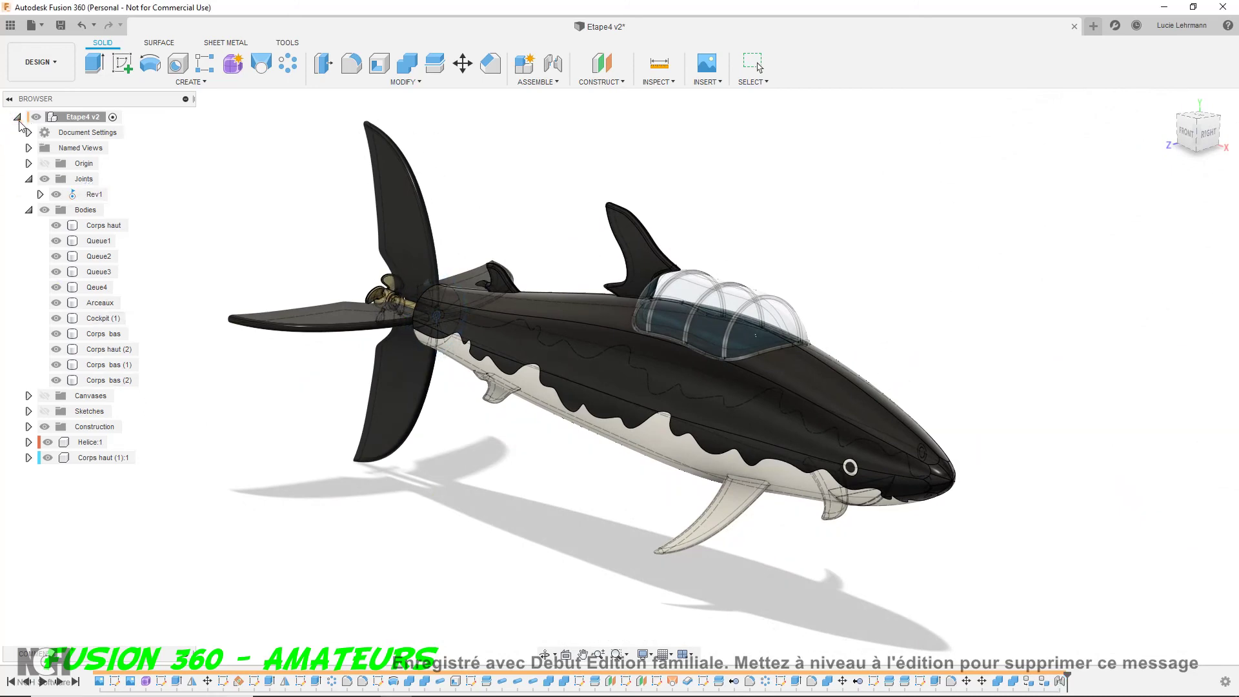
# Collapse the browser tree, view the shark on the sandy backdrop in Render, then return to Design
pyautogui.click(18, 118)
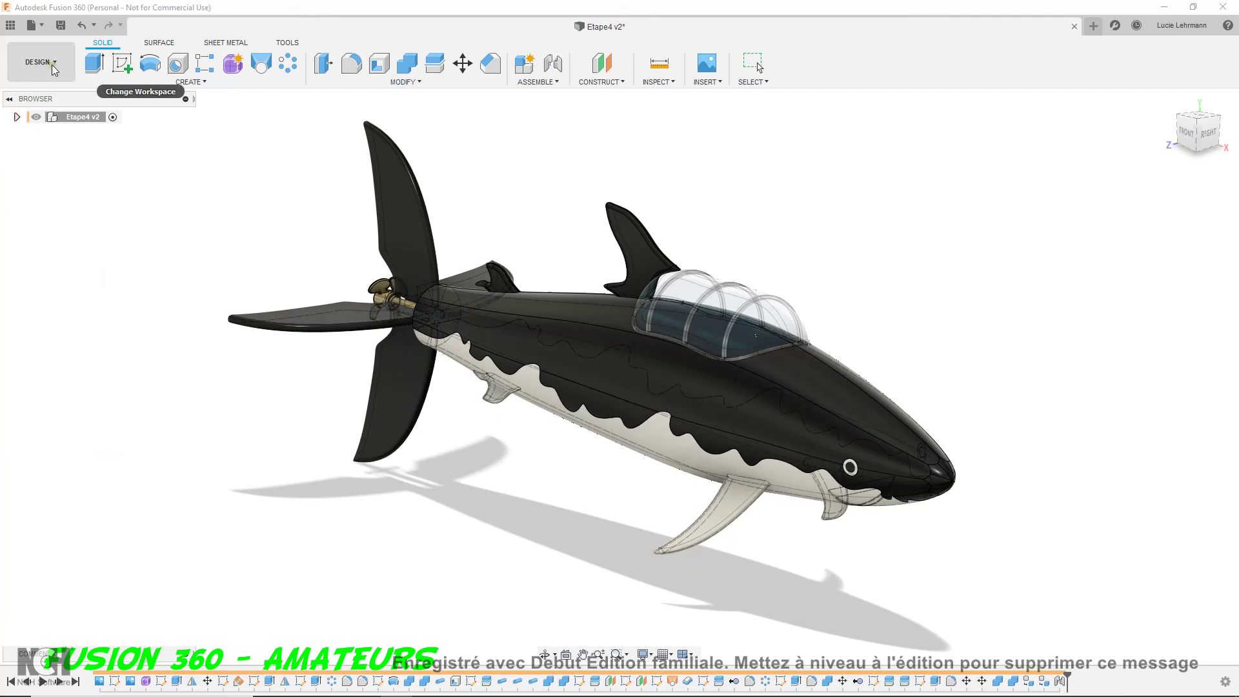
pyautogui.click(40, 137)
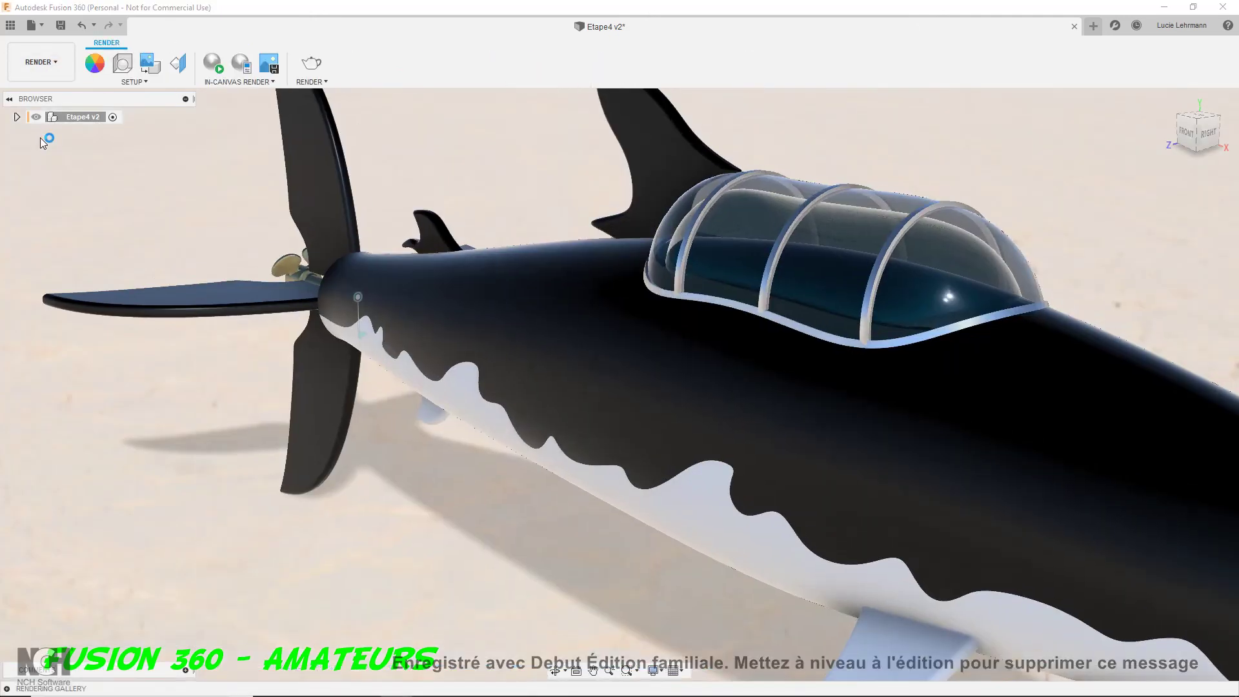
pyautogui.scroll(-5, 289, 254)
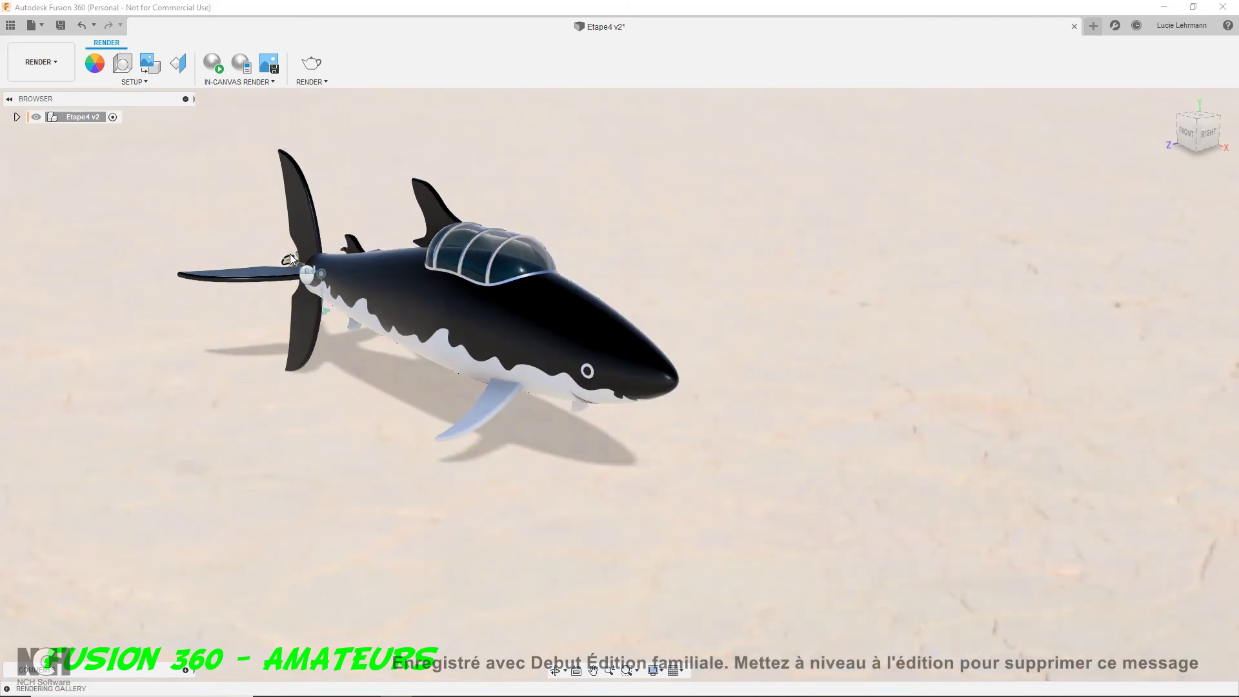
pyautogui.scroll(3, 291, 259)
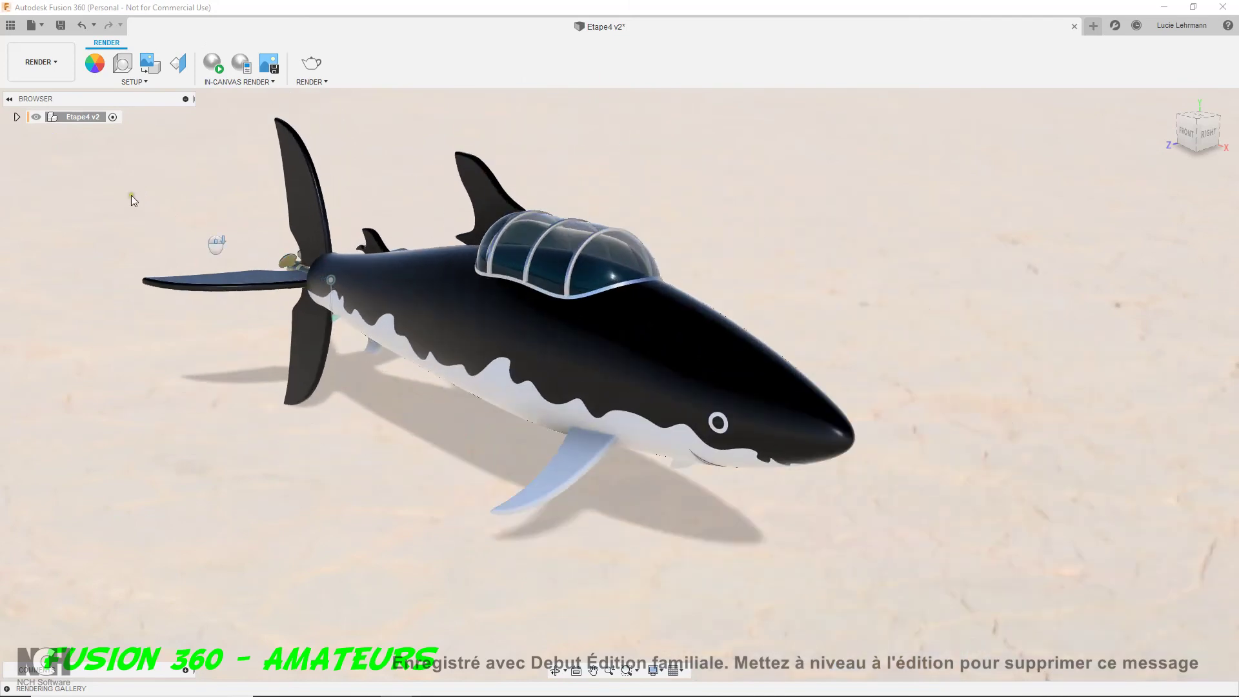
pyautogui.click(33, 65)
pyautogui.click(38, 94)
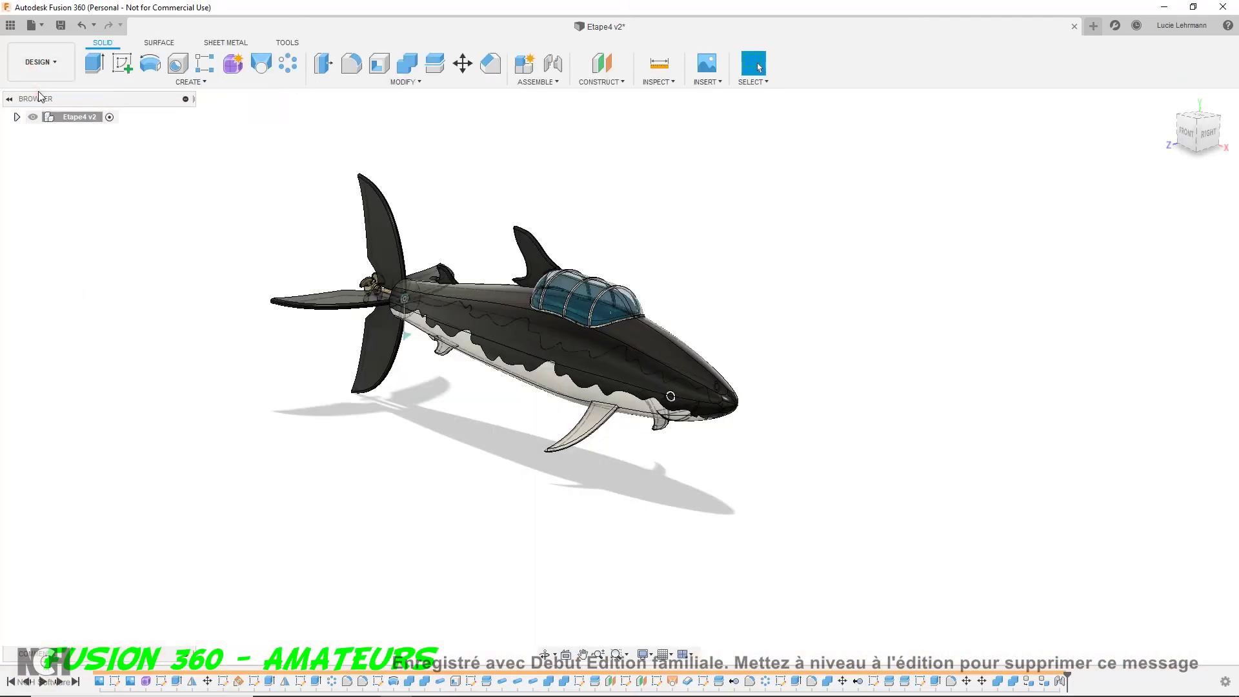